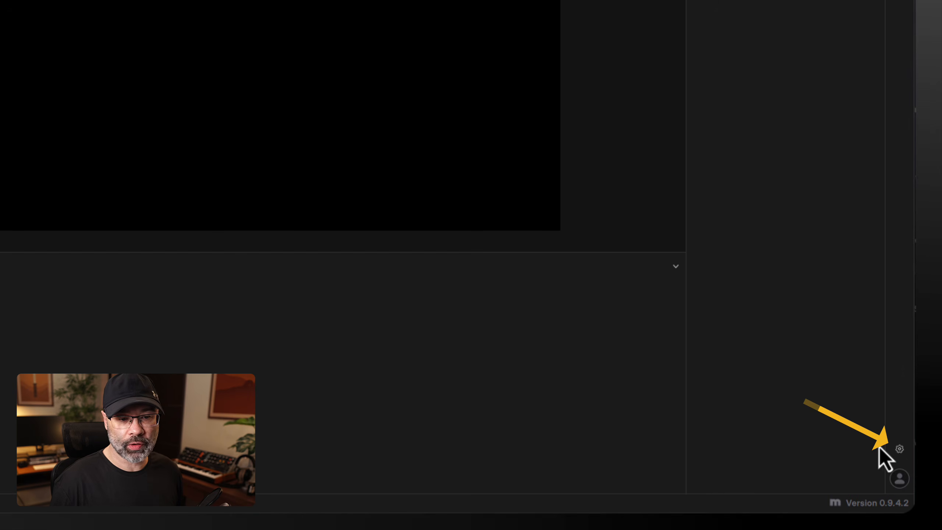
# Open the settings and review the general options for canvas resolution, stream frame rate, audio bitrate, recording and clipping
pyautogui.click(900, 451)
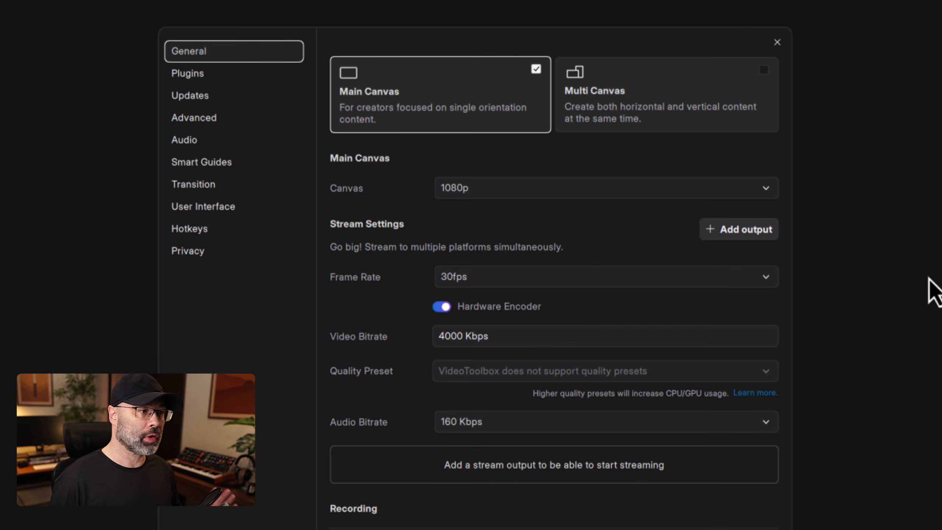
pyautogui.click(610, 191)
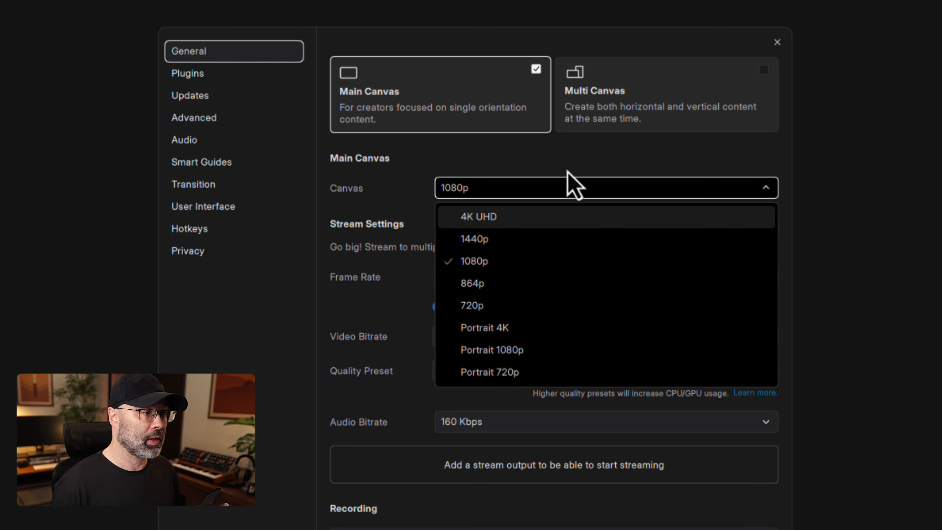
pyautogui.click(574, 158)
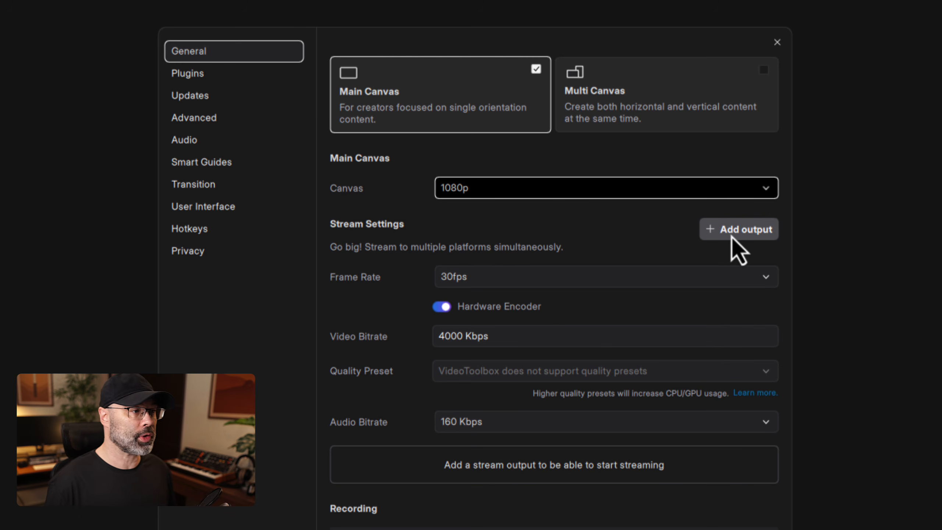
pyautogui.click(632, 279)
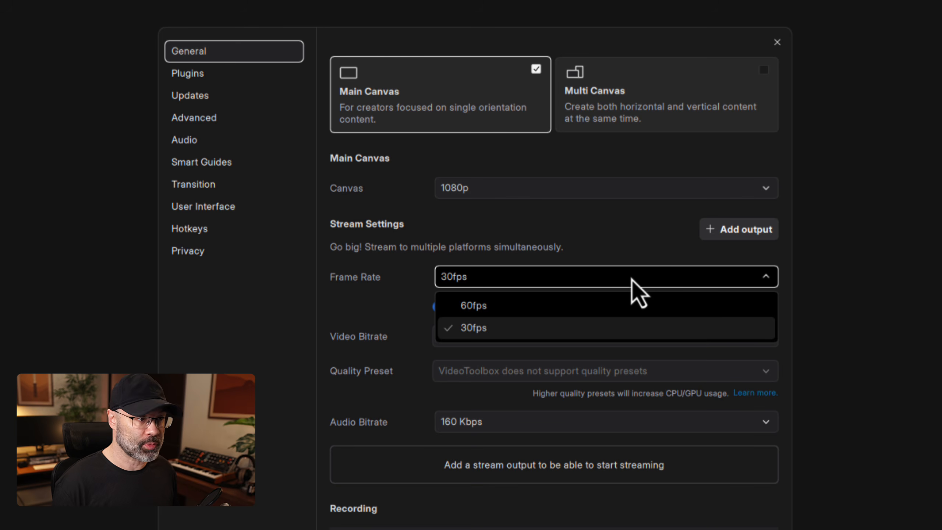
pyautogui.click(649, 247)
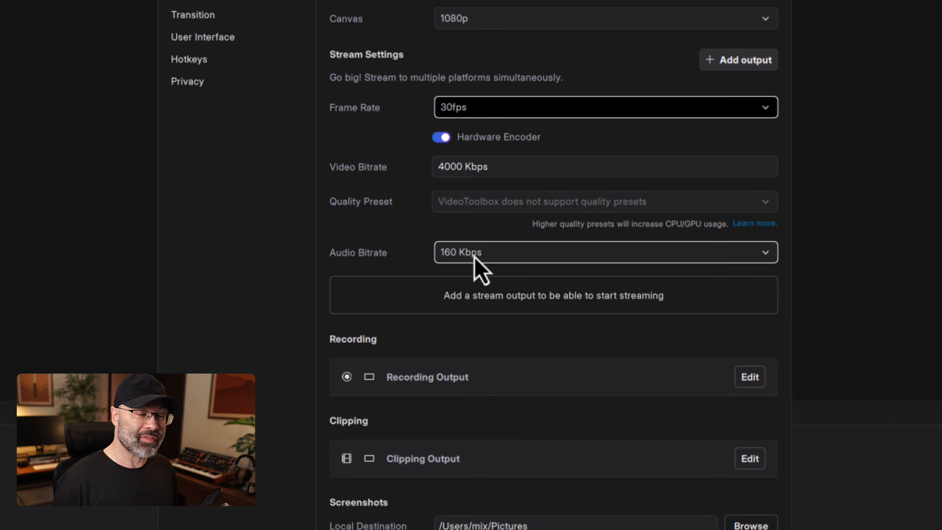
pyautogui.click(474, 257)
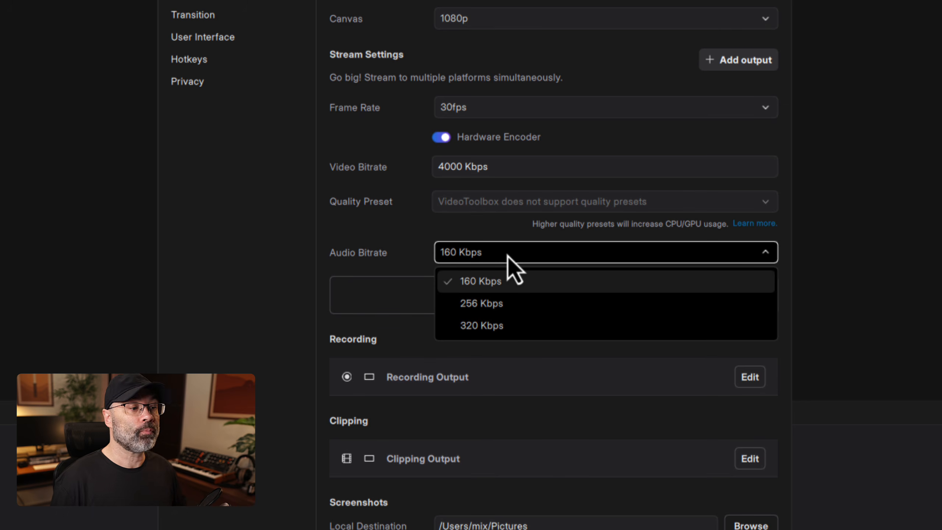
pyautogui.click(414, 230)
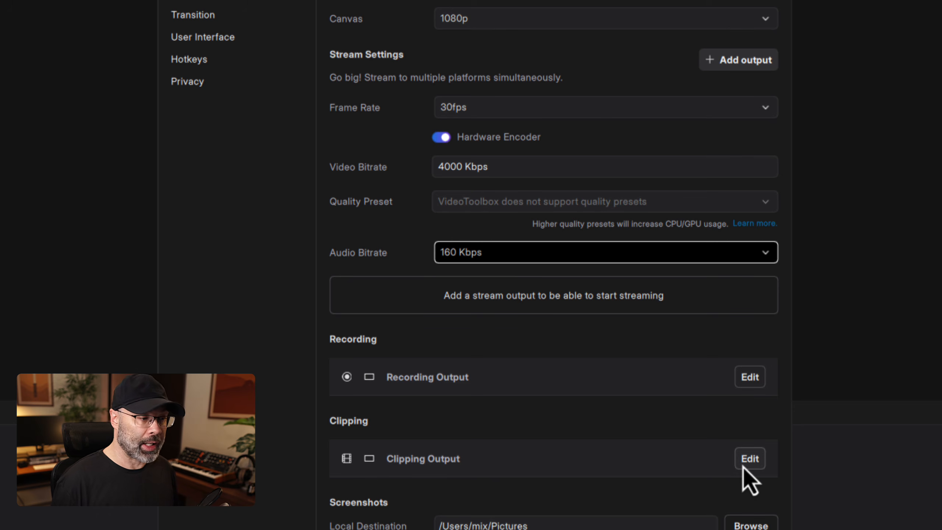
pyautogui.scroll(-4, 688, 472)
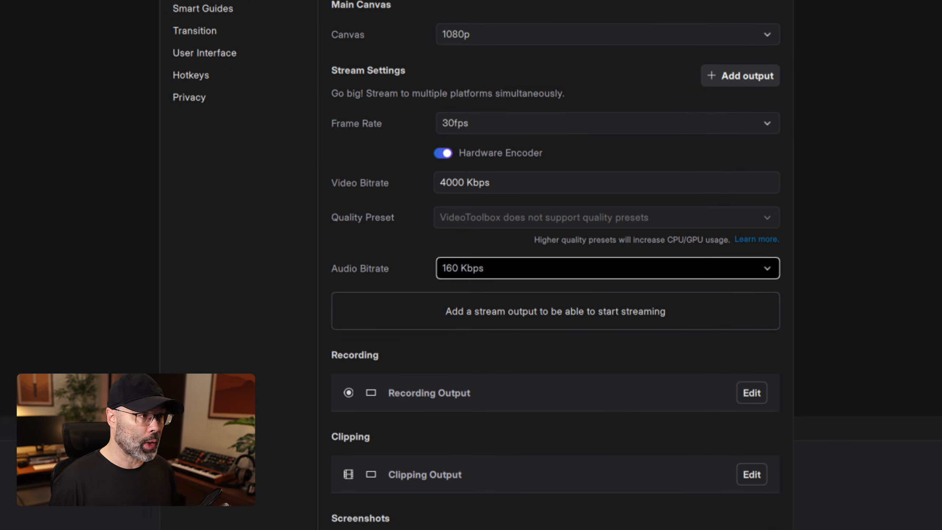
# Review the plugin, advanced, audio, smart guide, transition, user interface and hotkey settings, and close the settings
pyautogui.click(199, 67)
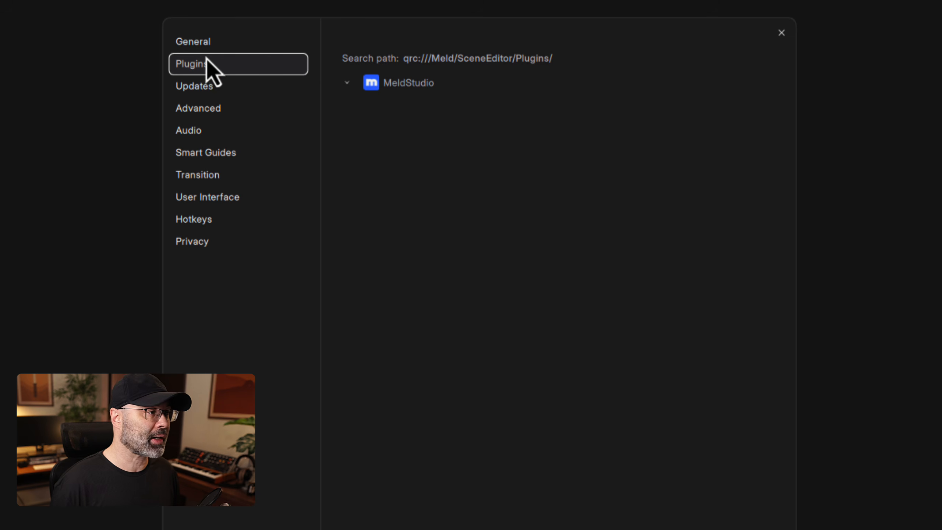
pyautogui.click(208, 108)
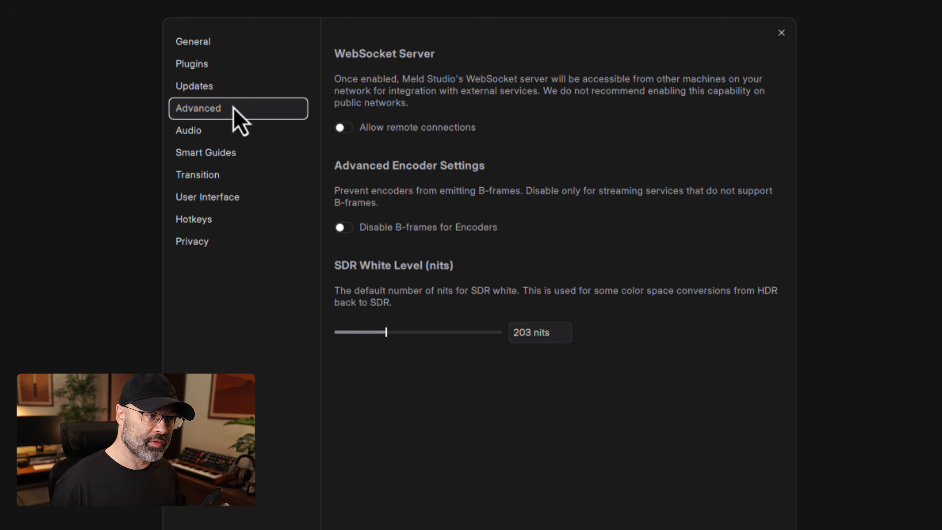
pyautogui.click(231, 130)
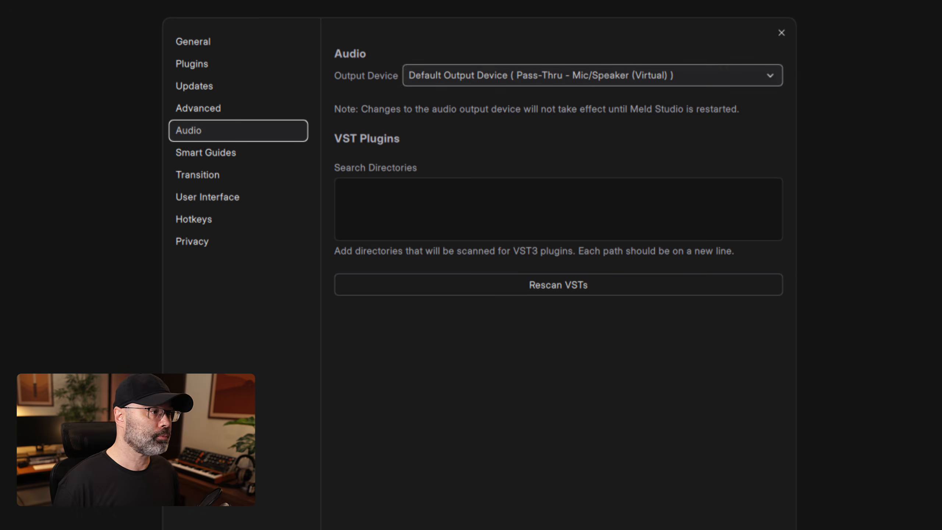
pyautogui.click(223, 158)
pyautogui.click(232, 178)
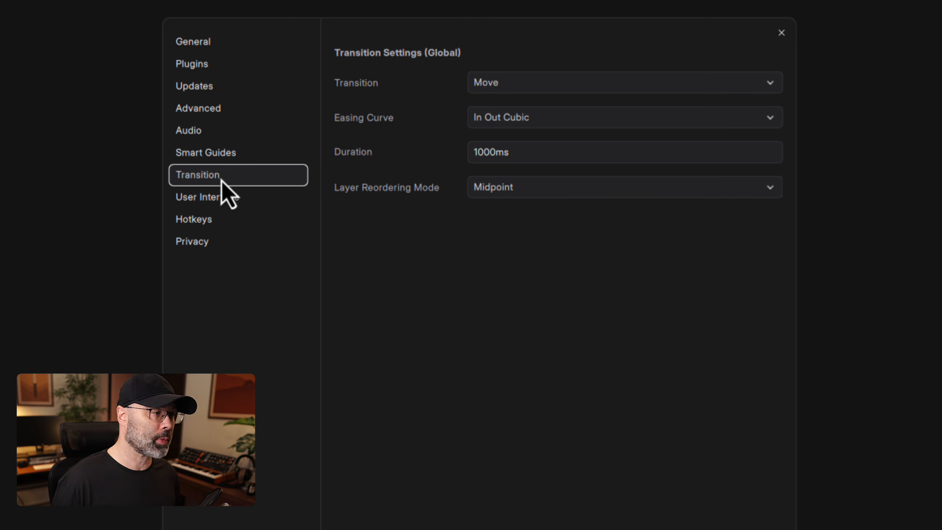
pyautogui.click(217, 197)
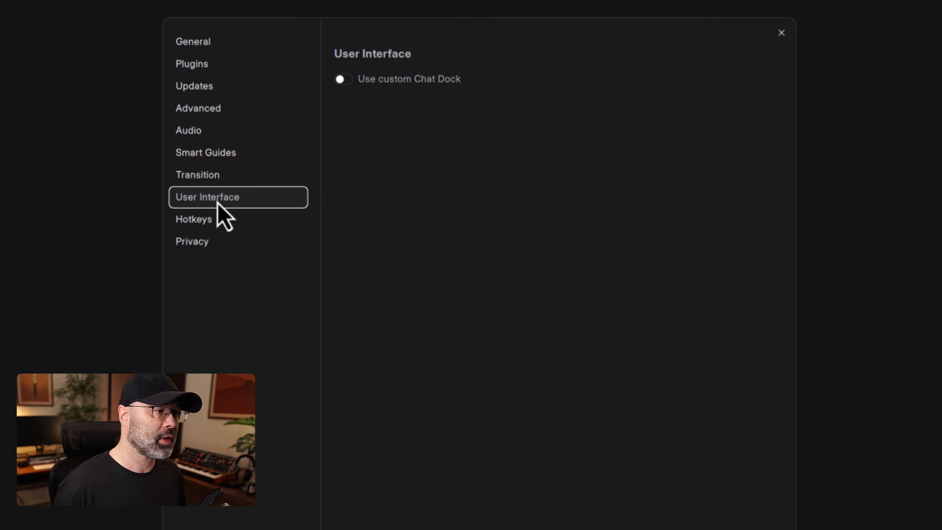
pyautogui.click(217, 229)
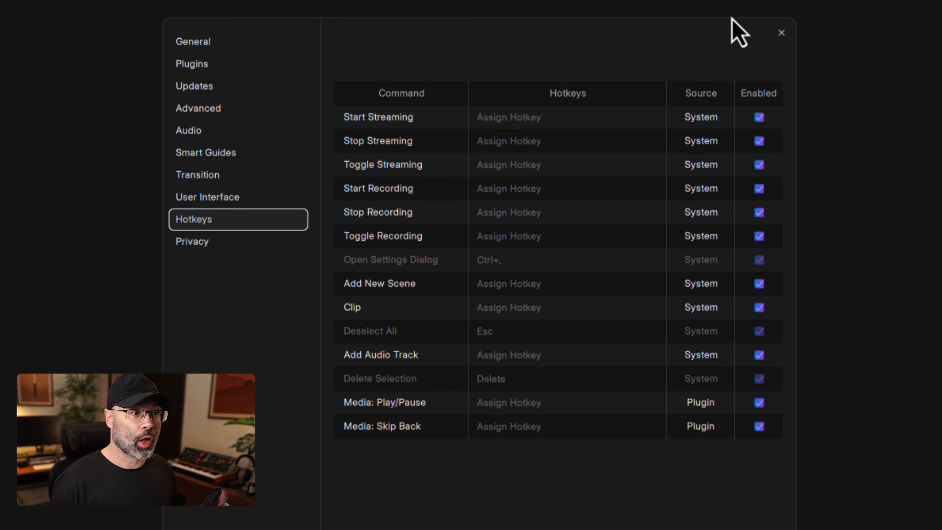
pyautogui.click(782, 34)
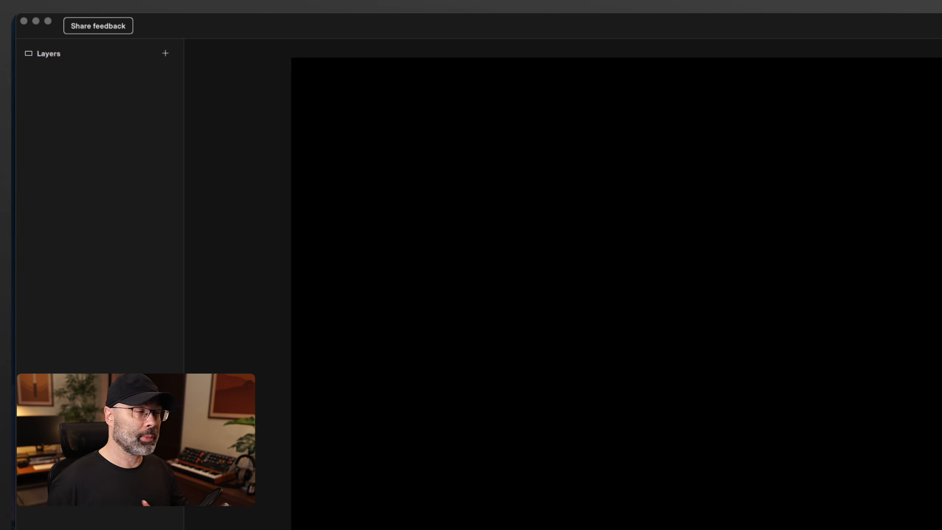
# Add a video device layer to the scene with Cam Link 4K as its capture device
pyautogui.click(166, 54)
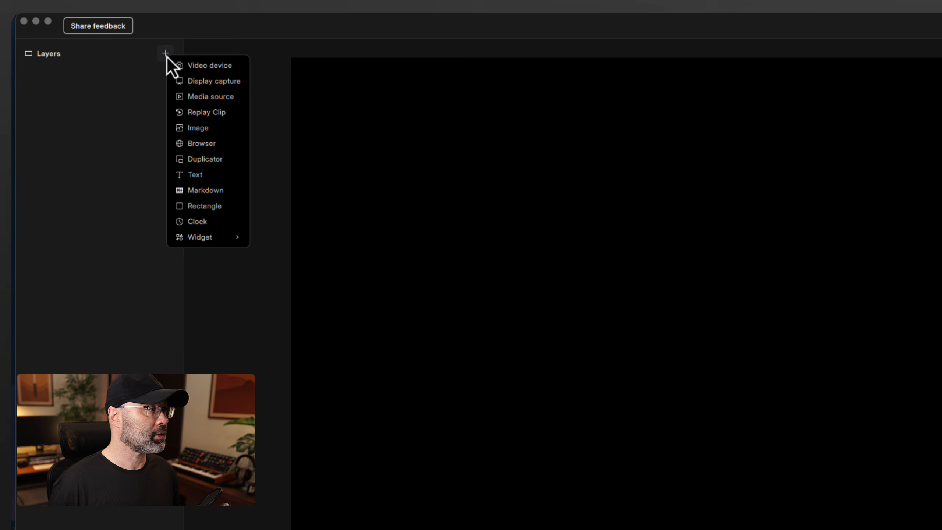
pyautogui.click(200, 65)
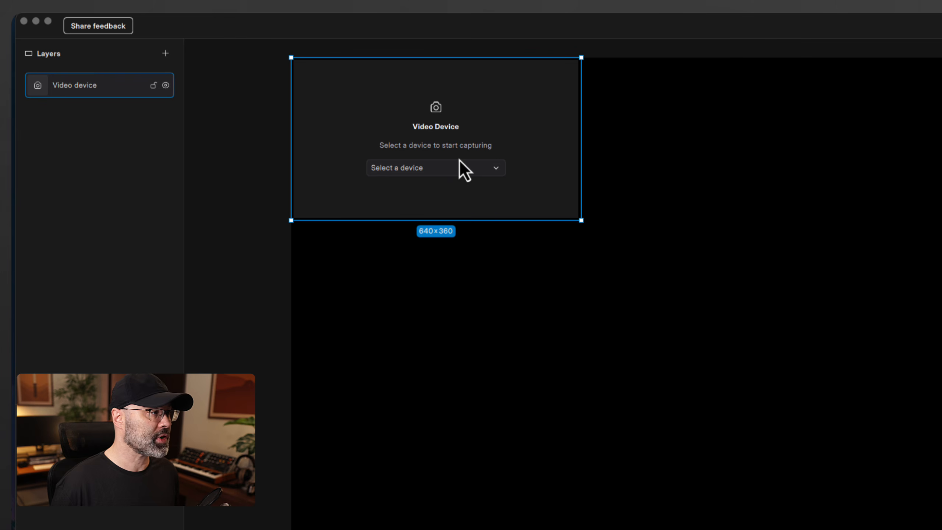
pyautogui.click(475, 166)
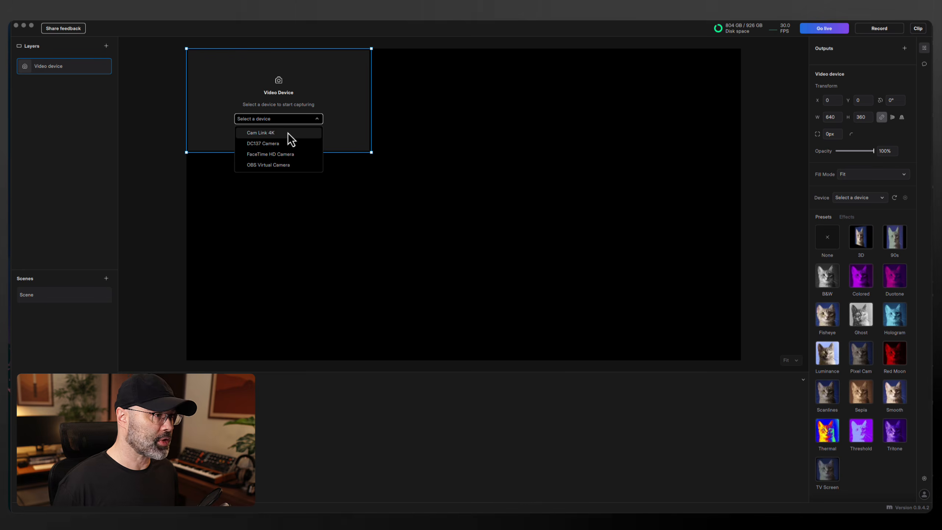
pyautogui.click(288, 133)
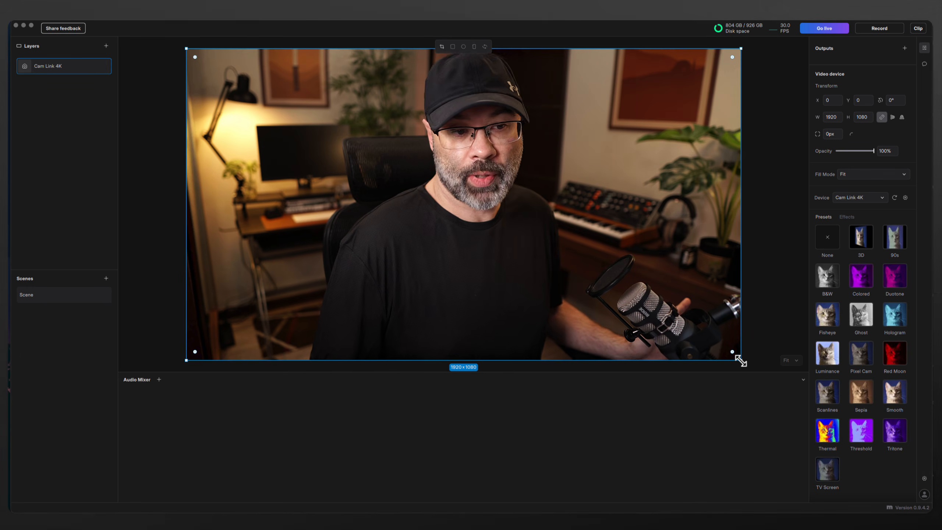
# Shrink the Cam Link 4K video to about 1793×1009 and centre it on the canvas
pyautogui.moveTo(742, 360); pyautogui.dragTo(705, 339)
pyautogui.moveTo(518, 120); pyautogui.dragTo(531, 131)
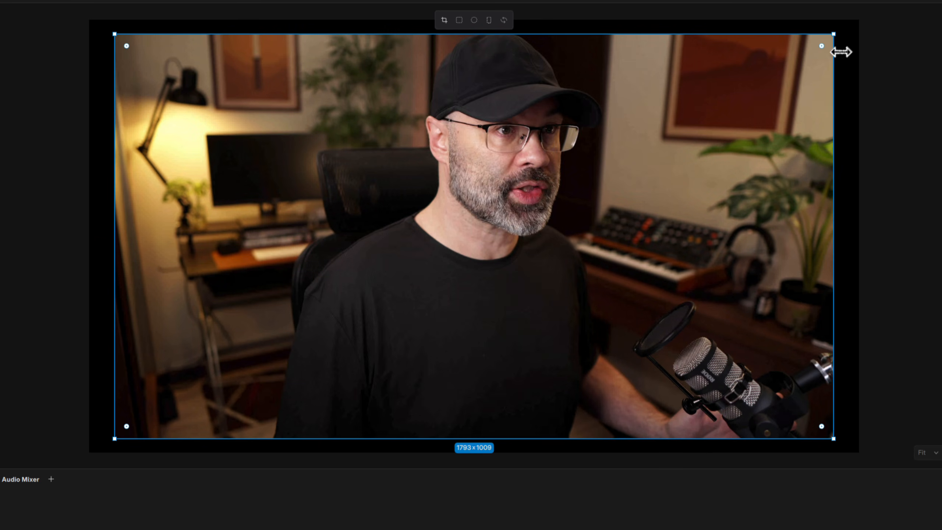
pyautogui.click(875, 50)
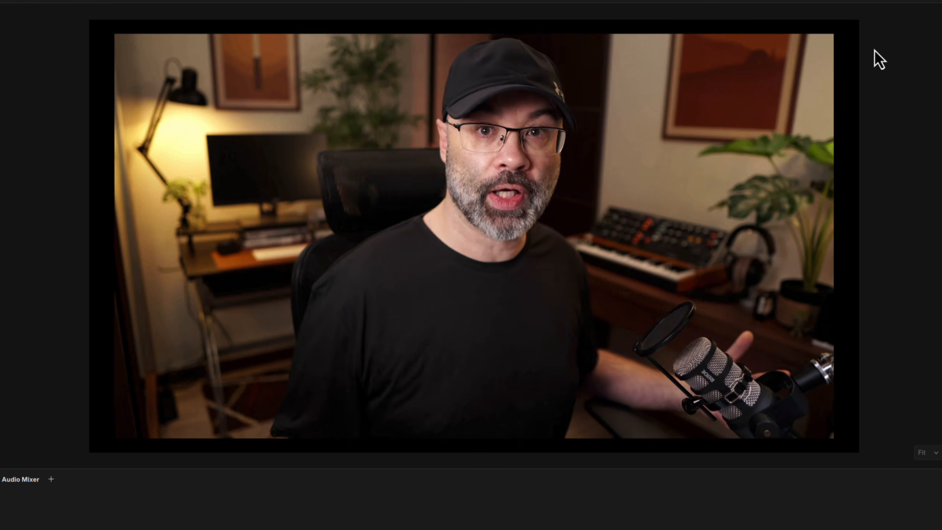
# Round the corners of the Cam Link 4K video to a radius of about 58 px
pyautogui.click(687, 136)
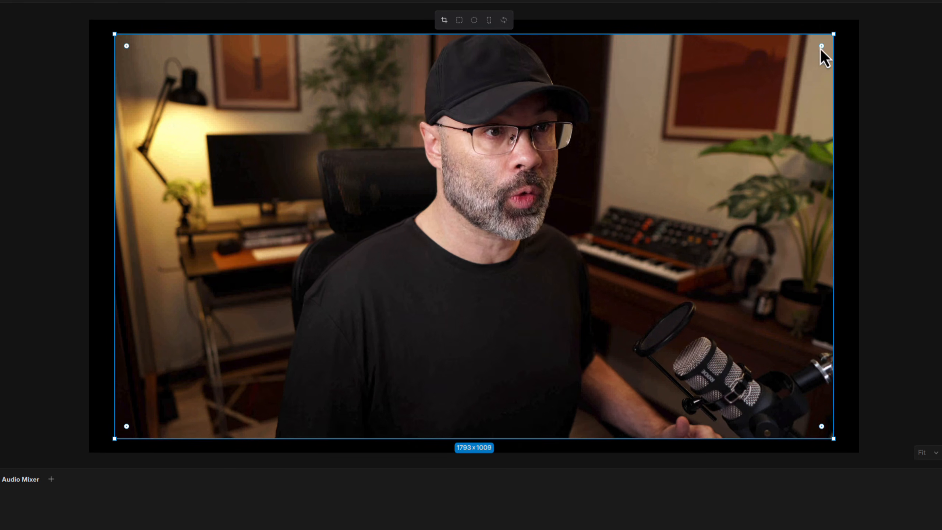
pyautogui.moveTo(823, 48)
pyautogui.mouseDown()
pyautogui.moveTo(754, 142)
pyautogui.moveTo(805, 52)
pyautogui.mouseUp()
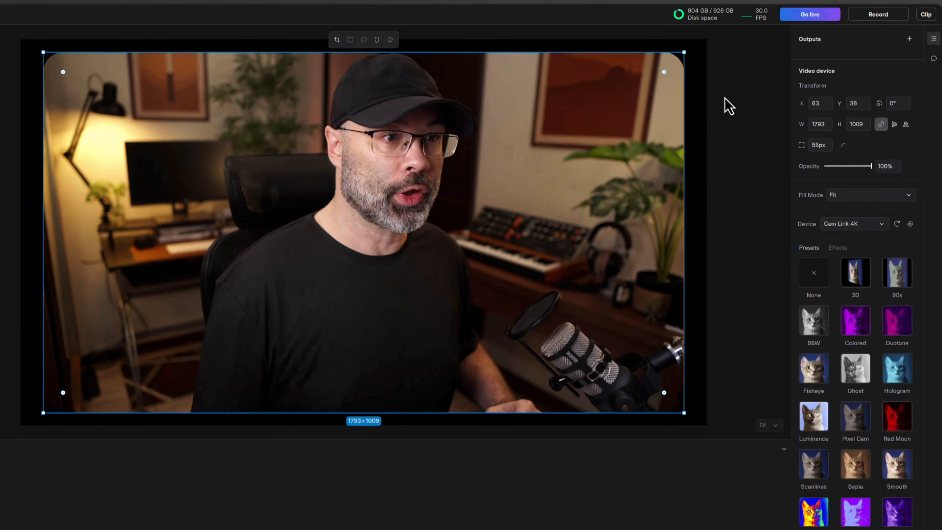
pyautogui.click(662, 101)
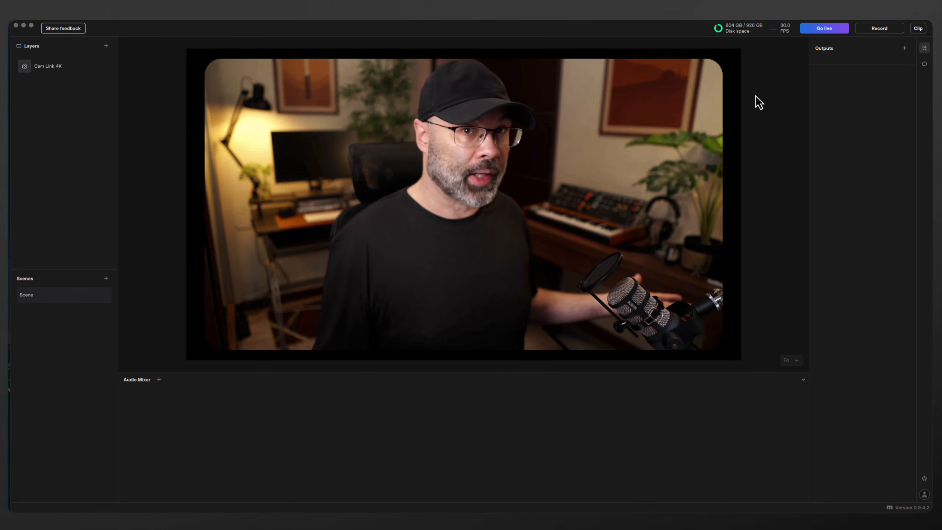
# Add background.png as an image layer and place it below the Cam Link 4K layer
pyautogui.click(106, 46)
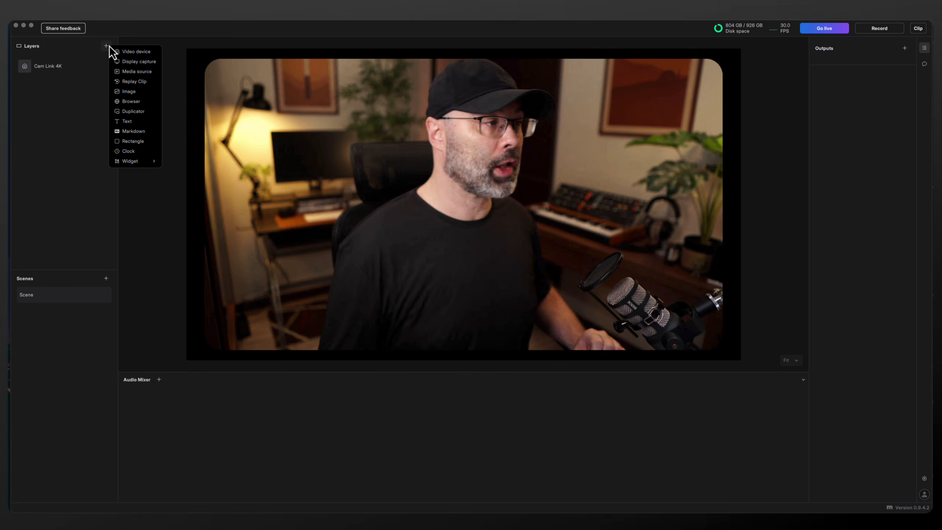
pyautogui.click(130, 91)
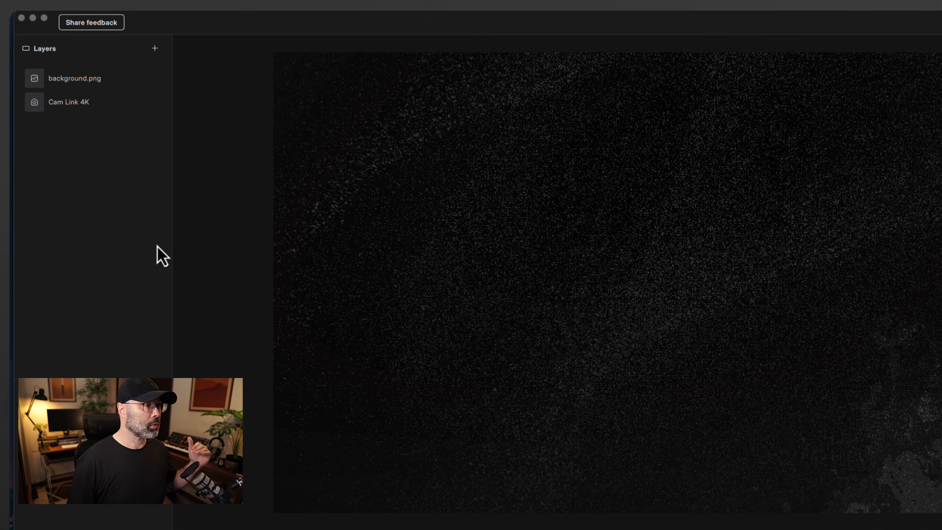
pyautogui.click(86, 81)
pyautogui.moveTo(86, 81); pyautogui.dragTo(82, 113)
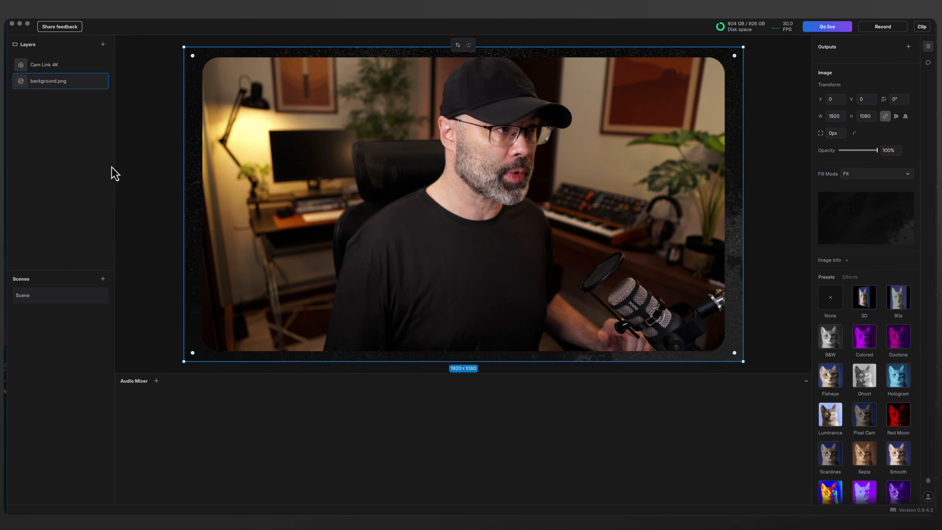
pyautogui.click(162, 174)
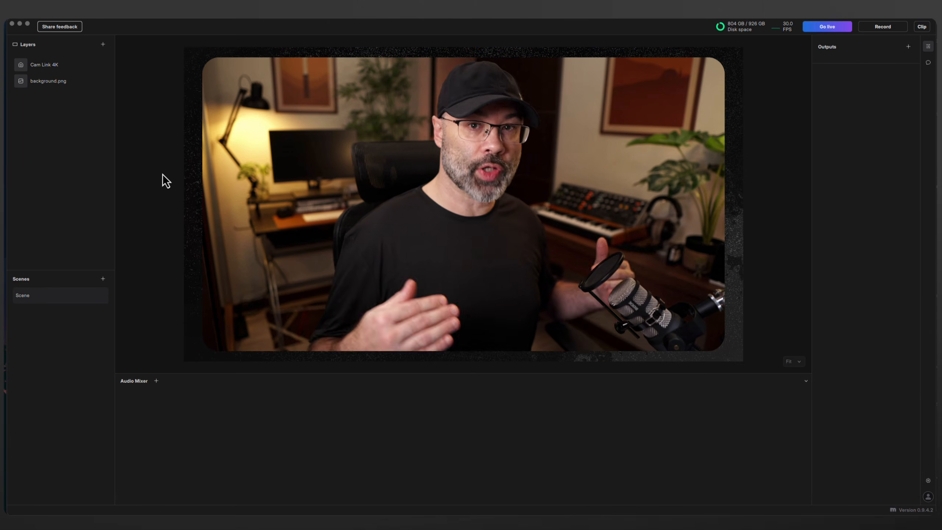
# Try the B&W, Duotone and Pixel Cam presets on the Cam Link 4K layer and reset its preset to None
pyautogui.click(327, 110)
pyautogui.click(745, 106)
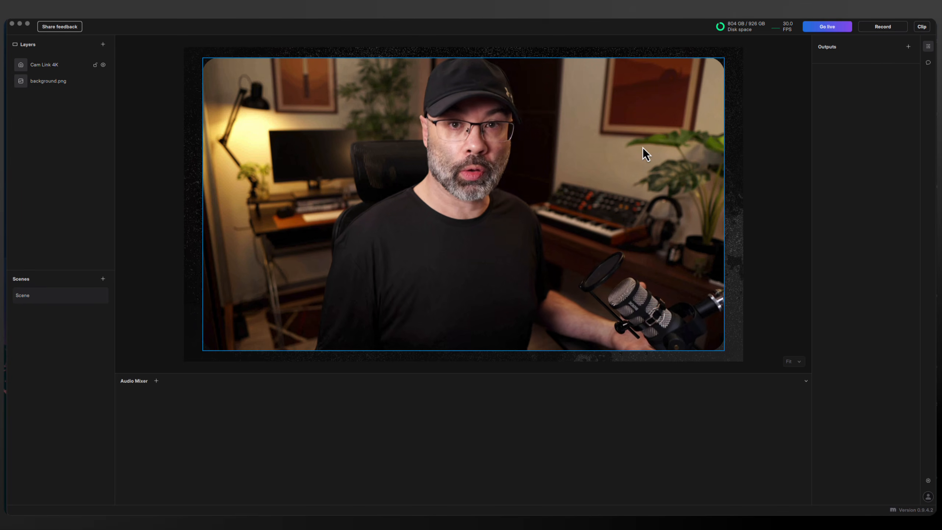
pyautogui.click(517, 175)
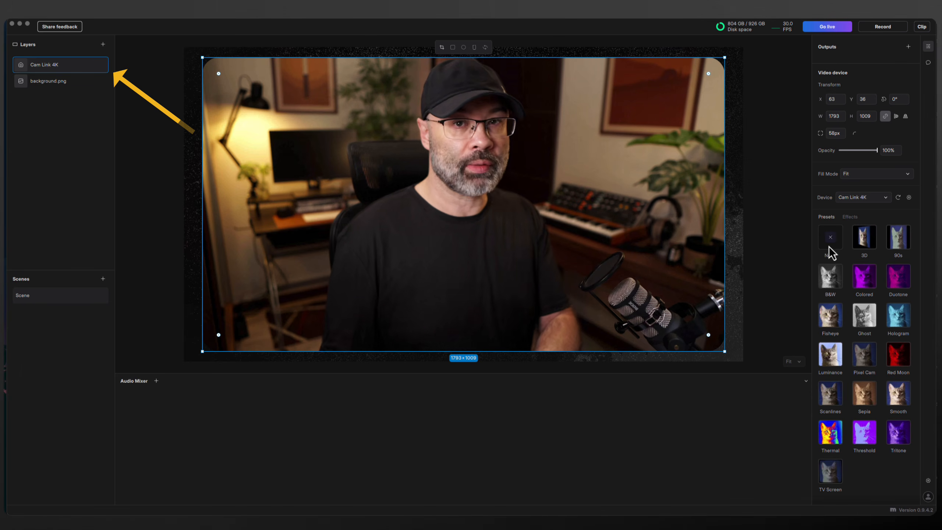
pyautogui.click(830, 278)
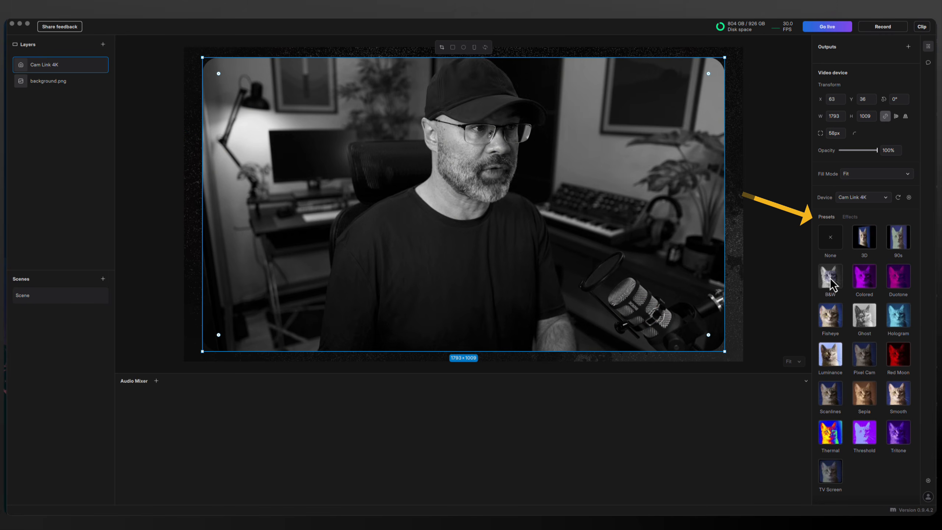
pyautogui.click(899, 308)
pyautogui.click(898, 278)
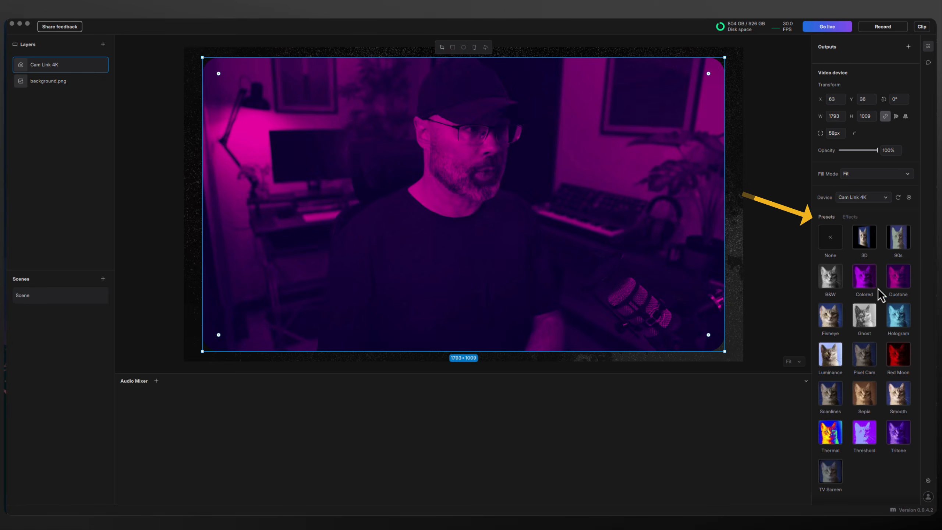
pyautogui.click(864, 358)
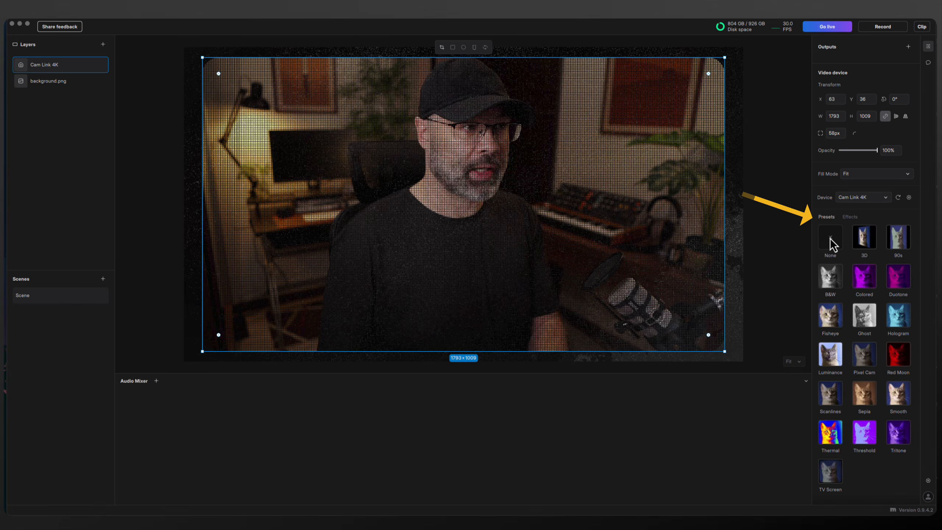
pyautogui.click(831, 241)
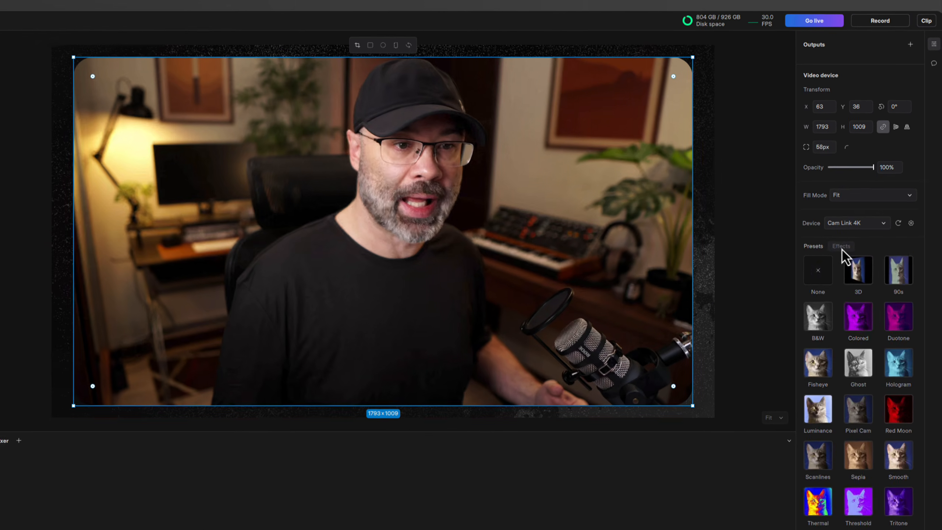
# Add a Glow Styles effect to the Cam Link 4K layer with size 9 and choke 1.00
pyautogui.click(849, 220)
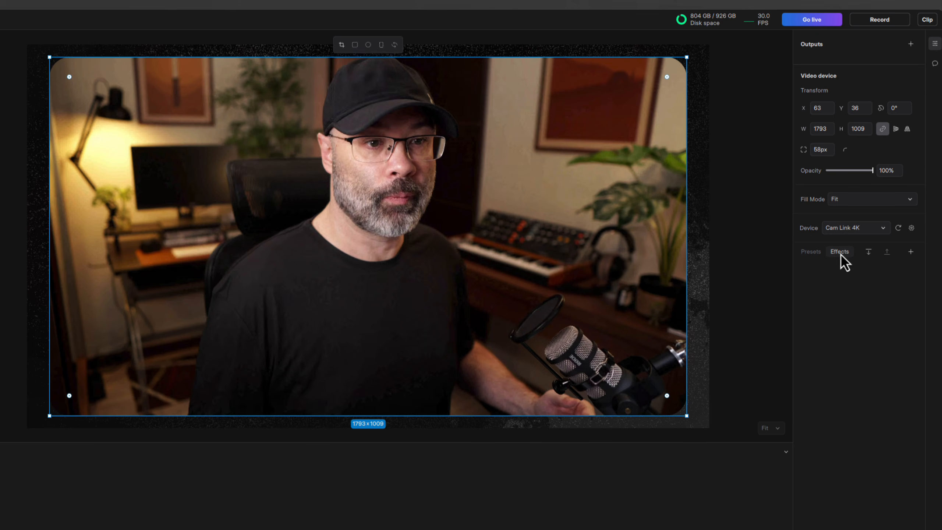
pyautogui.click(911, 251)
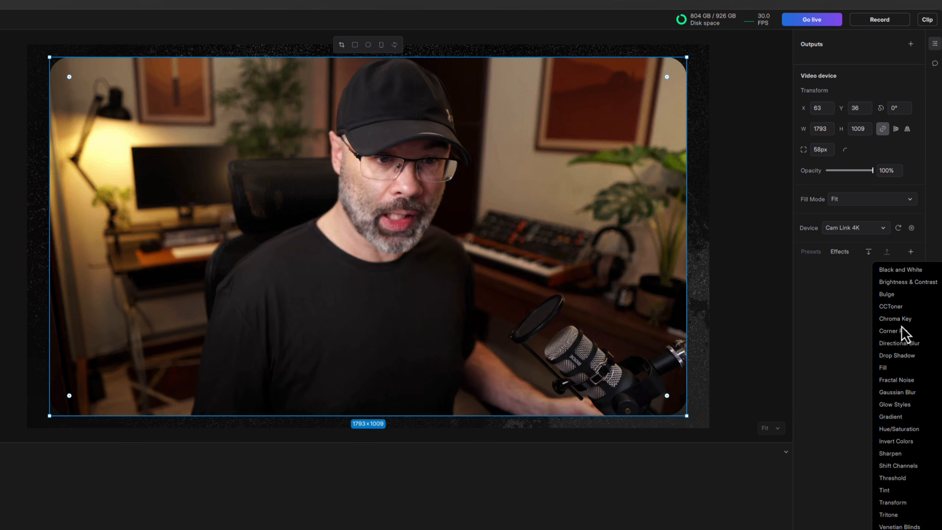
pyautogui.click(904, 406)
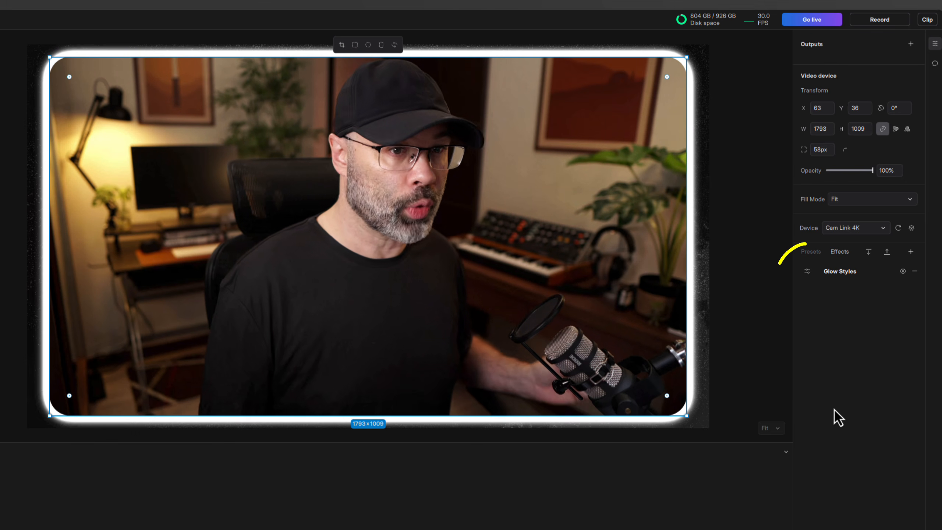
pyautogui.click(808, 272)
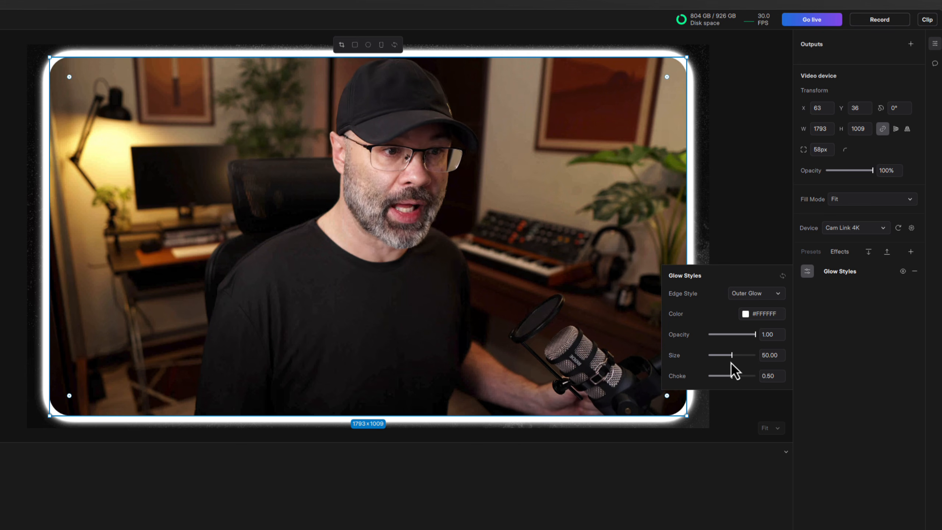
pyautogui.moveTo(730, 376); pyautogui.dragTo(714, 359)
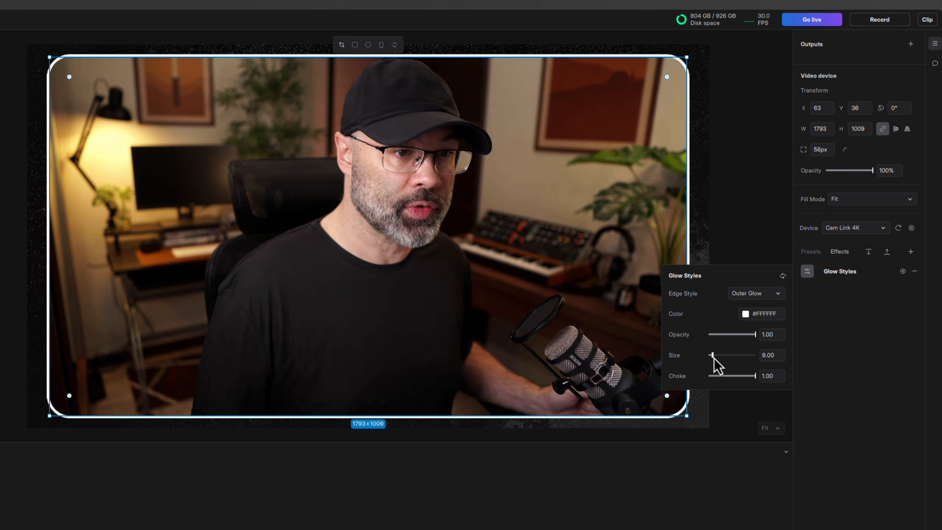
# Change the edge style of the Glow Styles effect to Inner Glow
pyautogui.click(759, 294)
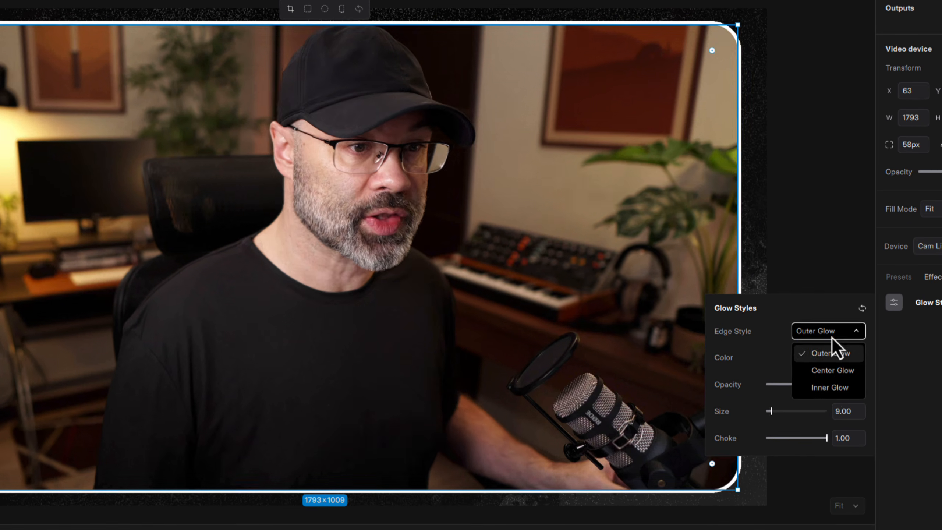
pyautogui.click(830, 387)
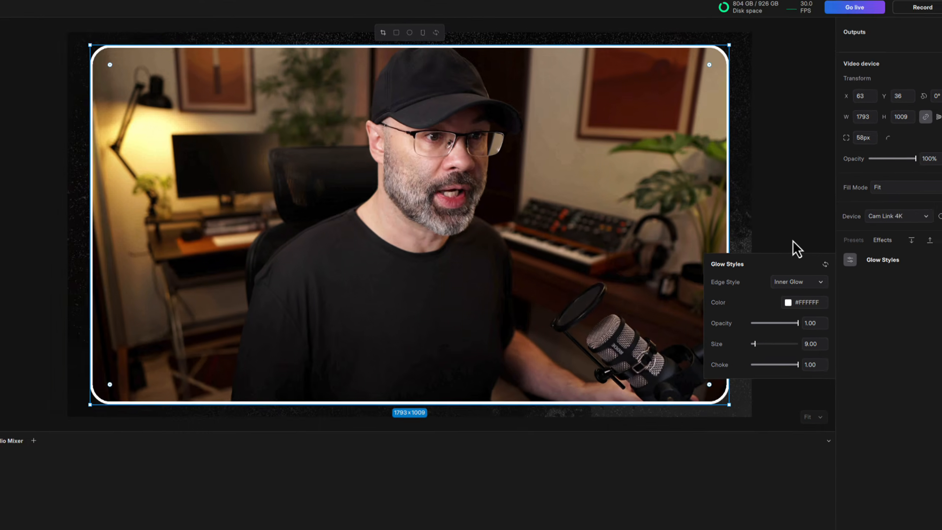
pyautogui.click(821, 276)
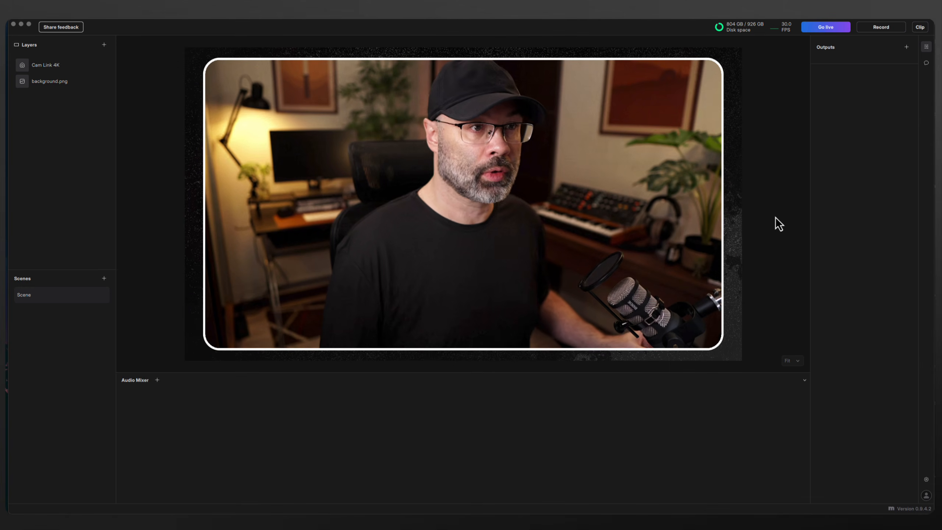
# Recolour the Cam Link 4K layer's glow by sampling the beige wall in the camera video with the eyedropper
pyautogui.click(646, 237)
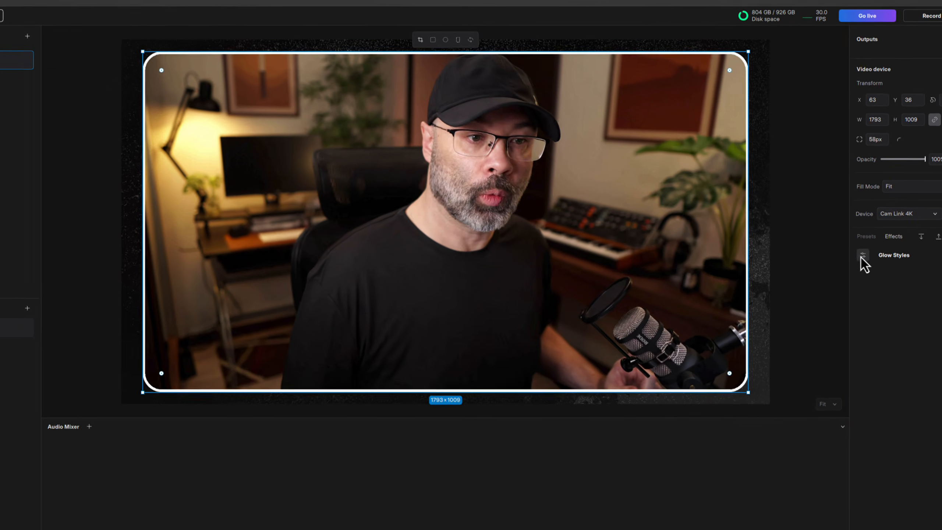
pyautogui.click(822, 232)
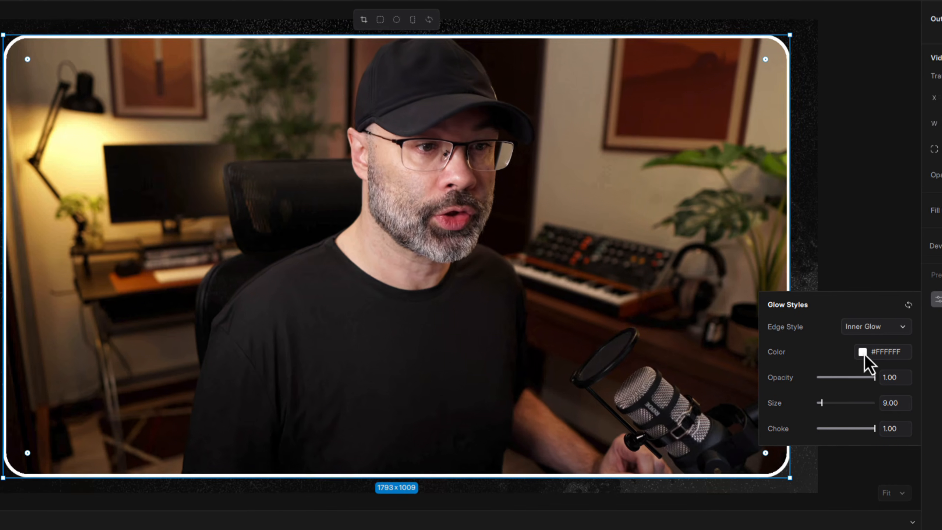
pyautogui.click(874, 355)
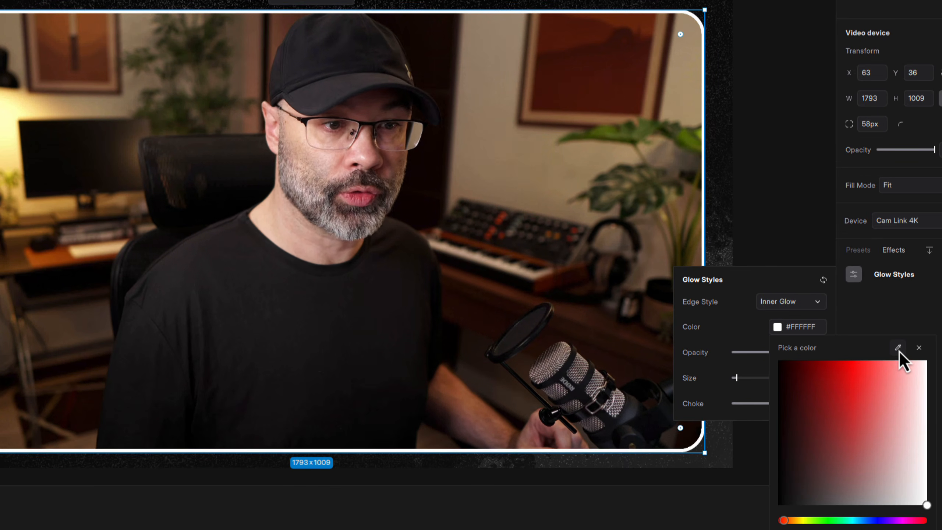
pyautogui.click(899, 349)
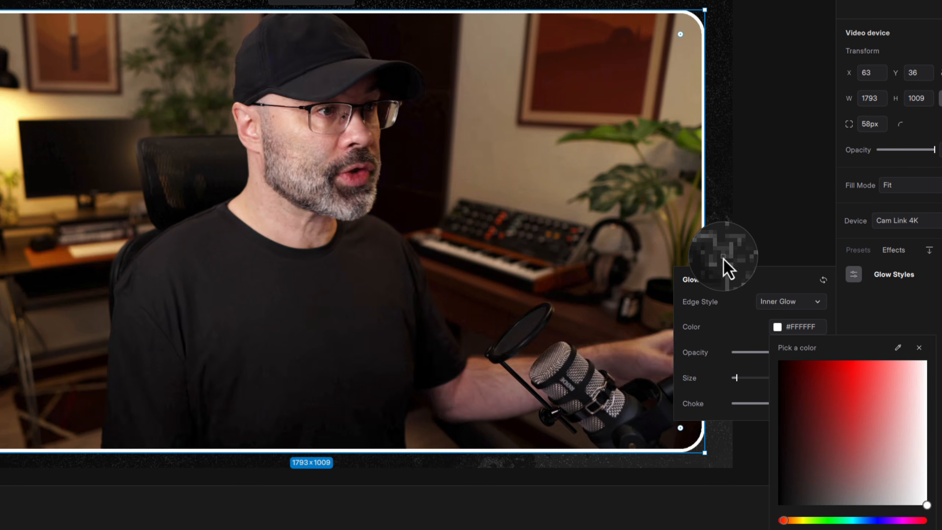
pyautogui.click(521, 170)
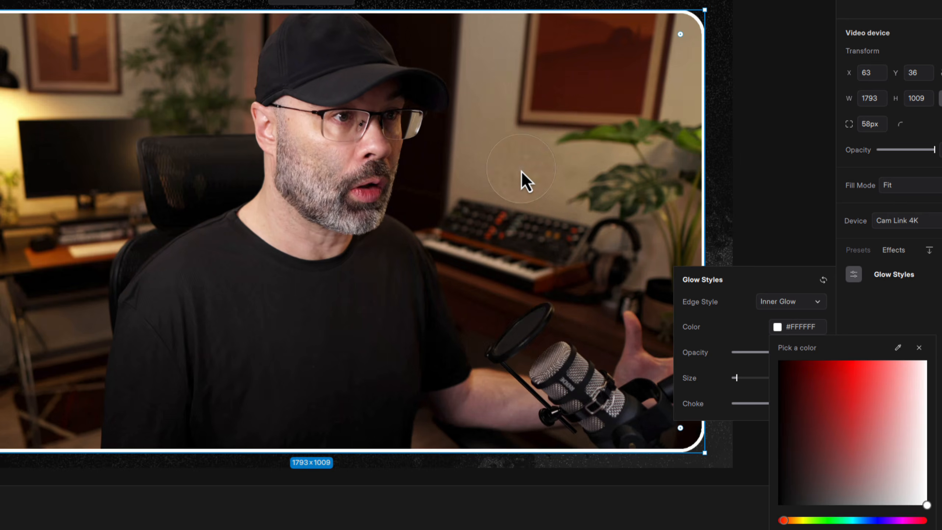
pyautogui.click(780, 130)
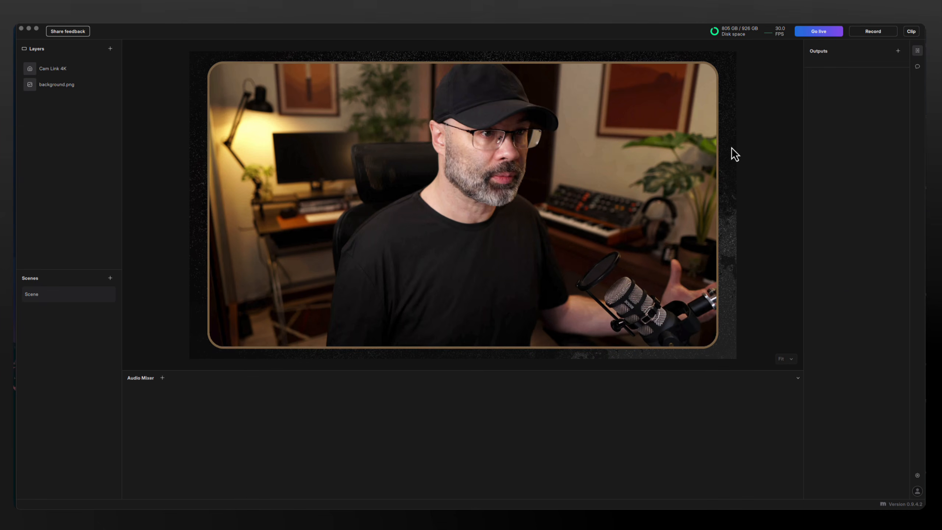
# Add a Drop Shadow effect to the Cam Link 4K layer in red #EF1A1A with distance about 16, softness 40 and opacity 37%
pyautogui.click(660, 187)
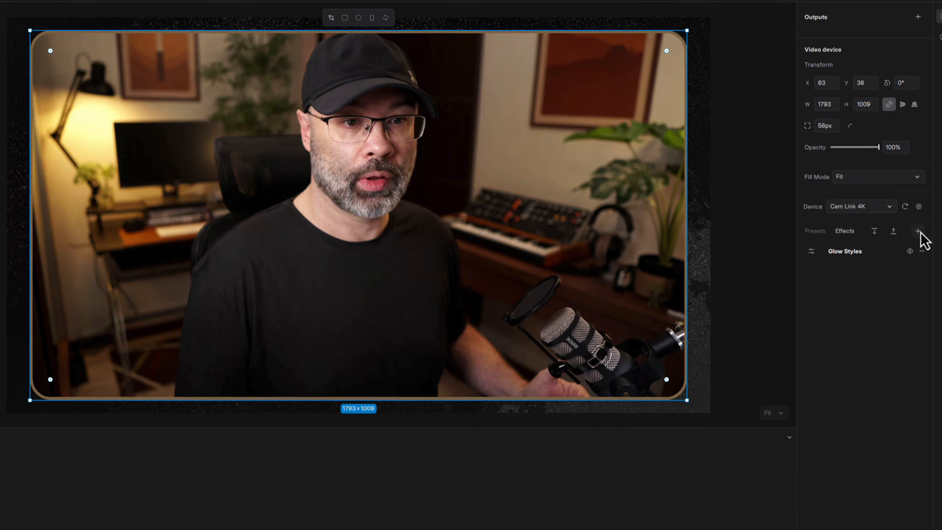
pyautogui.click(902, 220)
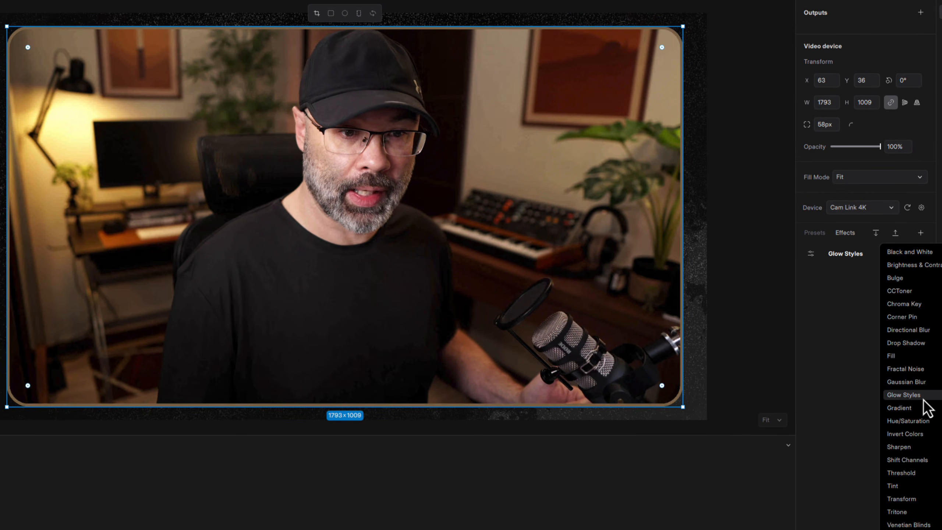
pyautogui.click(906, 344)
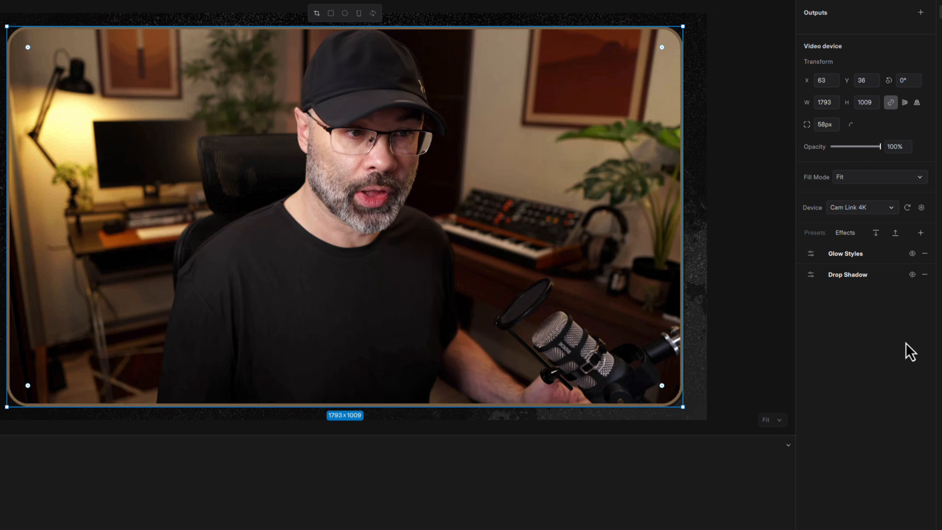
pyautogui.click(811, 274)
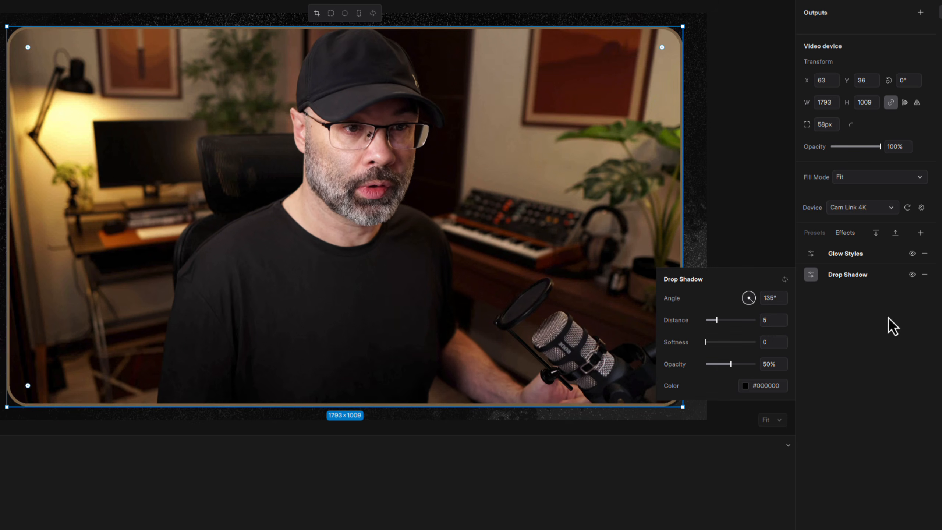
pyautogui.click(745, 387)
pyautogui.click(812, 433)
pyautogui.click(716, 389)
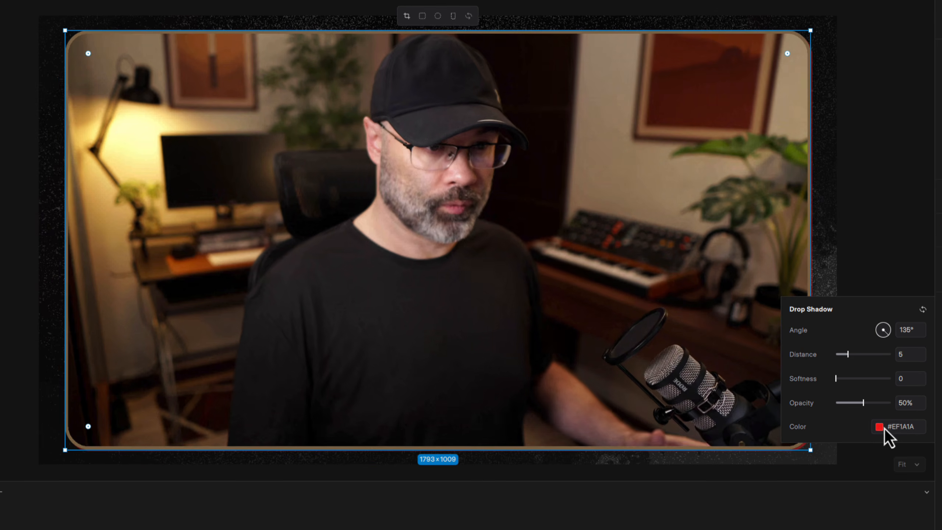
pyautogui.moveTo(851, 354)
pyautogui.mouseDown()
pyautogui.moveTo(860, 354)
pyautogui.moveTo(843, 381)
pyautogui.moveTo(858, 382)
pyautogui.moveTo(856, 403)
pyautogui.moveTo(854, 360)
pyautogui.mouseUp()
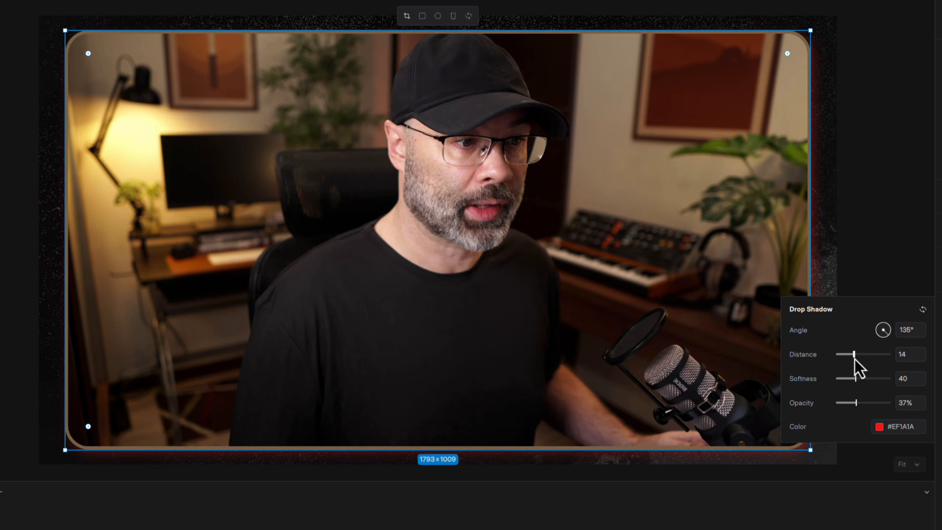
pyautogui.click(893, 275)
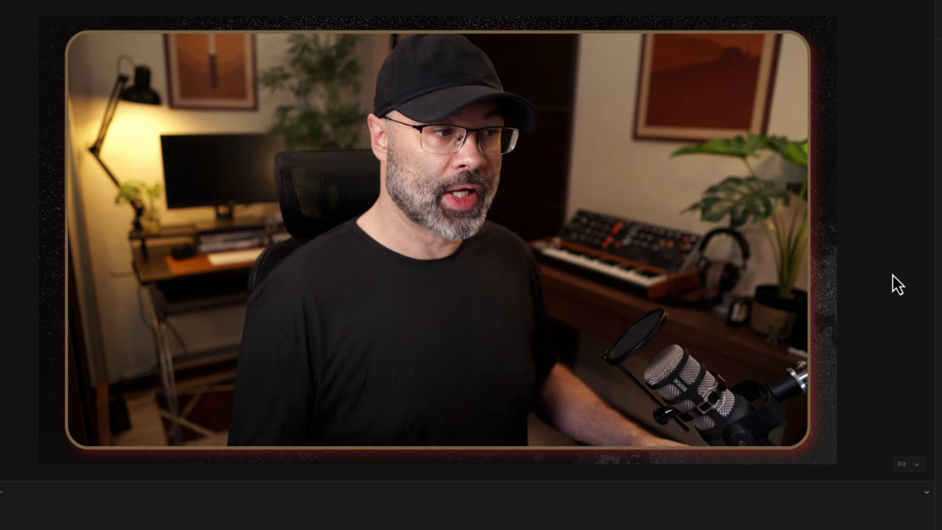
# Change the colour of the Cam Link 4K layer's drop shadow to the very dark red #240101
pyautogui.click(764, 293)
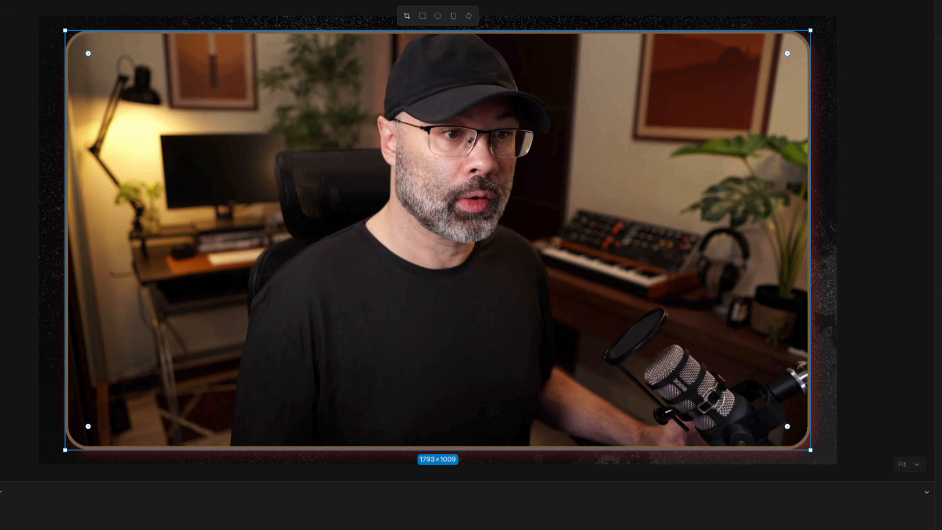
pyautogui.click(940, 308)
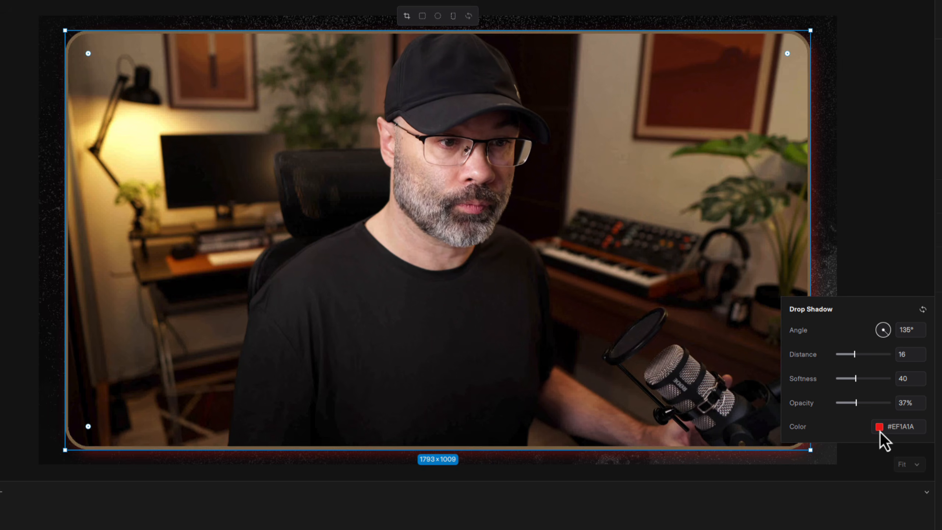
pyautogui.click(880, 428)
pyautogui.click(890, 467)
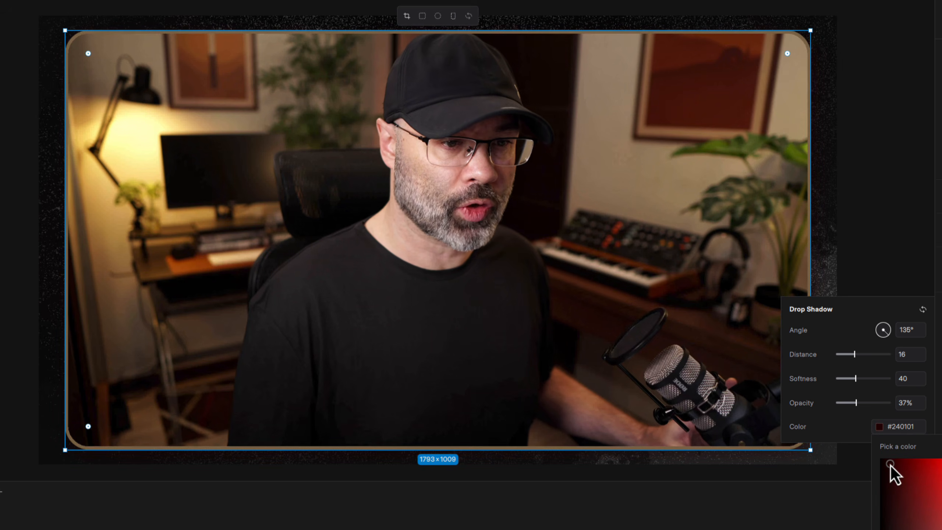
pyautogui.click(893, 285)
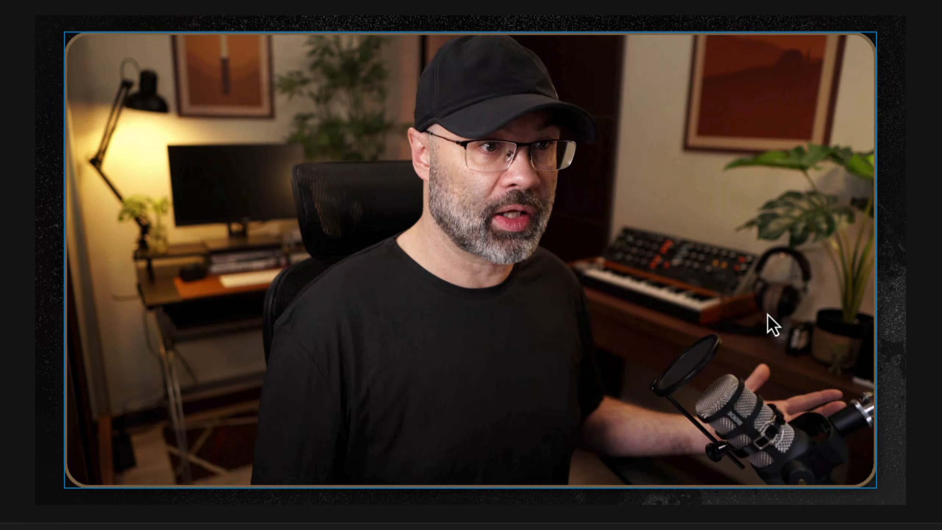
# Try placing Drop Shadow above Glow Styles in the Cam Link 4K layer's effect order
pyautogui.click(767, 314)
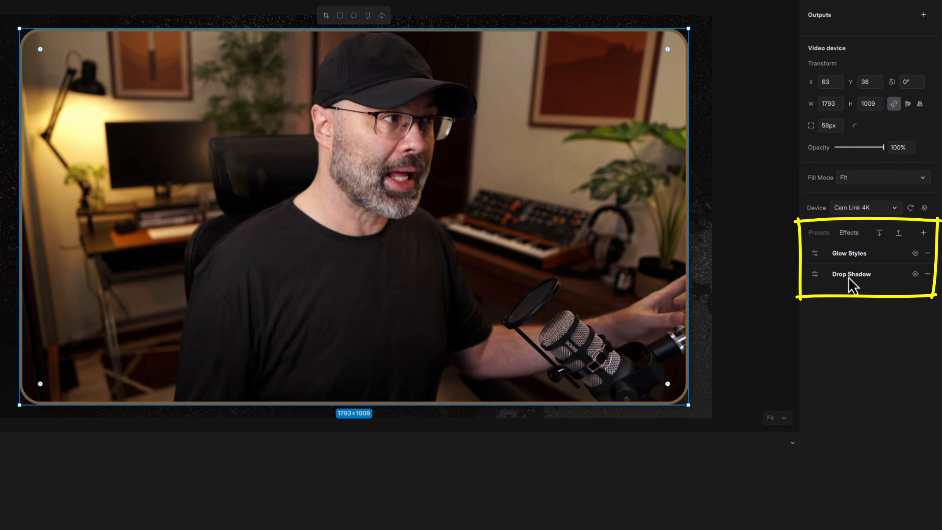
pyautogui.moveTo(850, 275); pyautogui.dragTo(857, 251)
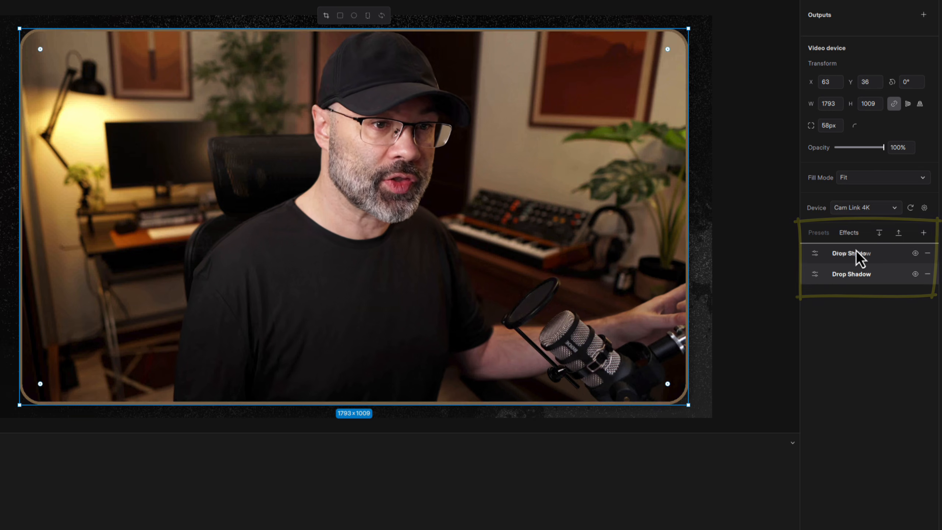
pyautogui.click(768, 333)
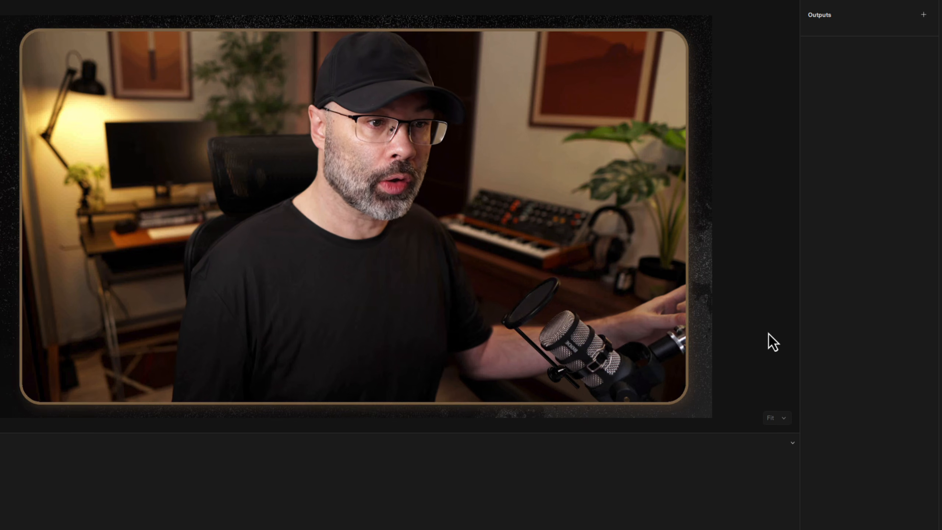
# Move Glow Styles back above Drop Shadow in the Cam Link 4K layer's effect order
pyautogui.click(623, 333)
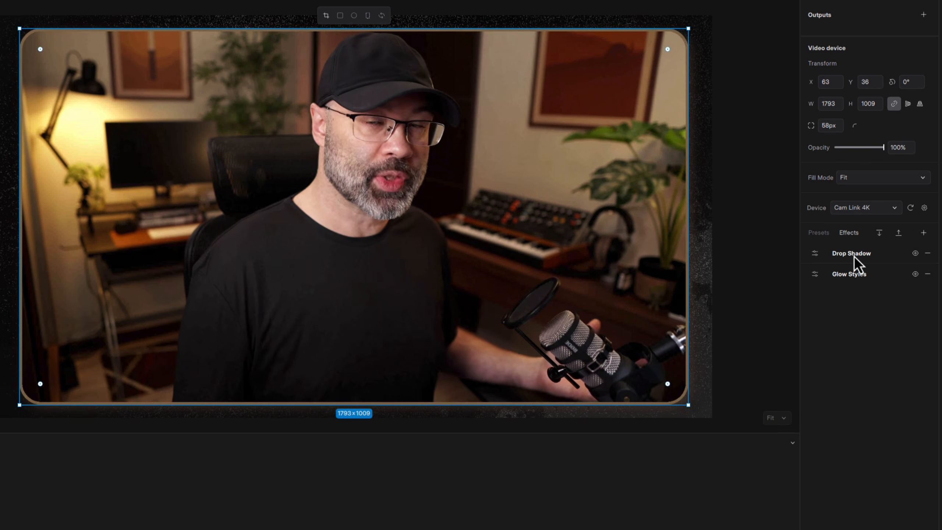
pyautogui.click(853, 277)
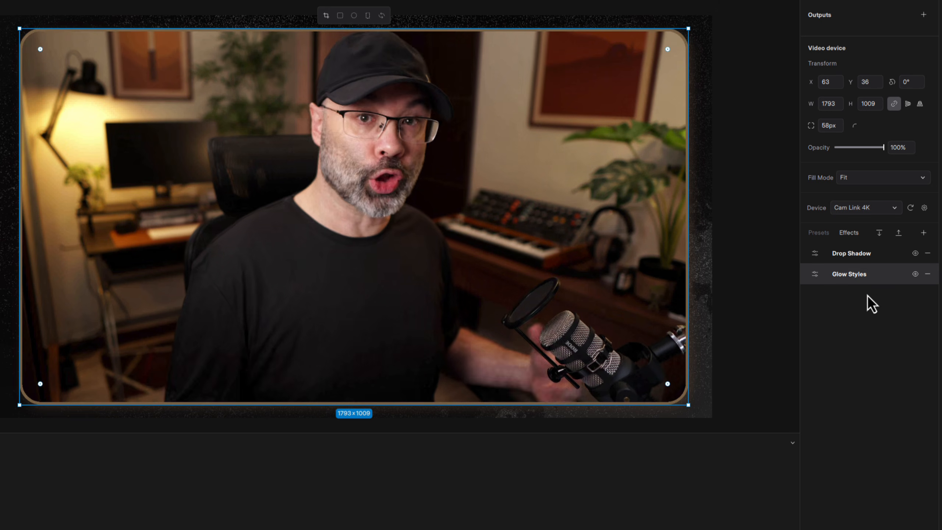
pyautogui.moveTo(856, 277); pyautogui.dragTo(856, 254)
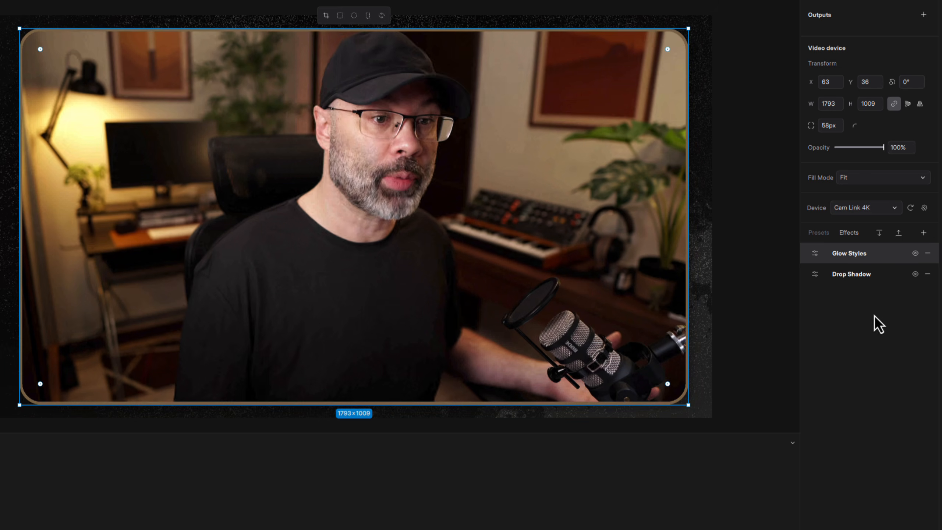
pyautogui.click(756, 324)
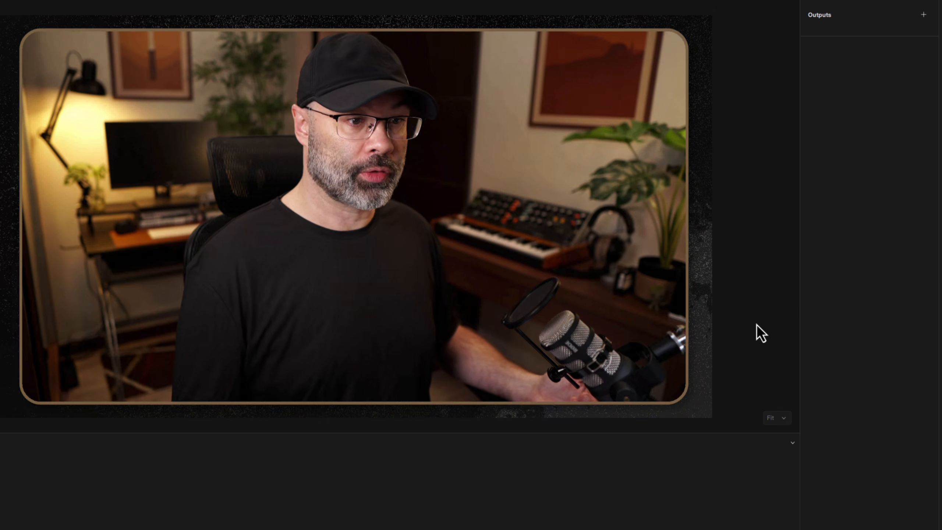
# Add a Brightness & Contrast effect to the Cam Link 4K layer
pyautogui.click(592, 277)
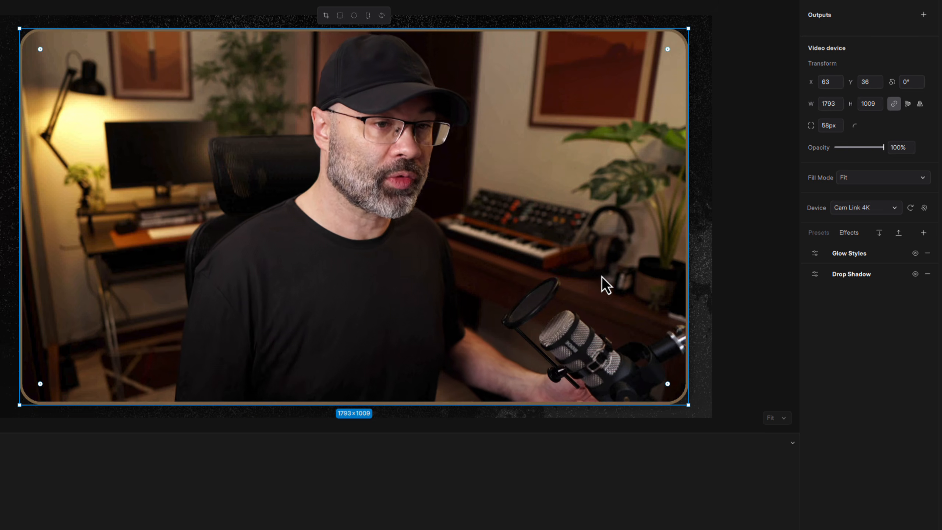
pyautogui.click(924, 233)
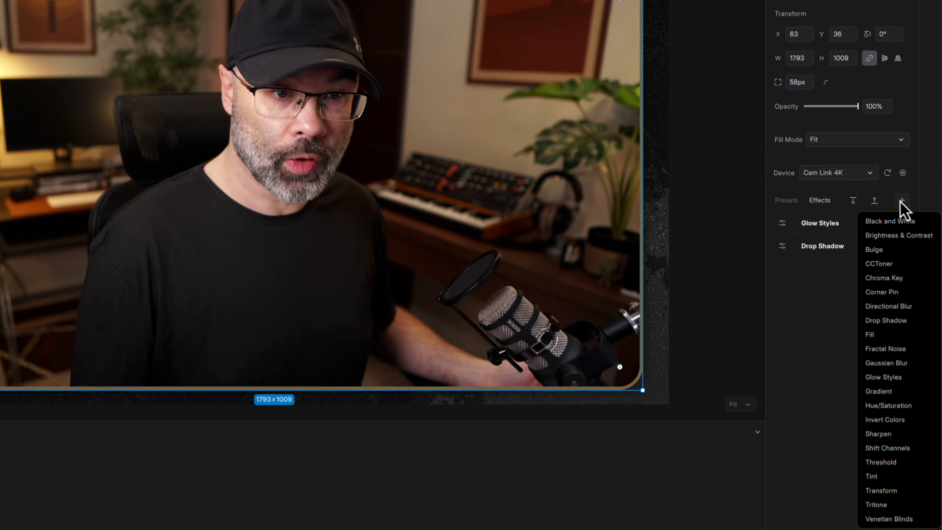
pyautogui.click(903, 232)
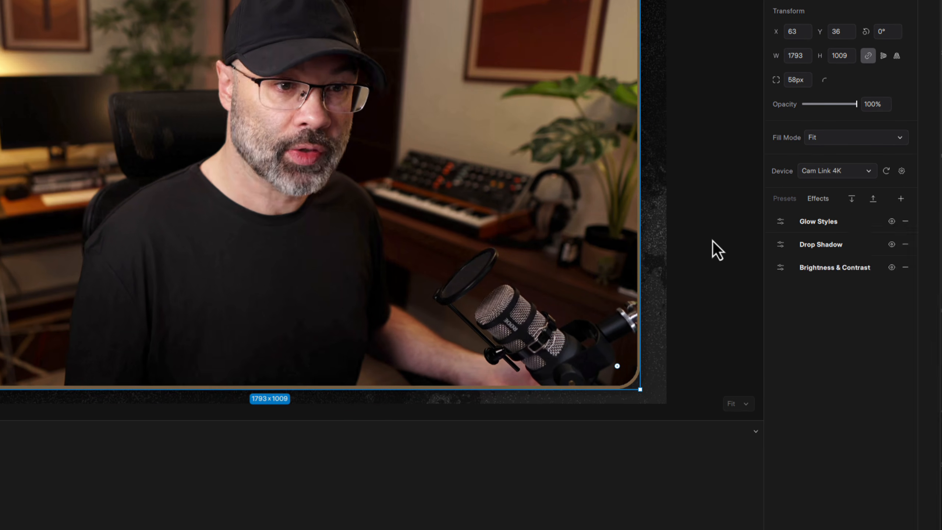
# Adjust the Brightness & Contrast effect's sliders on the Cam Link 4K layer
pyautogui.click(780, 267)
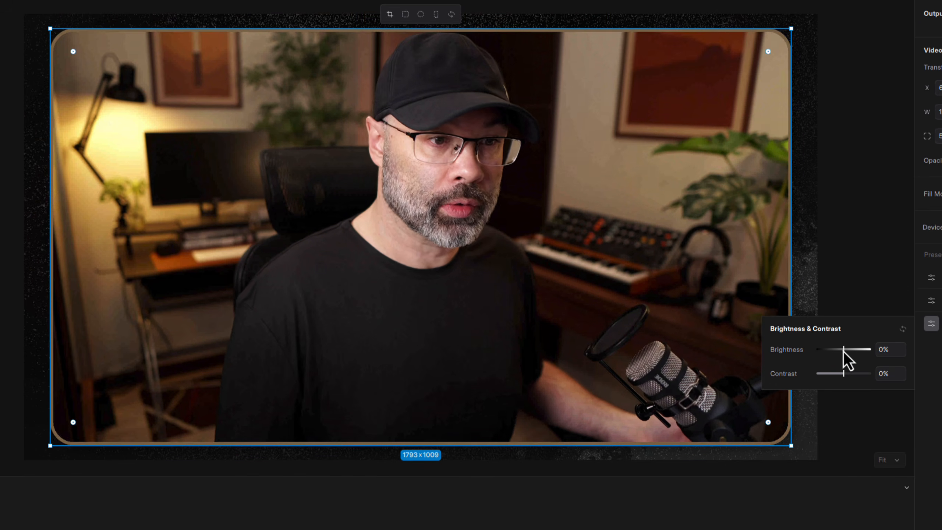
pyautogui.moveTo(844, 352); pyautogui.dragTo(847, 377)
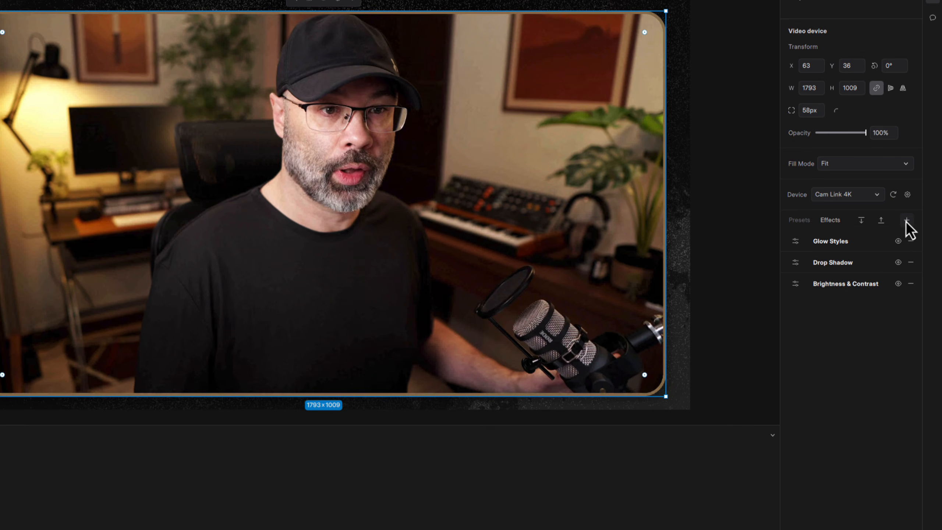
# Add a Sharpen effect with an amount of 10.00 to the Cam Link 4K layer
pyautogui.click(906, 221)
pyautogui.click(885, 438)
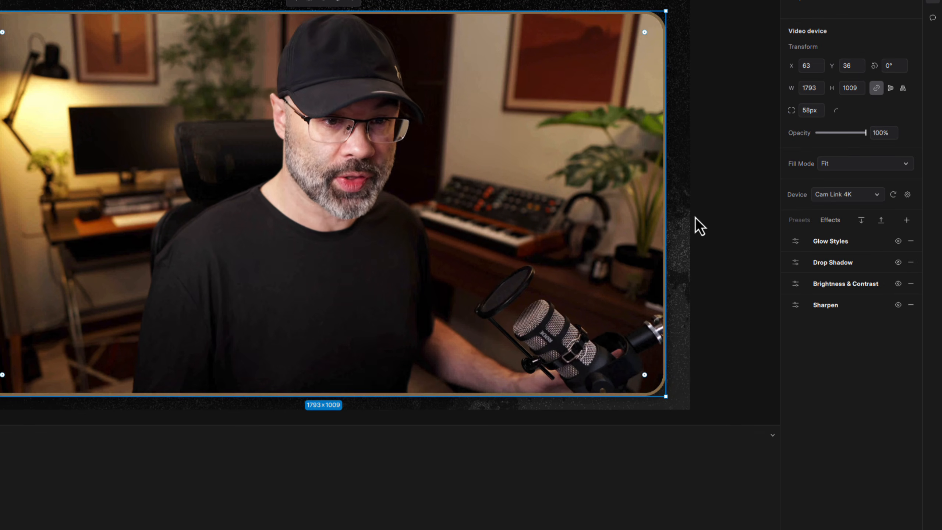
pyautogui.click(794, 305)
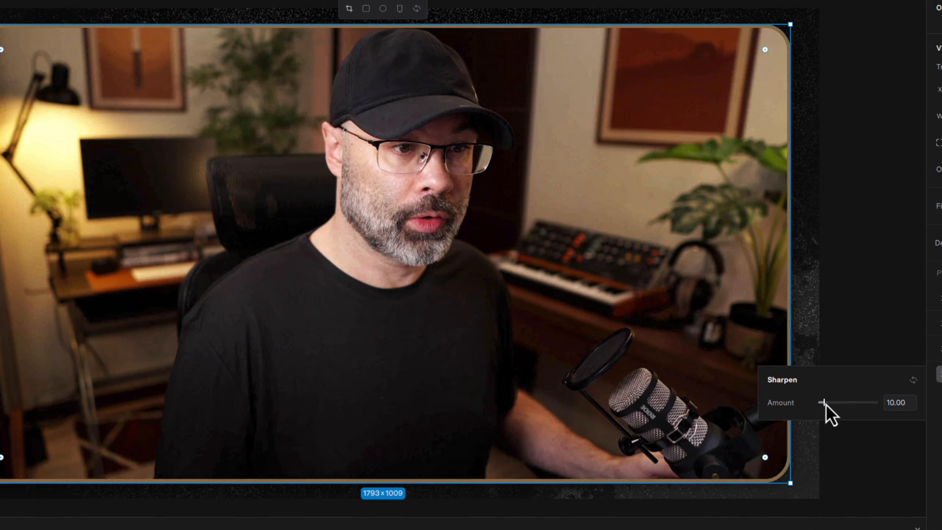
pyautogui.moveTo(695, 330); pyautogui.dragTo(697, 330)
pyautogui.moveTo(830, 407); pyautogui.dragTo(830, 406)
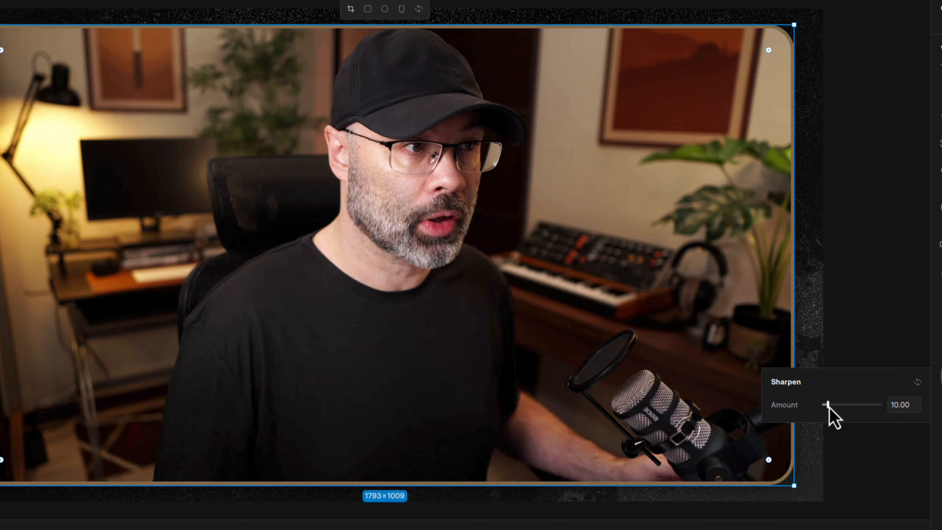
pyautogui.click(889, 340)
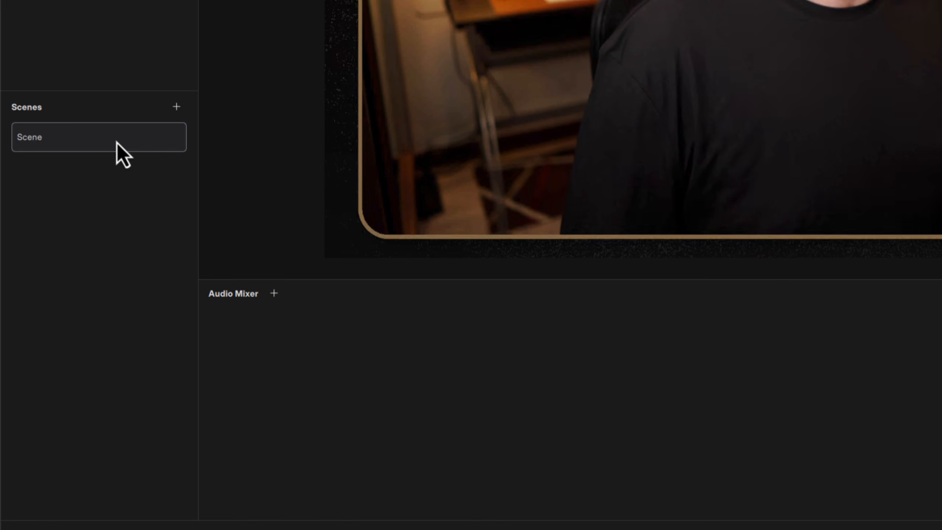
# Create a new empty scene and delete it again
pyautogui.click(177, 107)
pyautogui.click(73, 170)
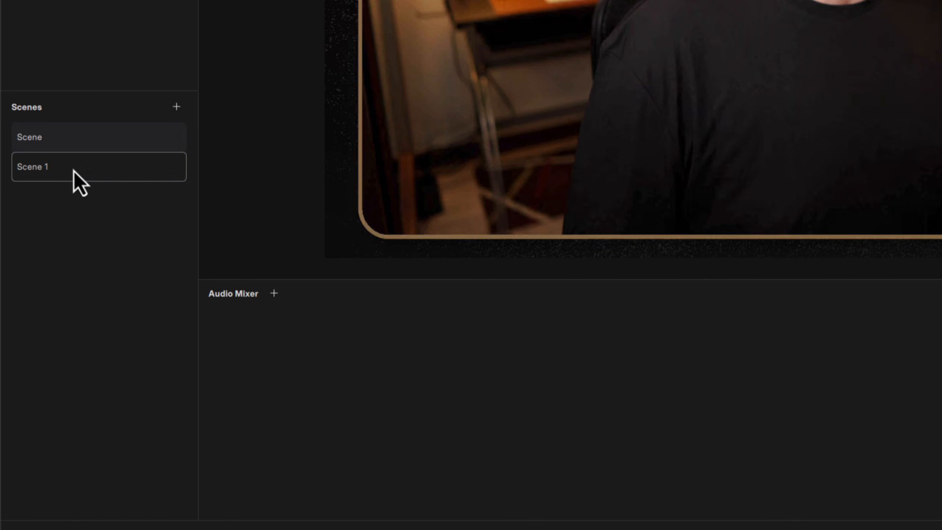
pyautogui.rightClick(74, 171)
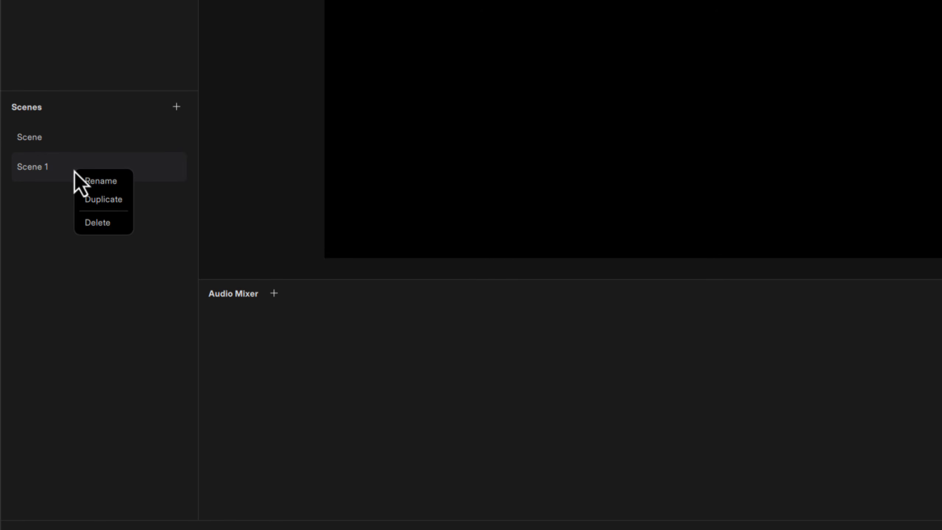
pyautogui.click(93, 227)
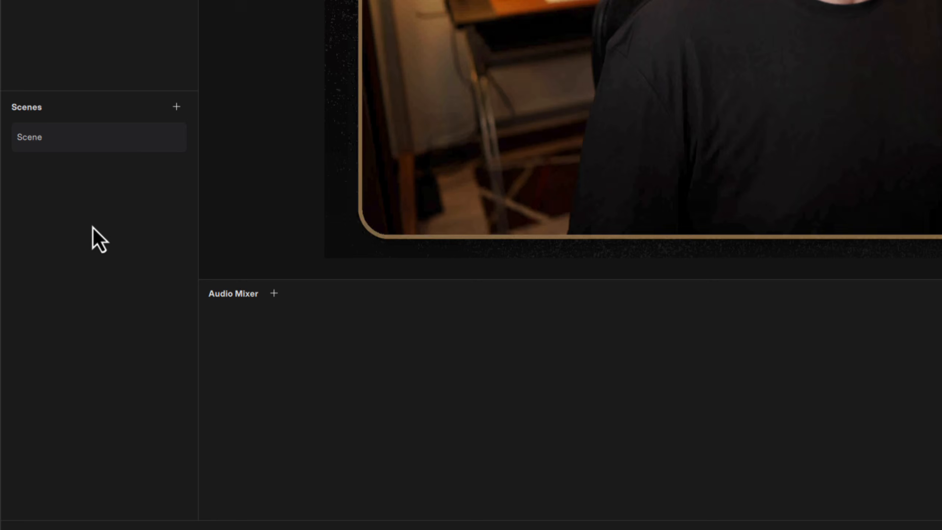
# Duplicate the existing scene and rename the copy Spotify
pyautogui.rightClick(128, 144)
pyautogui.click(154, 172)
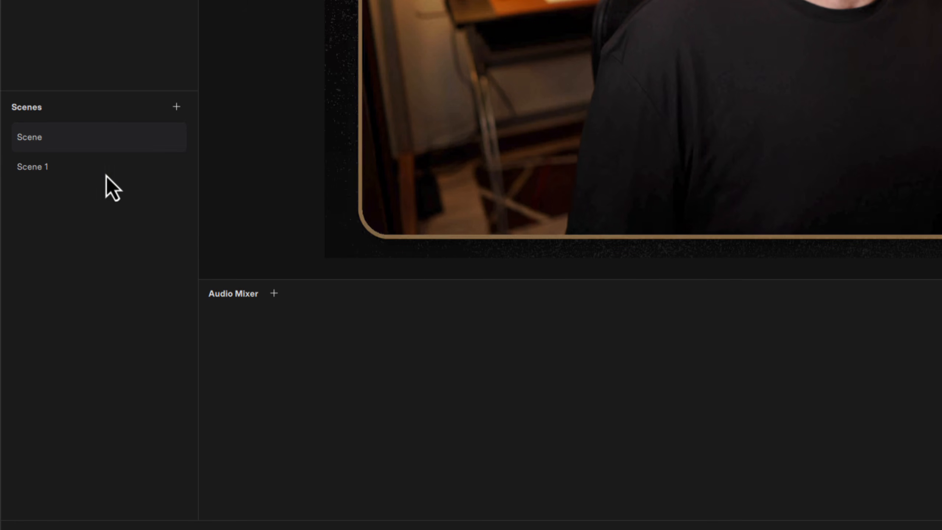
pyautogui.click(122, 166)
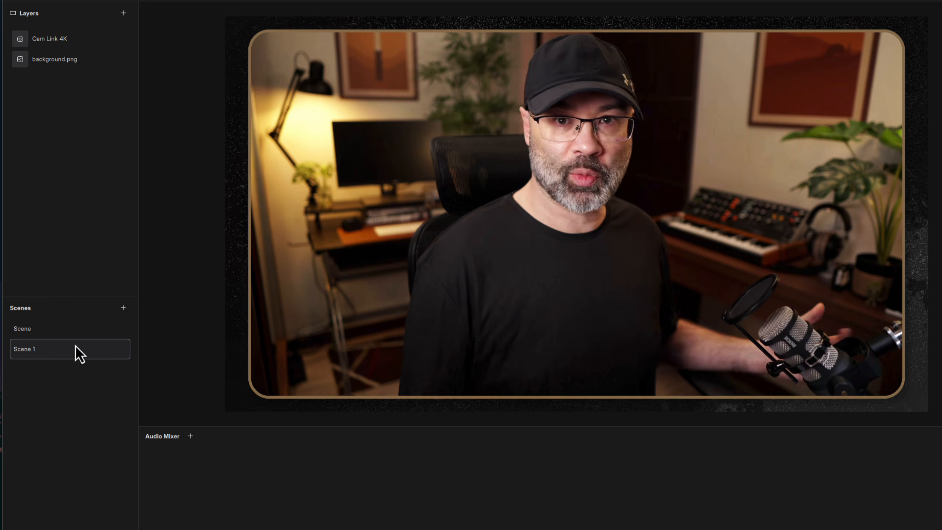
pyautogui.doubleClick(61, 350)
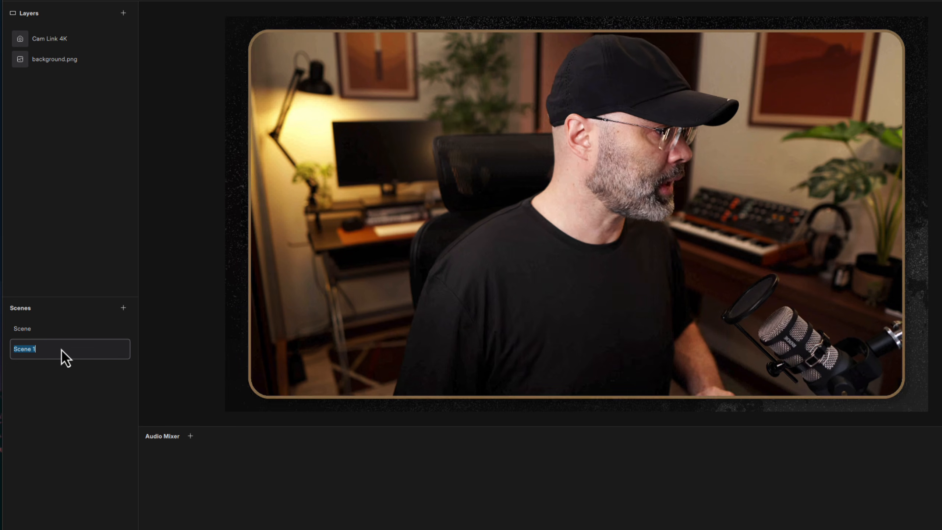
pyautogui.write('Spotif')
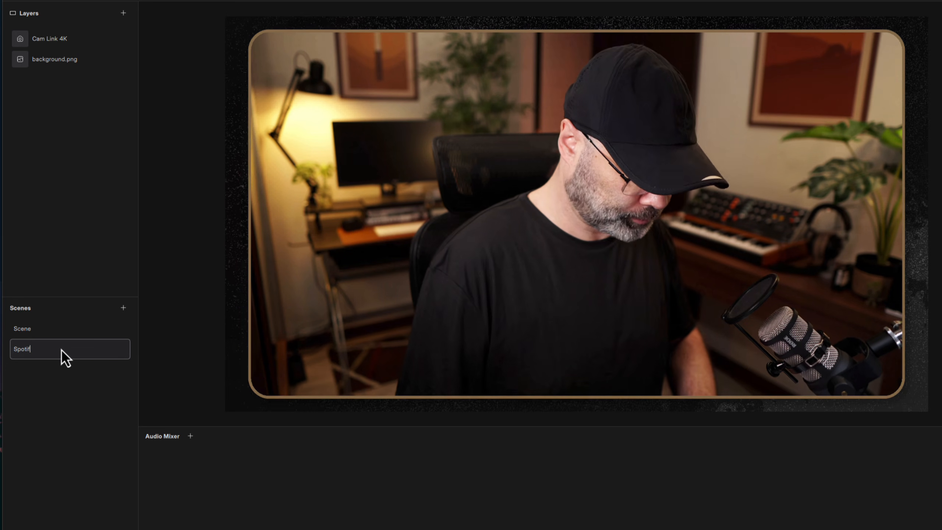
pyautogui.write('y')
pyautogui.press('Return')
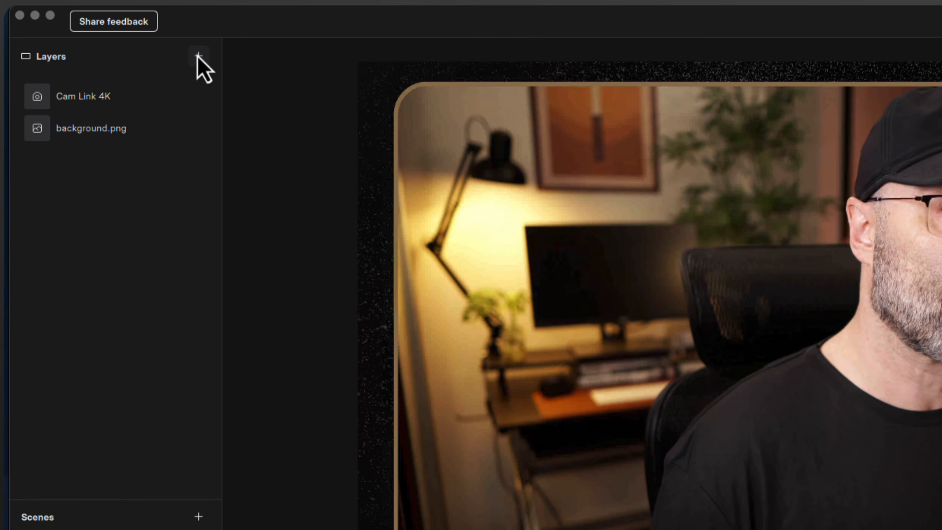
# Add a display capture layer to the Spotify scene with the Spotify Premium window as its source
pyautogui.click(198, 56)
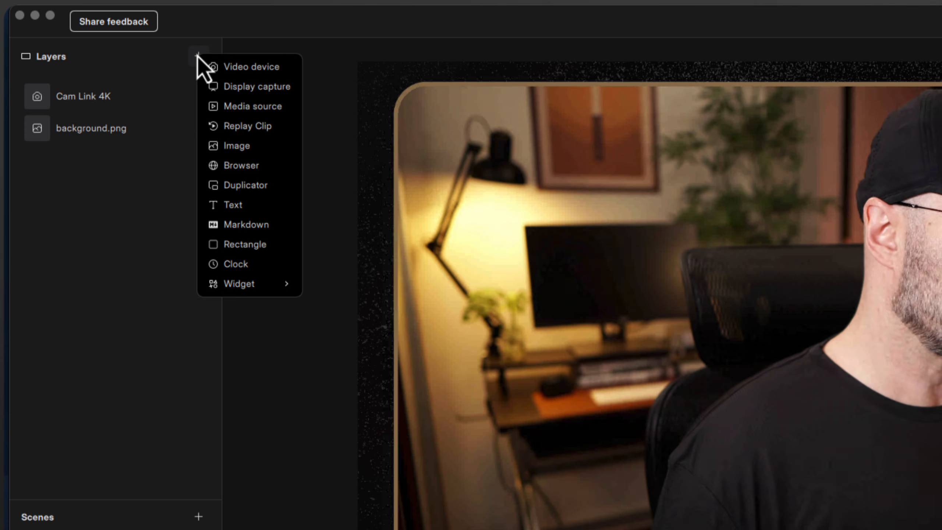
pyautogui.click(244, 90)
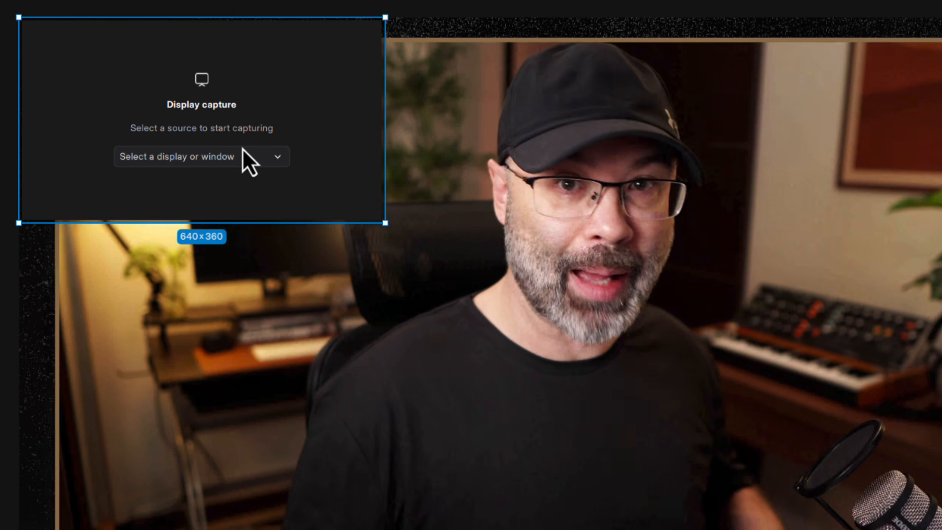
pyautogui.click(244, 162)
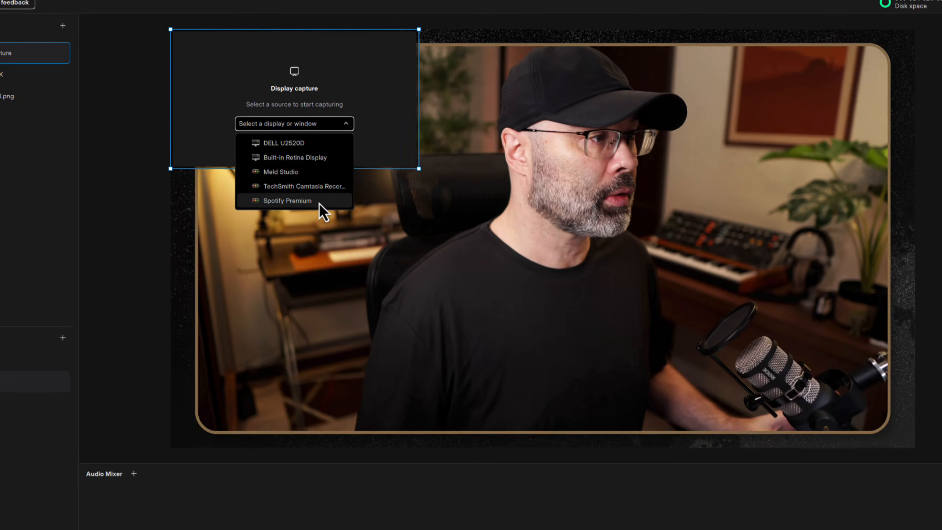
pyautogui.click(215, 271)
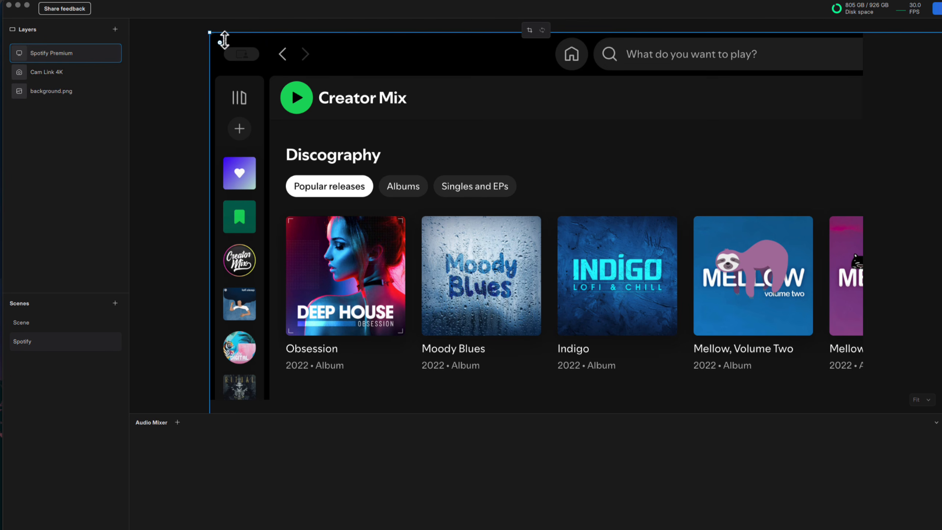
# Shrink the Spotify Premium capture to about 1547 × 1012 and place it toward the right side of the canvas
pyautogui.moveTo(209, 32); pyautogui.dragTo(336, 99)
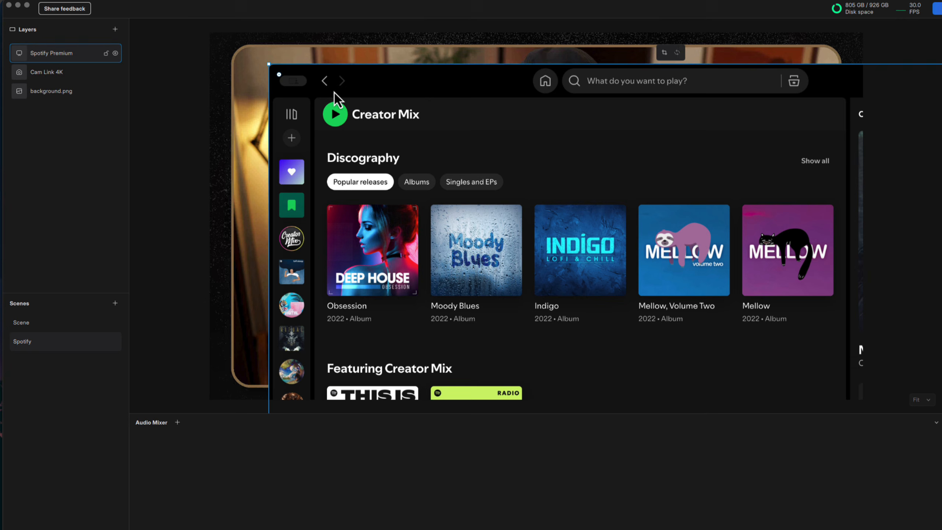
pyautogui.moveTo(268, 62); pyautogui.dragTo(338, 88)
pyautogui.moveTo(308, 50); pyautogui.dragTo(342, 76)
pyautogui.moveTo(539, 166); pyautogui.dragTo(522, 137)
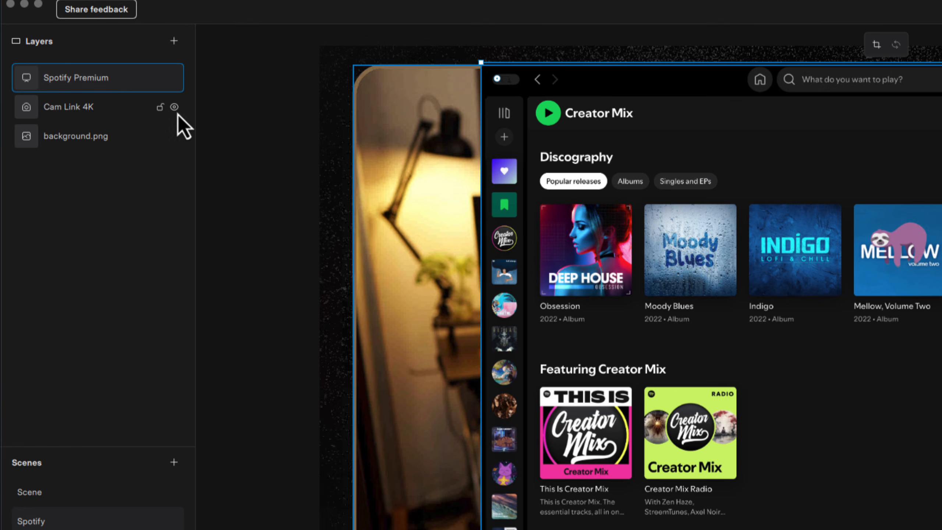
# Hide the Cam Link 4K layer in the Spotify scene
pyautogui.click(174, 108)
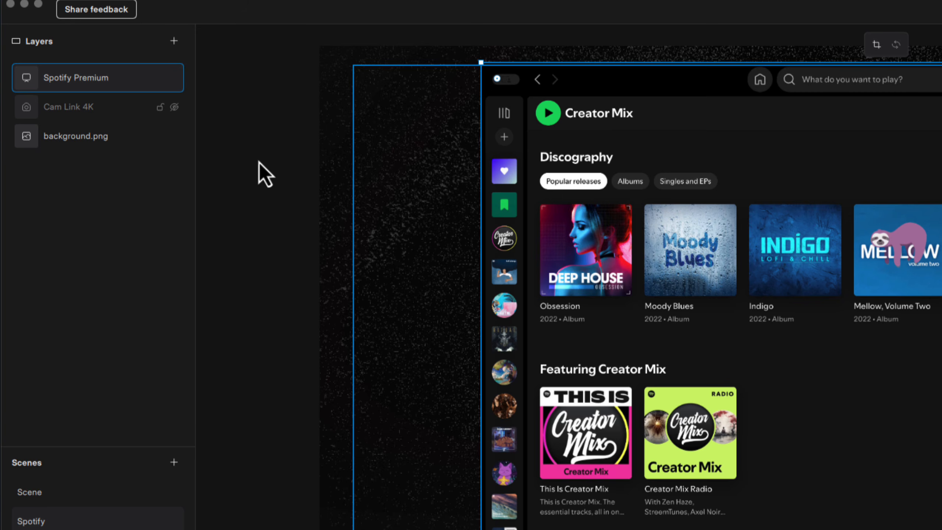
pyautogui.click(258, 179)
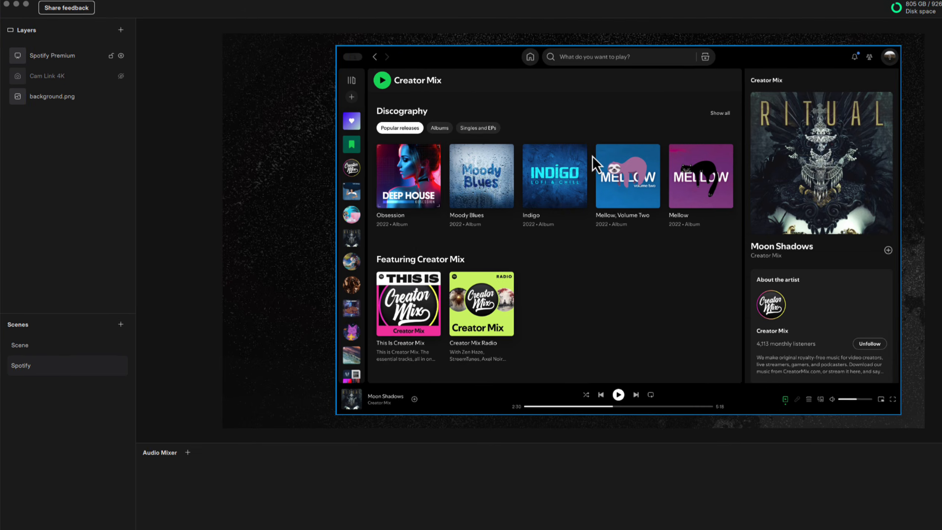
pyautogui.click(885, 227)
pyautogui.moveTo(608, 157); pyautogui.dragTo(614, 156)
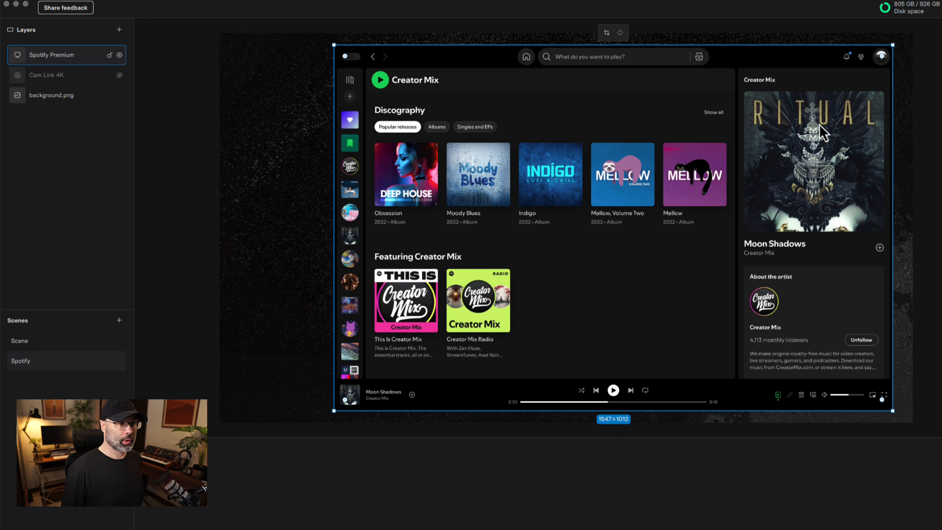
pyautogui.click(919, 72)
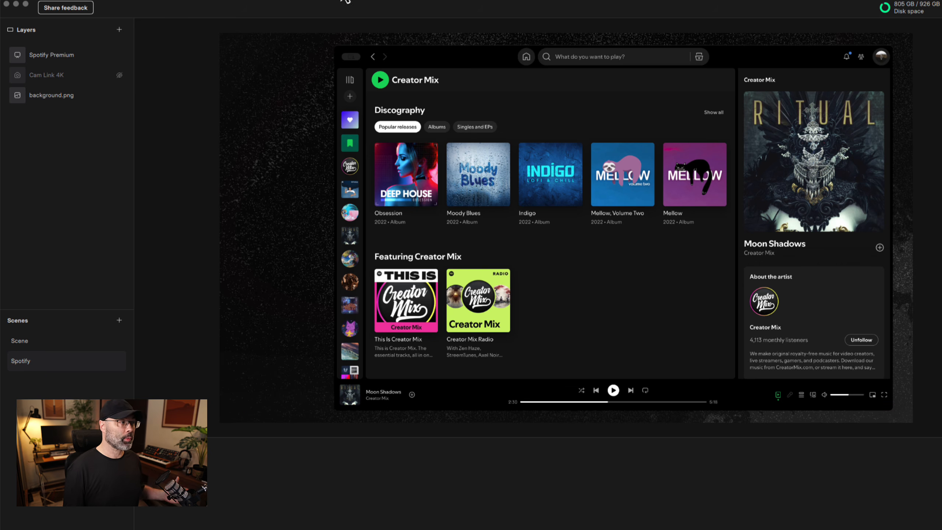
# Crop the search header and the library sidebar out of the Spotify Premium capture, leaving about 1464 × 949
pyautogui.click(574, 145)
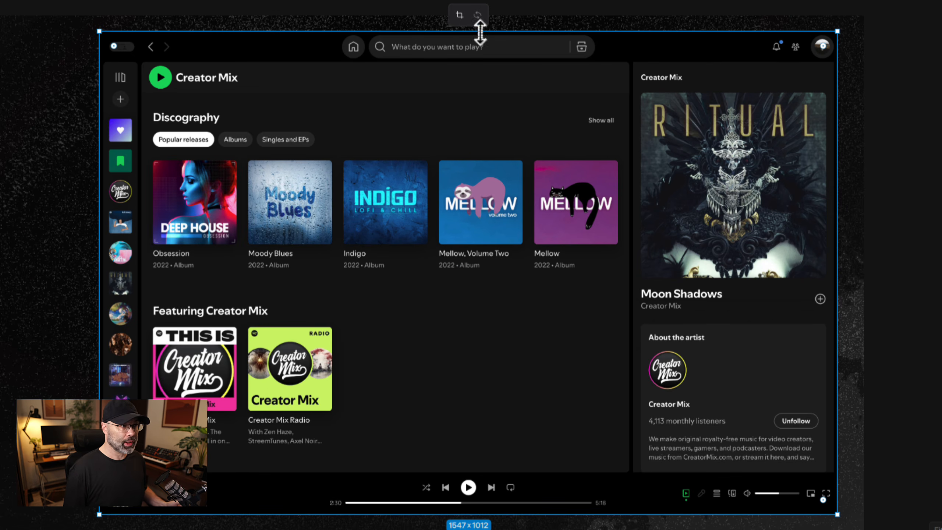
pyautogui.click(459, 16)
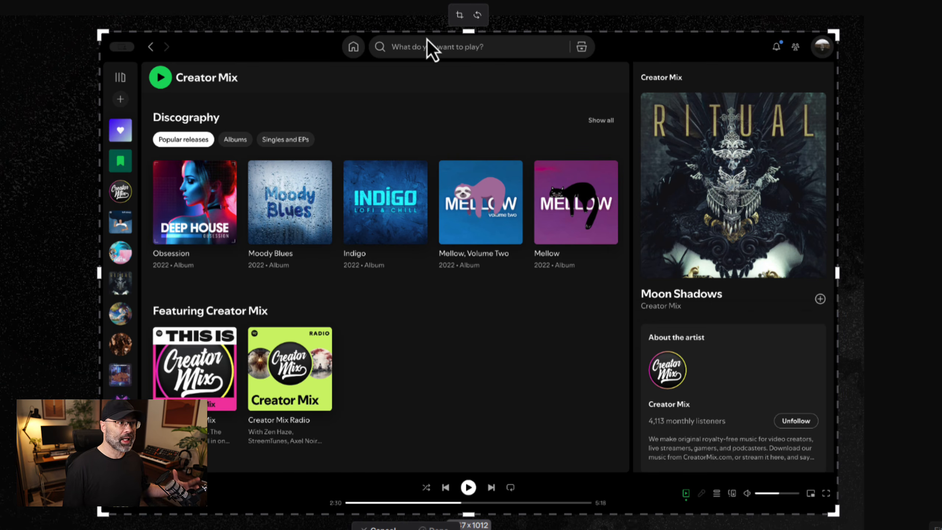
pyautogui.moveTo(476, 49); pyautogui.dragTo(480, 67)
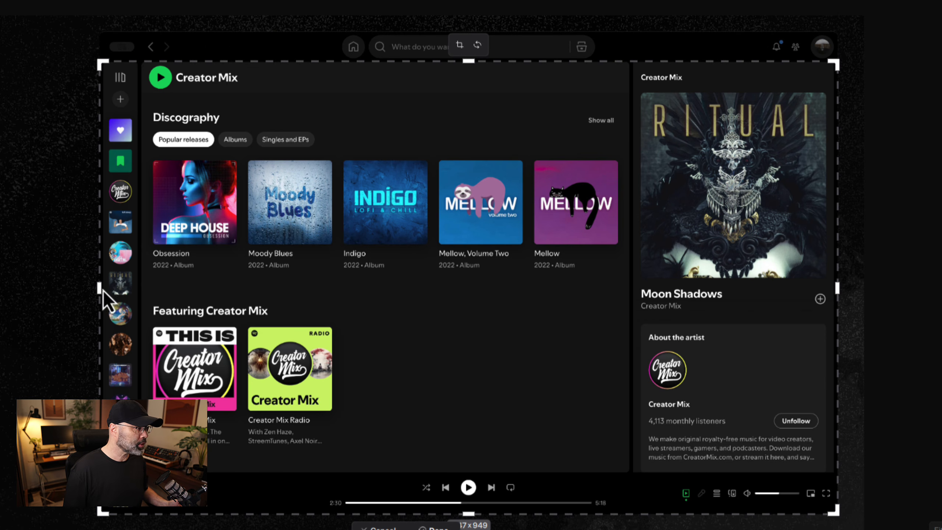
pyautogui.moveTo(103, 290); pyautogui.dragTo(140, 299)
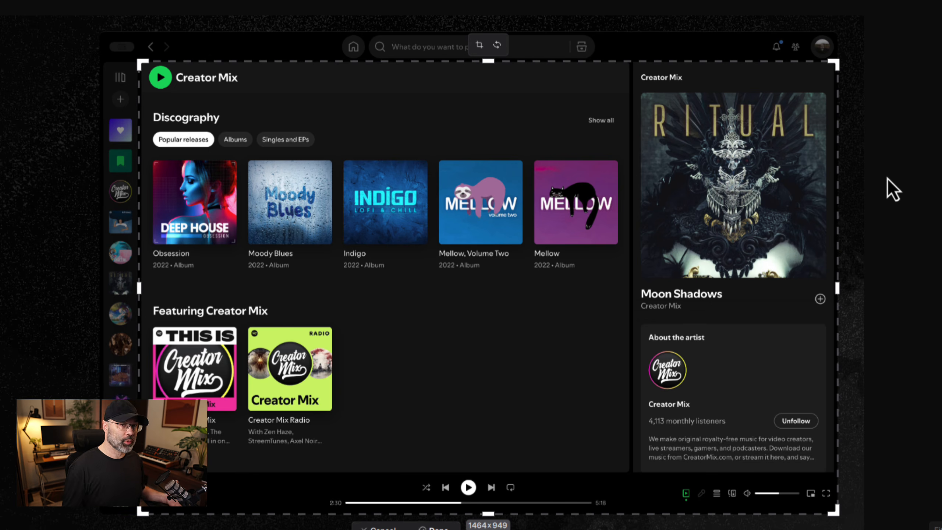
pyautogui.press('Return')
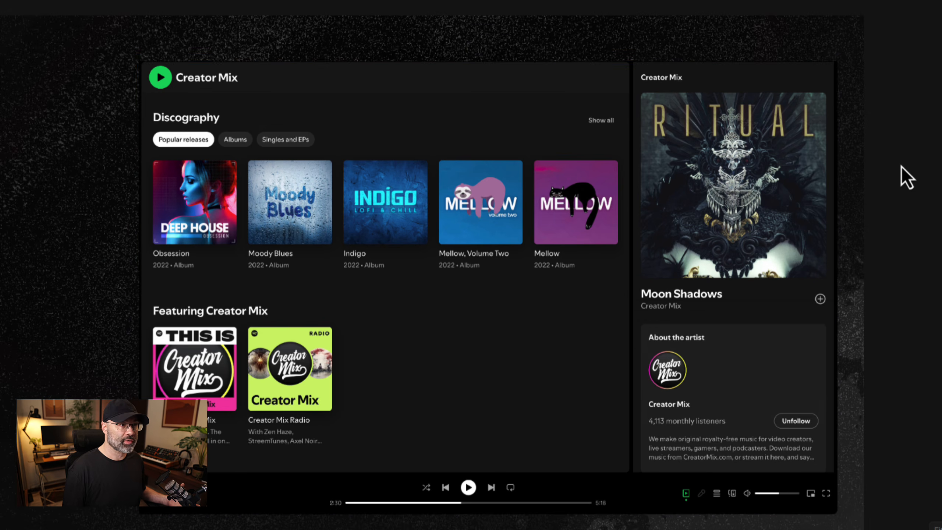
# Enlarge the cropped Spotify Premium capture to about 1560 × 1012 and round its corners to a 17 px radius
pyautogui.click(616, 227)
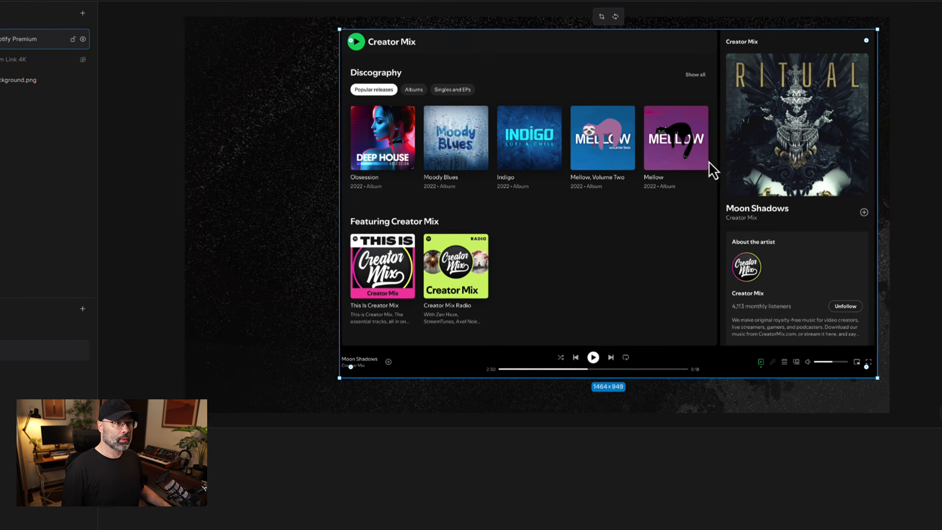
pyautogui.moveTo(364, 363); pyautogui.dragTo(323, 373)
pyautogui.moveTo(633, 180); pyautogui.dragTo(632, 181)
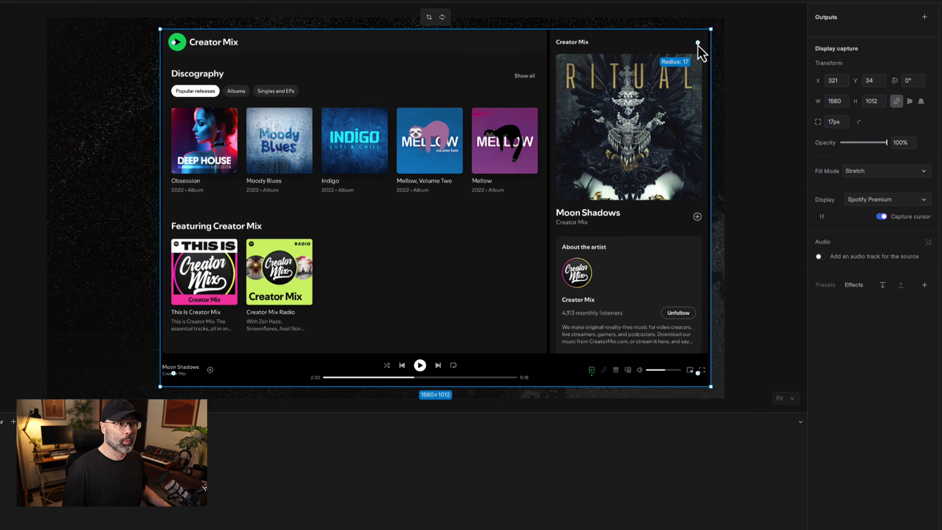
pyautogui.click(762, 48)
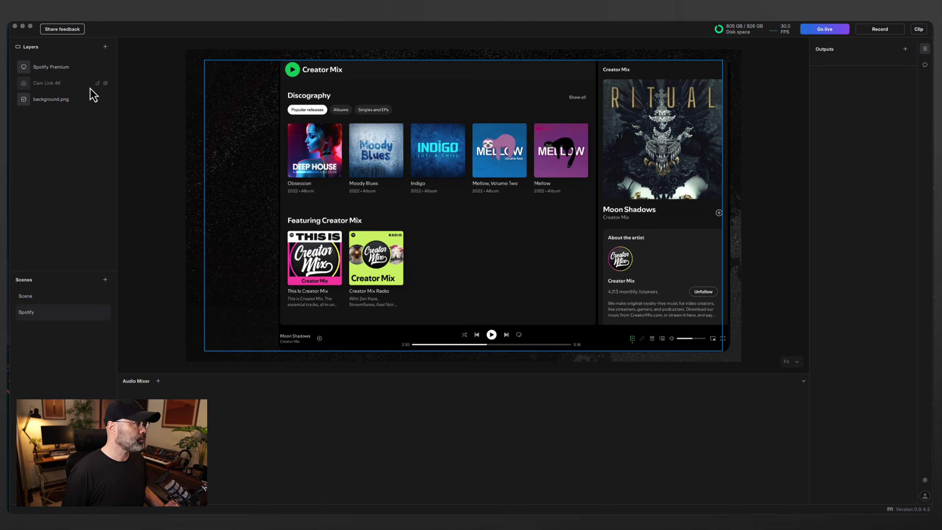
# Show the Cam Link 4K layer again and hide the Spotify Premium layer
pyautogui.click(106, 83)
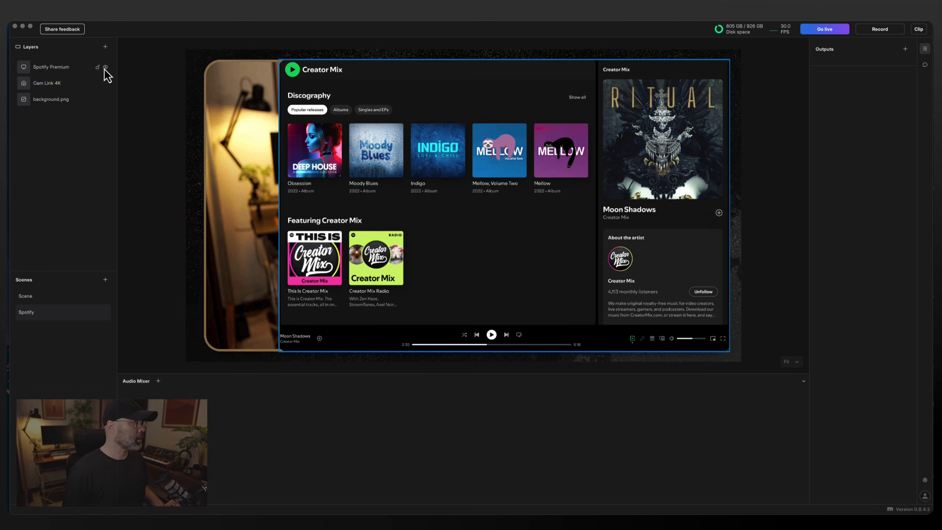
pyautogui.click(106, 67)
# Copy the effects of the Cam Link 4K layer in the Spotify scene
pyautogui.click(253, 119)
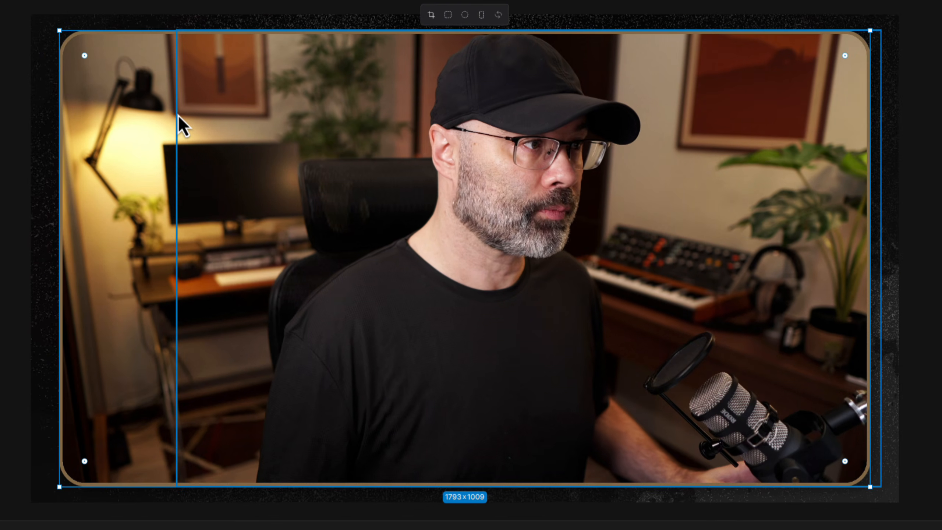
pyautogui.rightClick(179, 114)
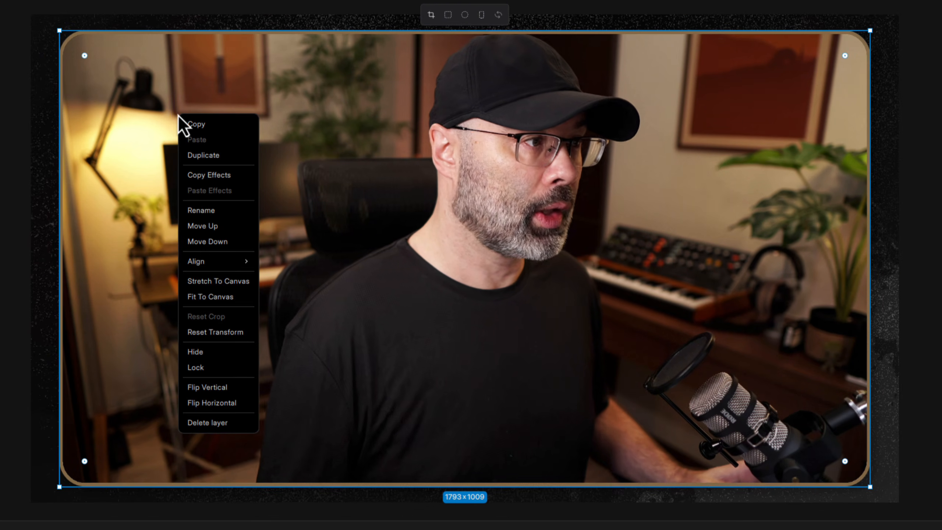
pyautogui.click(222, 176)
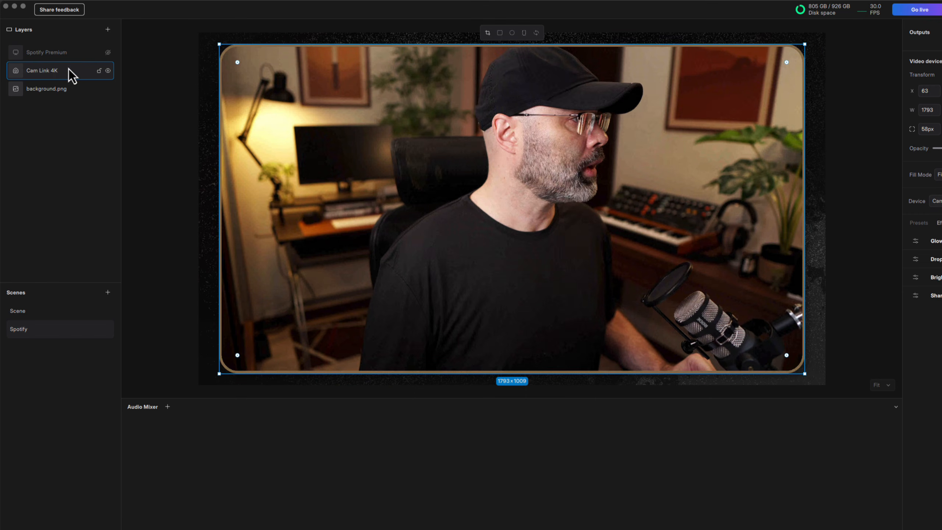
# Show the Spotify Premium layer in place of the Cam Link 4K layer and paste the copied effects onto it
pyautogui.click(55, 69)
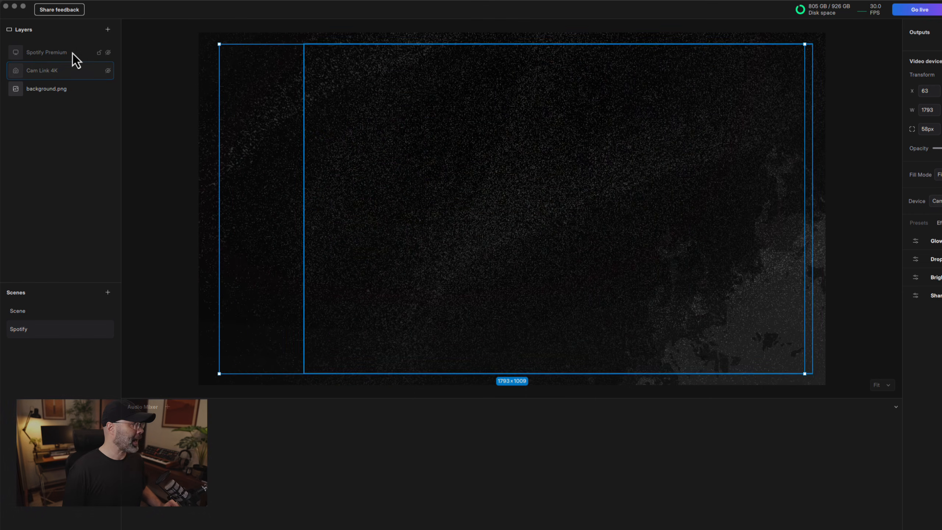
pyautogui.click(73, 53)
pyautogui.click(109, 53)
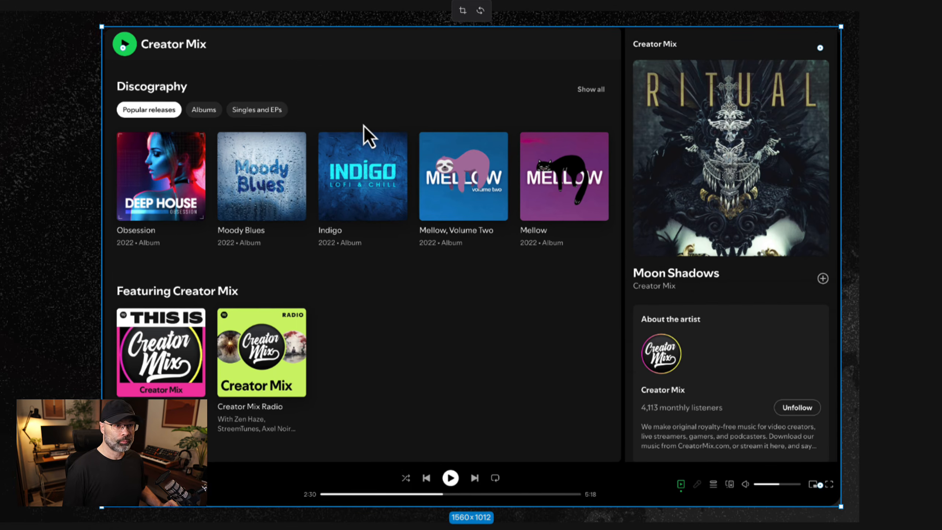
pyautogui.rightClick(484, 111)
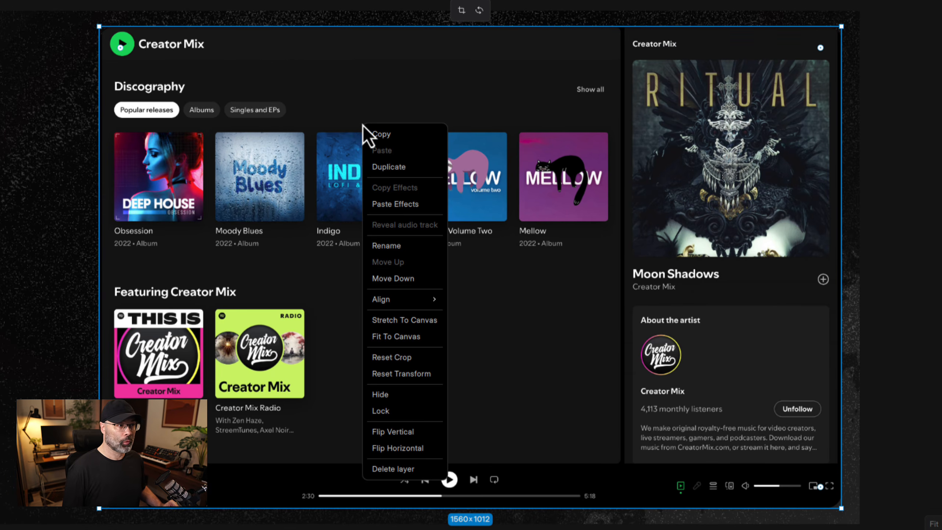
pyautogui.click(389, 204)
pyautogui.click(902, 64)
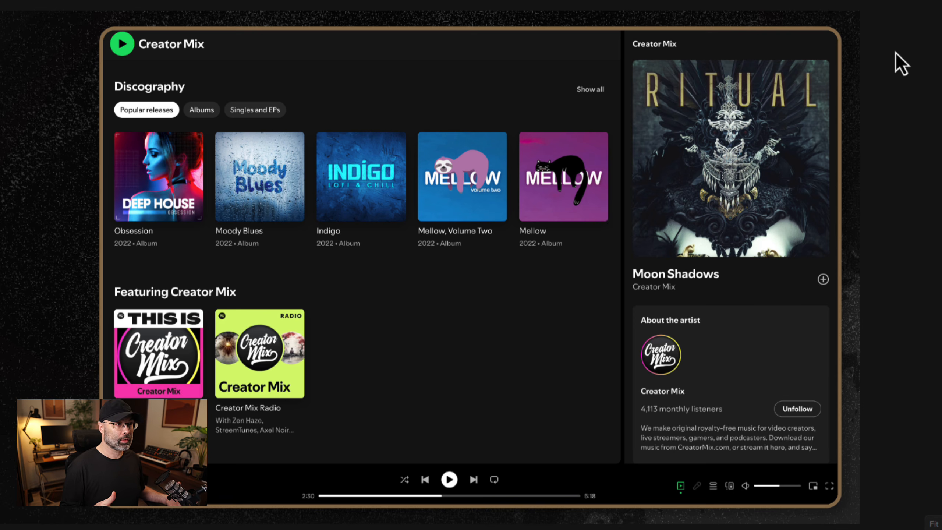
# Slightly reduce the size of the inner glow in the Spotify Premium layer's Glow Styles effect
pyautogui.click(668, 141)
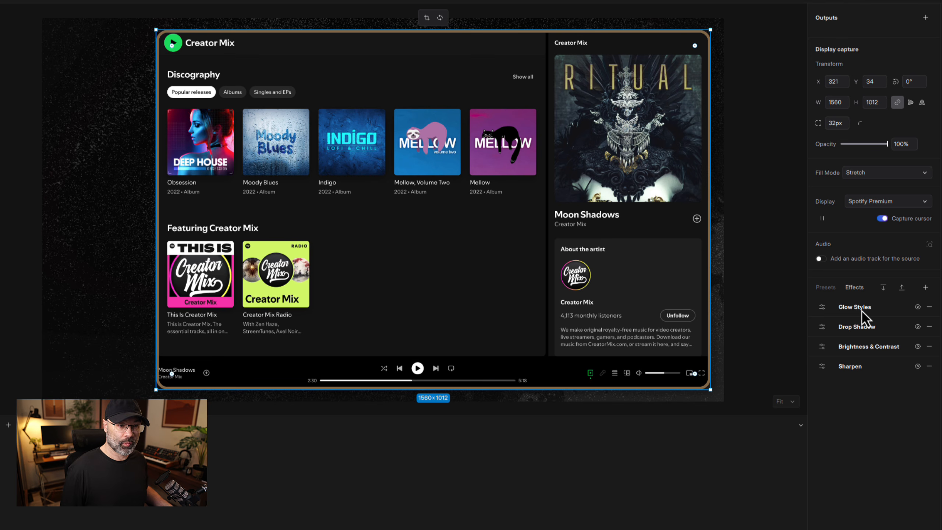
pyautogui.click(821, 307)
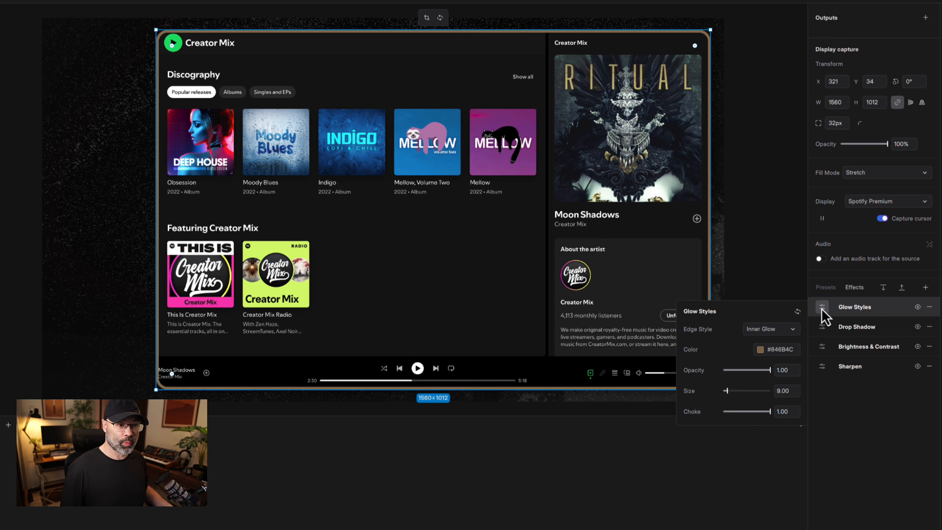
pyautogui.moveTo(727, 392); pyautogui.dragTo(725, 391)
pyautogui.click(765, 237)
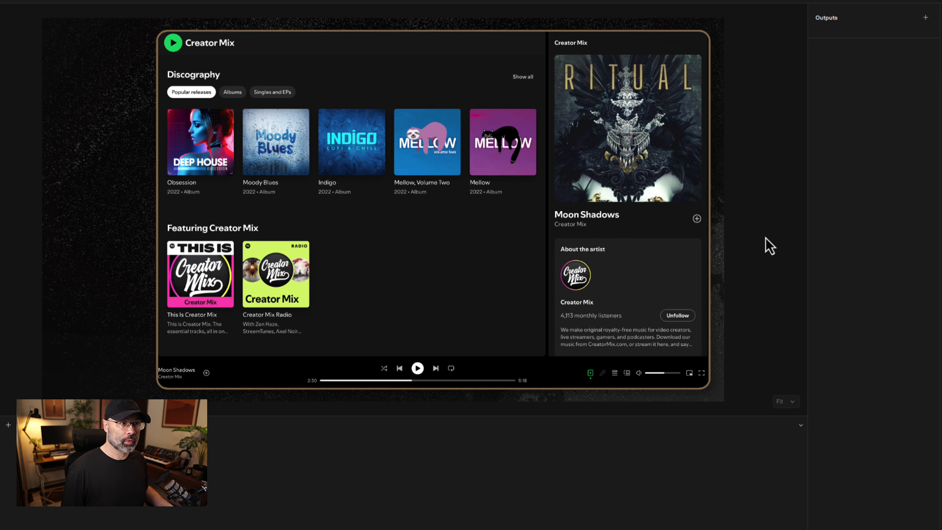
# Set the Spotify Premium capture's corner radius to about 30 px and nudge the layer slightly to the left
pyautogui.click(621, 137)
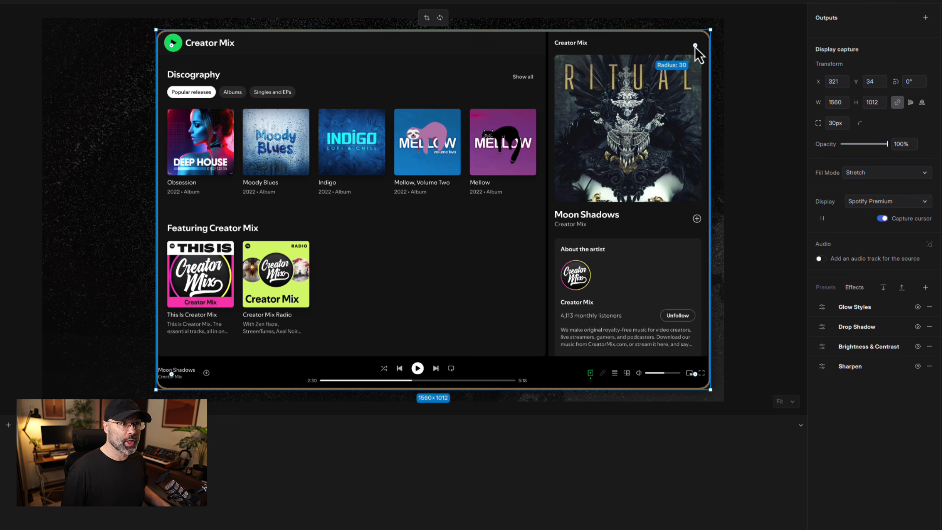
pyautogui.click(747, 54)
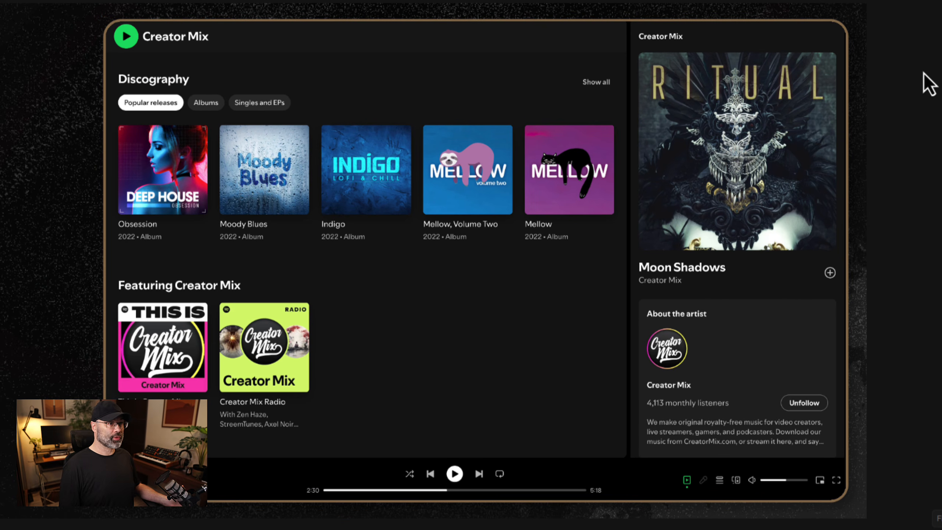
pyautogui.moveTo(737, 125); pyautogui.dragTo(736, 125)
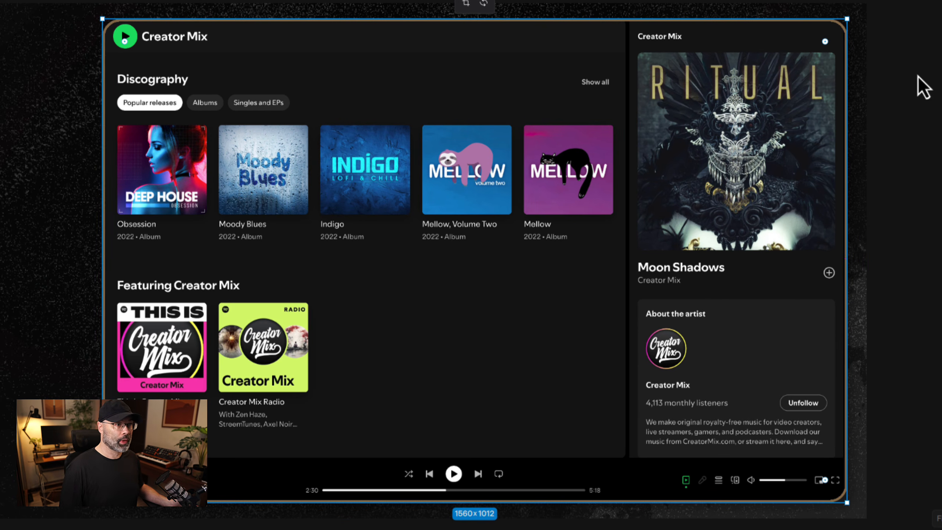
pyautogui.click(918, 75)
# Show the Cam Link 4K layer again and move the Spotify Premium layer beneath it in the layer order
pyautogui.click(99, 86)
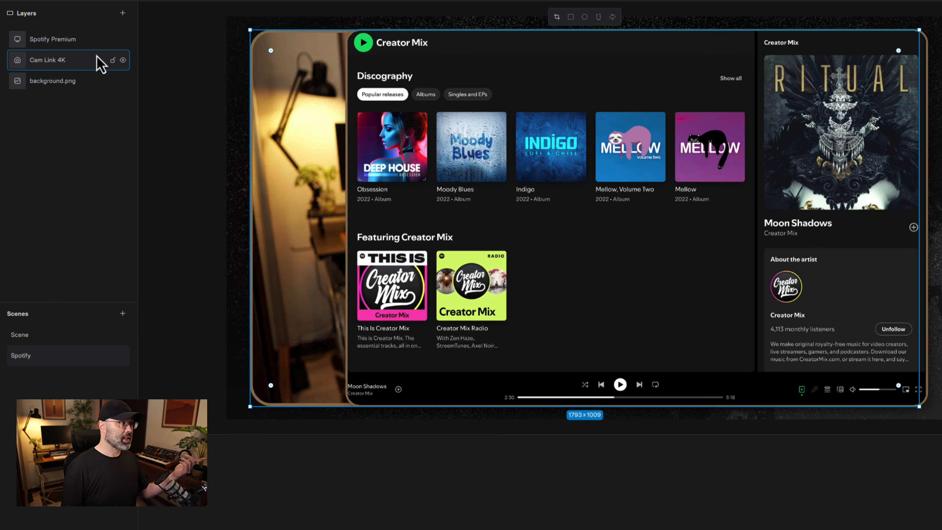
pyautogui.click(73, 39)
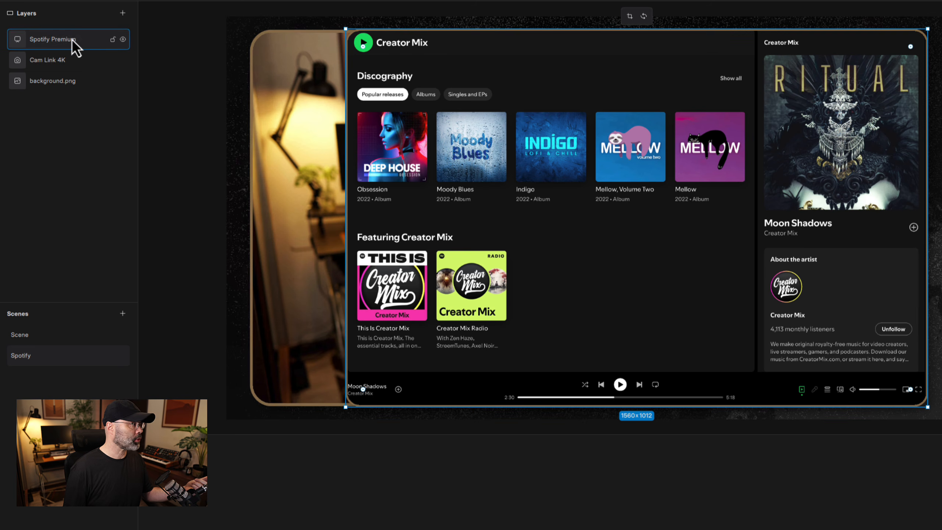
pyautogui.moveTo(80, 37); pyautogui.dragTo(73, 66)
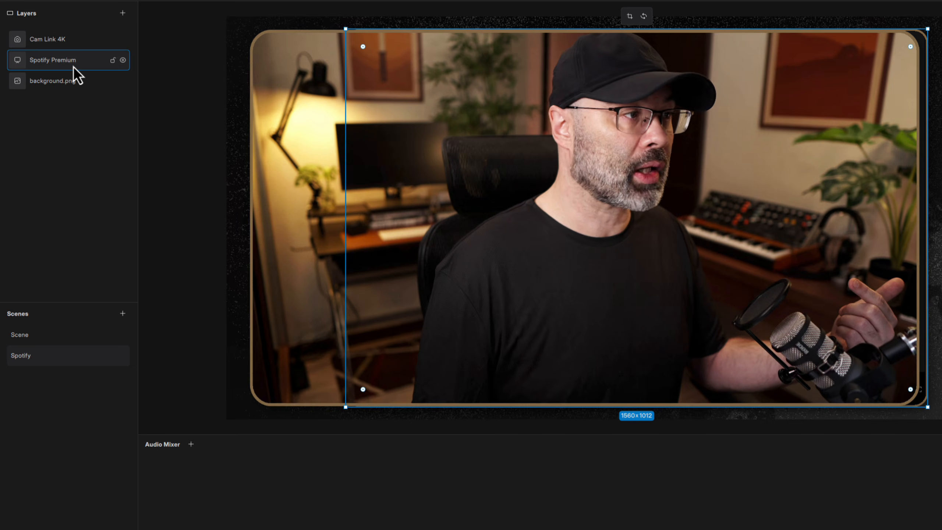
pyautogui.click(288, 148)
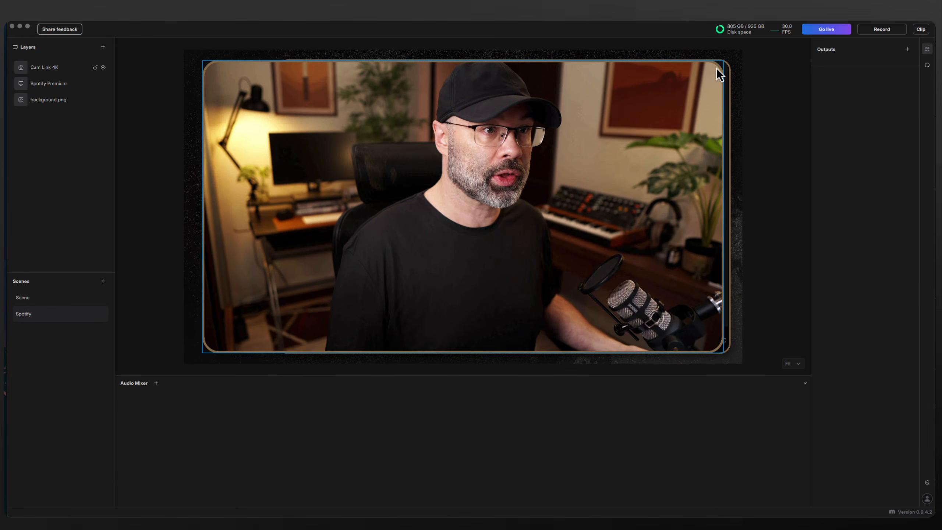
# Shrink the camera layer to about 695 × 391 over the Spotify capture's lower-left edge and crop it to a square
pyautogui.moveTo(724, 60); pyautogui.dragTo(392, 241)
pyautogui.moveTo(336, 288); pyautogui.dragTo(338, 254)
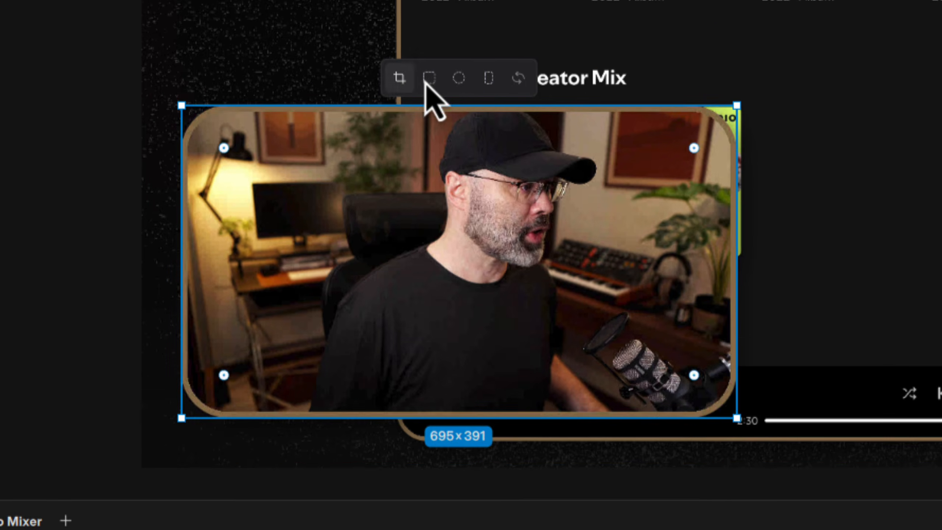
pyautogui.click(429, 80)
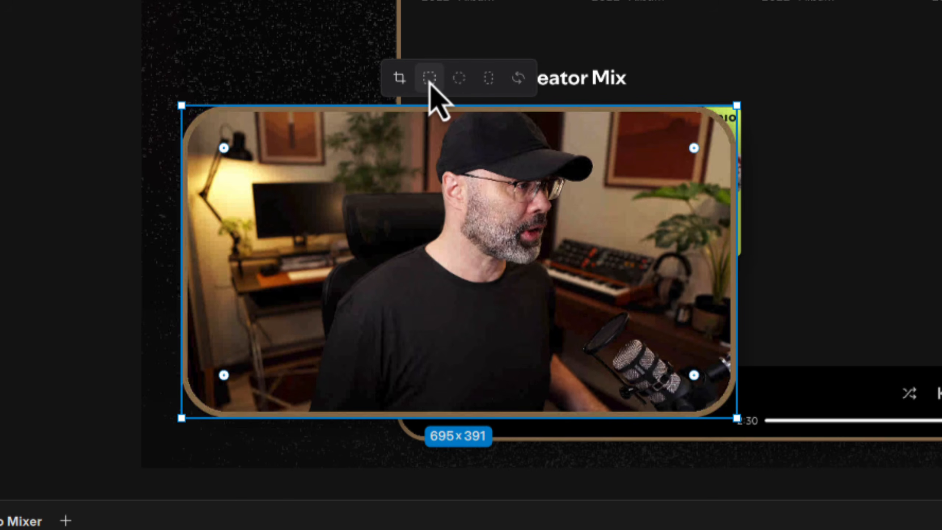
pyautogui.click(429, 79)
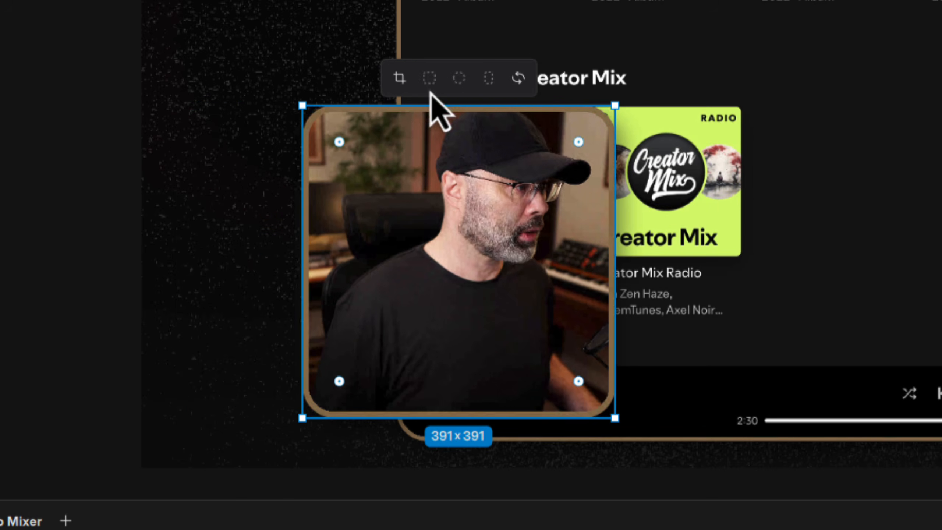
# Crop the camera layer to a circle, place it over the capture's left edge and shrink it to about 369 × 369
pyautogui.click(457, 82)
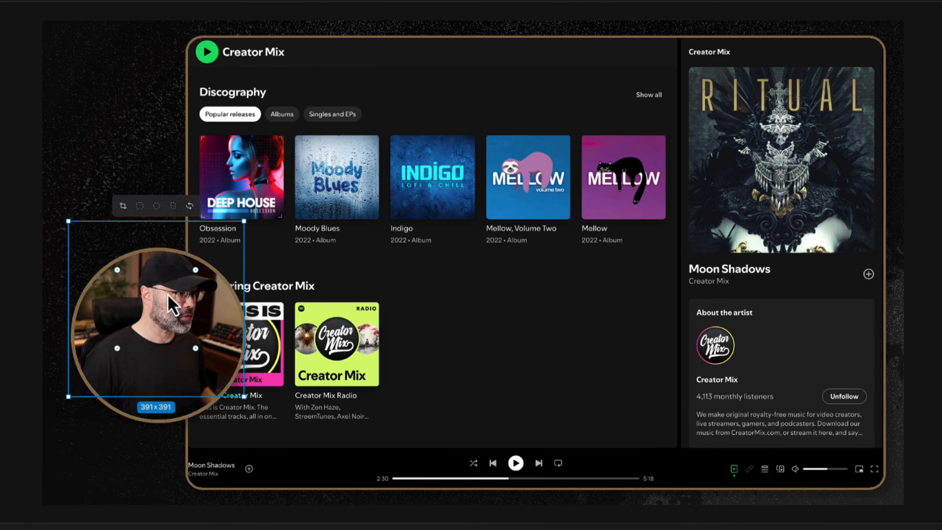
pyautogui.moveTo(169, 297); pyautogui.dragTo(172, 270)
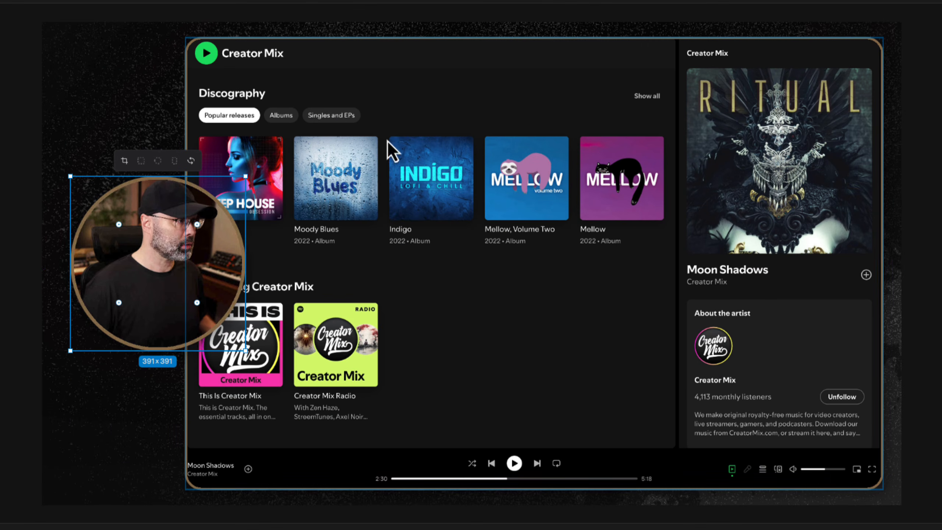
pyautogui.click(157, 474)
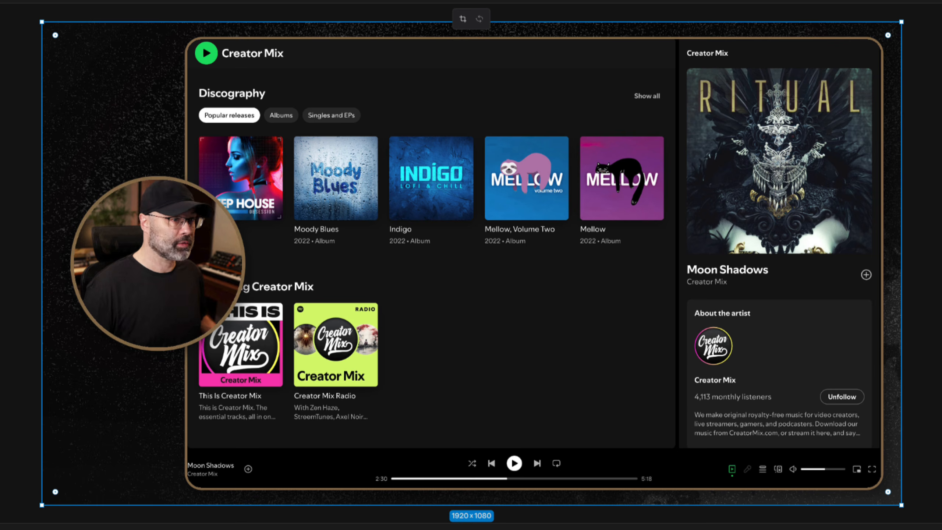
pyautogui.press('Escape')
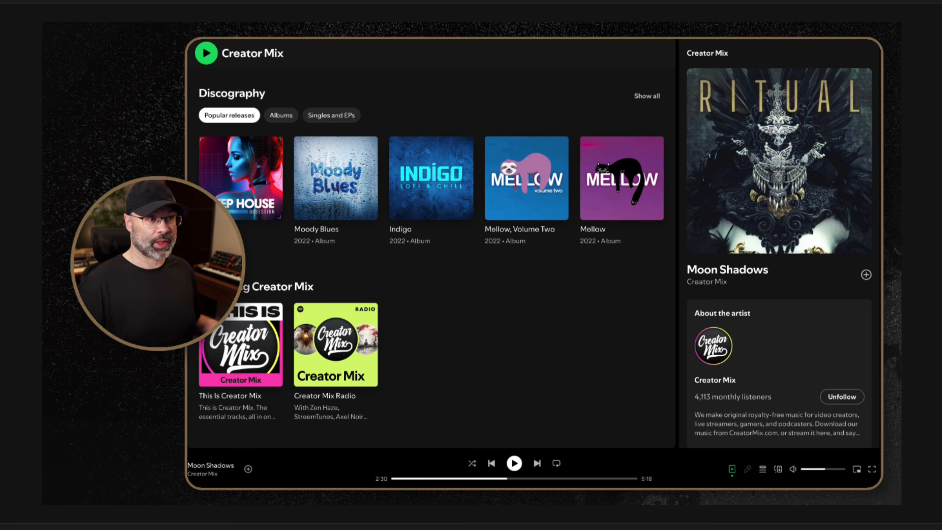
pyautogui.click(234, 301)
pyautogui.moveTo(244, 350)
pyautogui.mouseDown()
pyautogui.moveTo(357, 464)
pyautogui.moveTo(235, 341)
pyautogui.mouseUp()
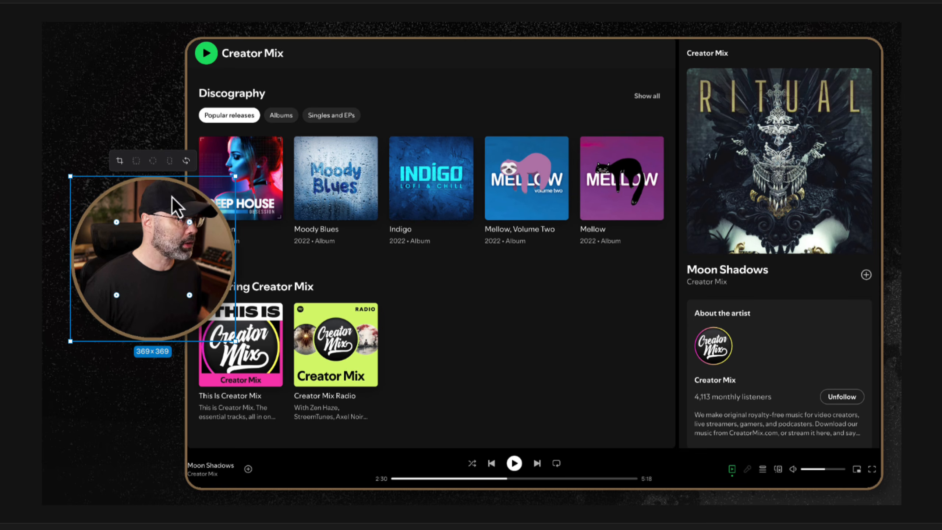
# Switch the camera layer to the vertical portrait crop, scale it to about 317 × 563 and move it right over the capture
pyautogui.click(173, 161)
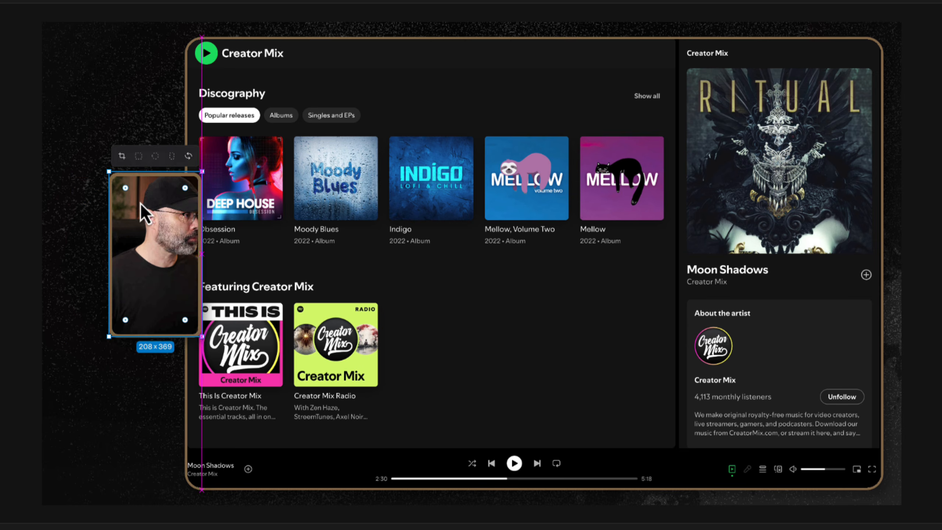
pyautogui.moveTo(162, 277); pyautogui.dragTo(250, 429)
pyautogui.moveTo(198, 286); pyautogui.dragTo(182, 281)
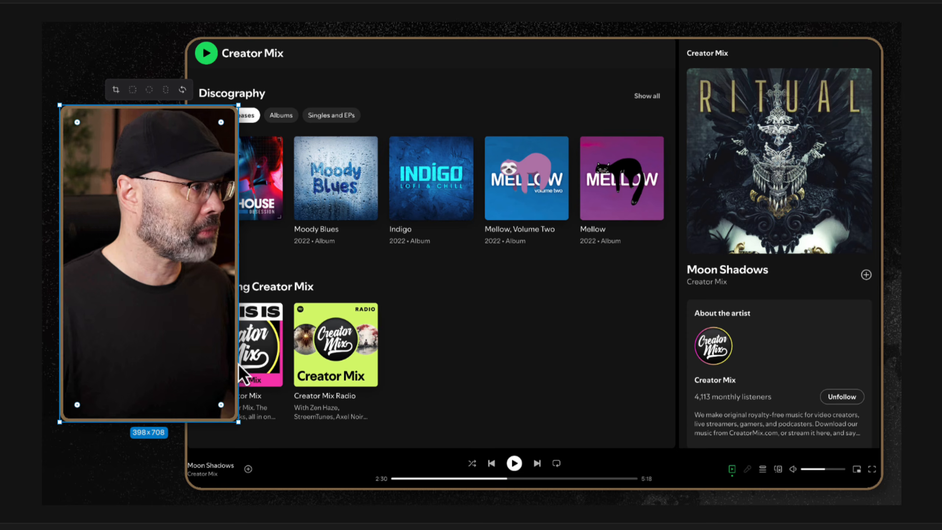
pyautogui.moveTo(237, 422); pyautogui.dragTo(201, 354)
pyautogui.moveTo(170, 266); pyautogui.dragTo(228, 284)
pyautogui.moveTo(169, 152); pyautogui.dragTo(298, 153)
# Widen the camera layer's crop on both sides to a nearly square frame of about 562 × 563
pyautogui.click(267, 114)
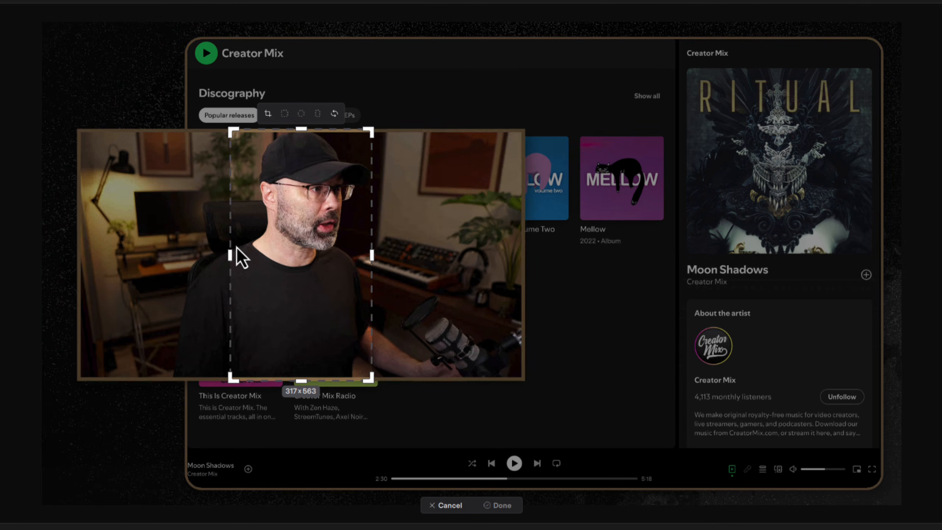
pyautogui.moveTo(230, 256); pyautogui.dragTo(155, 260)
pyautogui.moveTo(374, 259); pyautogui.dragTo(439, 256)
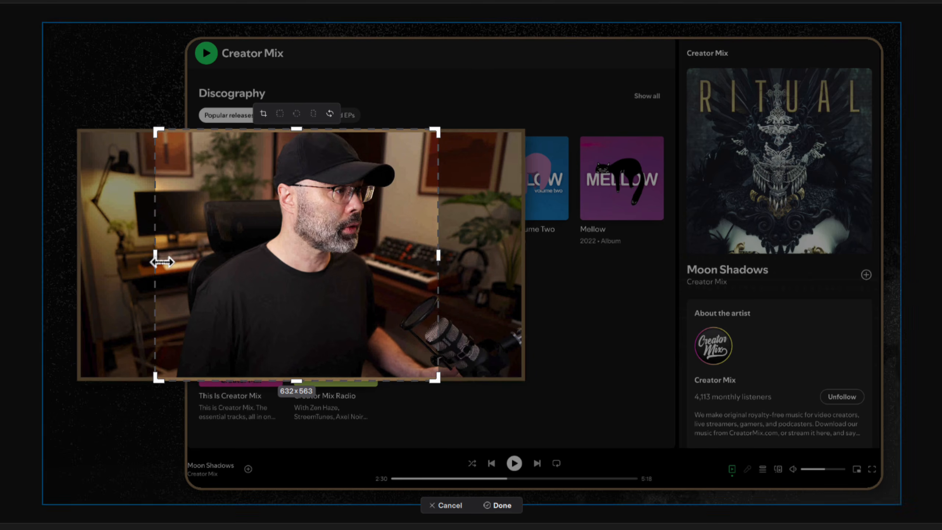
pyautogui.moveTo(155, 261); pyautogui.dragTo(193, 261)
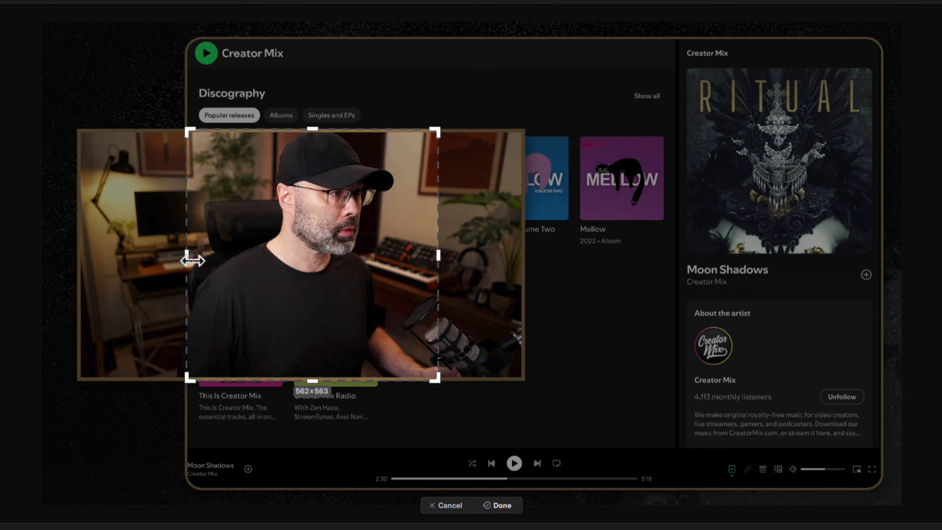
pyautogui.click(574, 190)
# Scale the camera layer down to about 373 × 373 and place it across the Spotify capture's left edge at about X 34, Y 353
pyautogui.moveTo(324, 220); pyautogui.dragTo(186, 215)
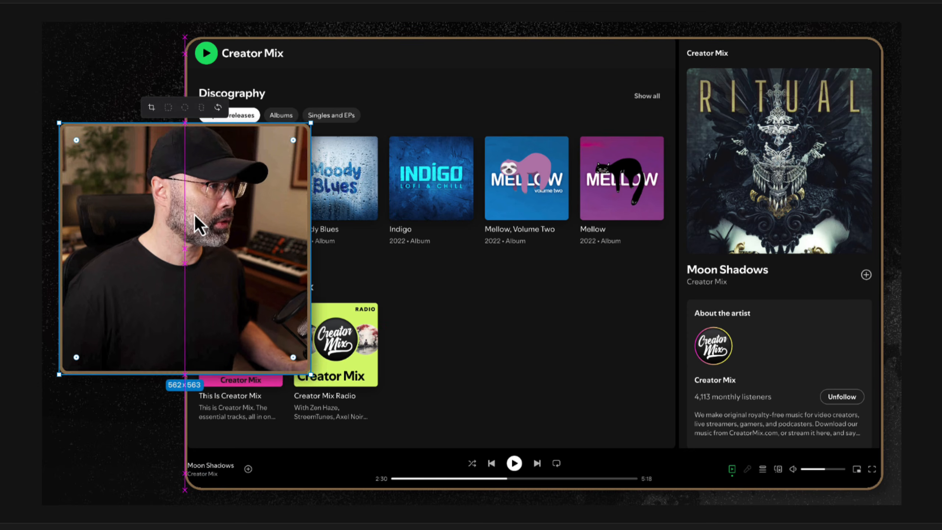
pyautogui.moveTo(308, 374); pyautogui.dragTo(195, 278)
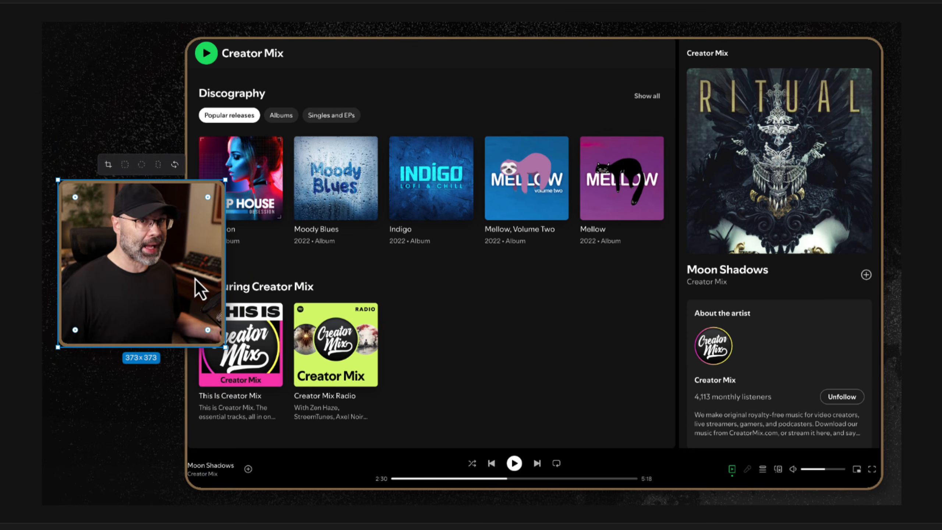
pyautogui.moveTo(178, 268); pyautogui.dragTo(178, 269)
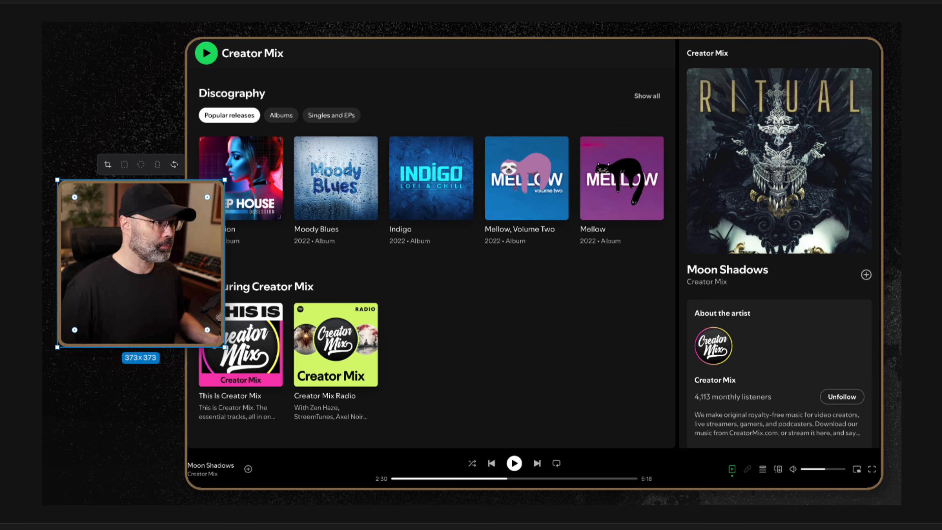
pyautogui.click(151, 403)
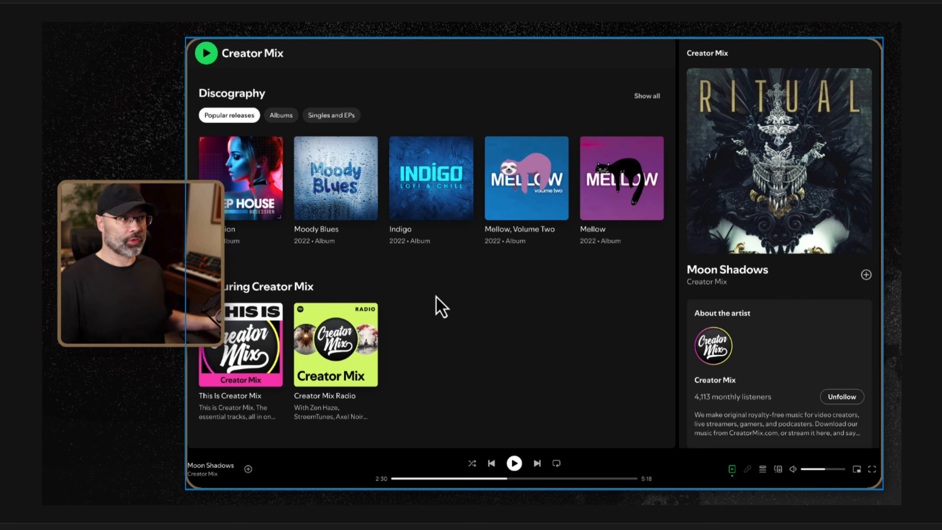
pyautogui.moveTo(153, 316); pyautogui.dragTo(162, 296)
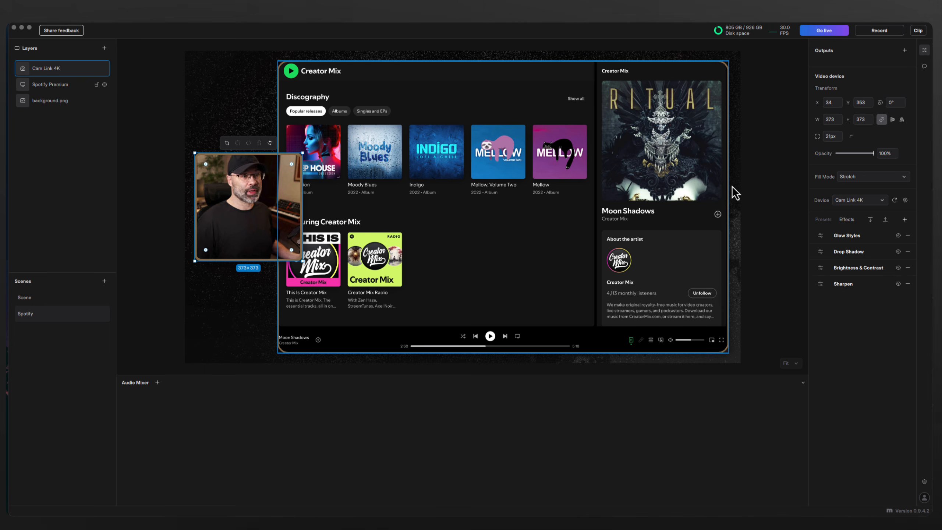
# Switch back and forth between the Scene and Spotify scenes to examine the transition between the two layouts
pyautogui.click(762, 177)
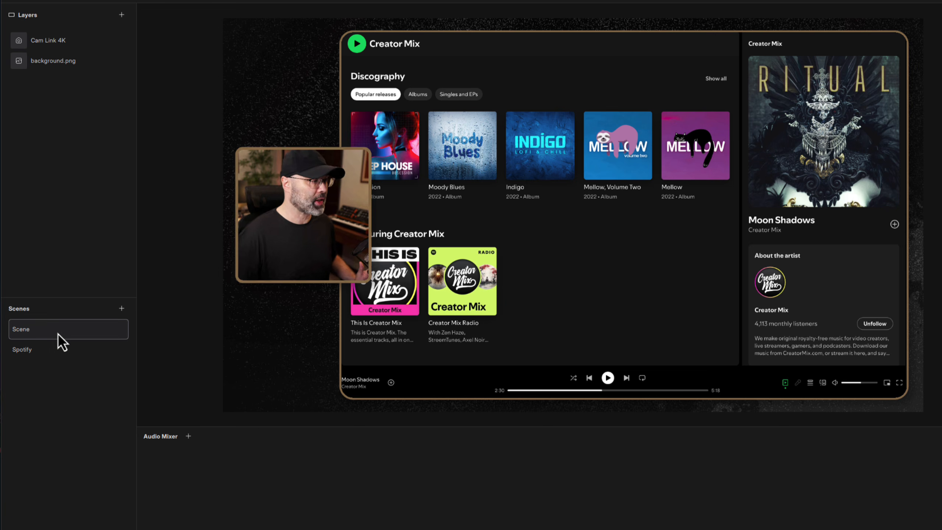
pyautogui.click(57, 333)
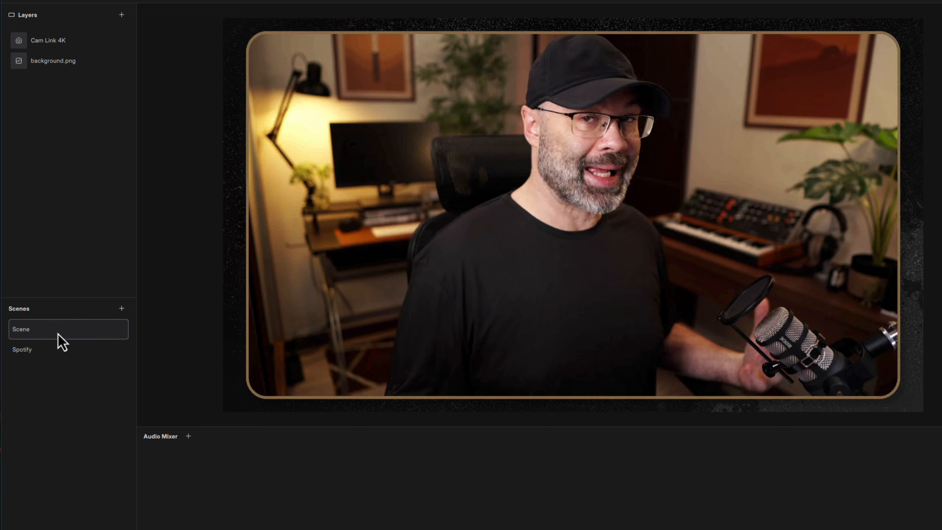
pyautogui.click(56, 347)
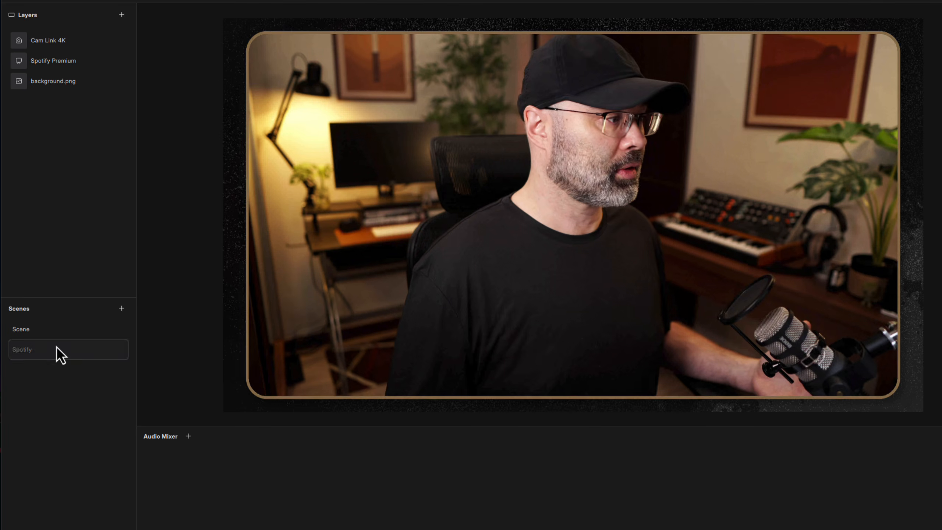
pyautogui.click(60, 335)
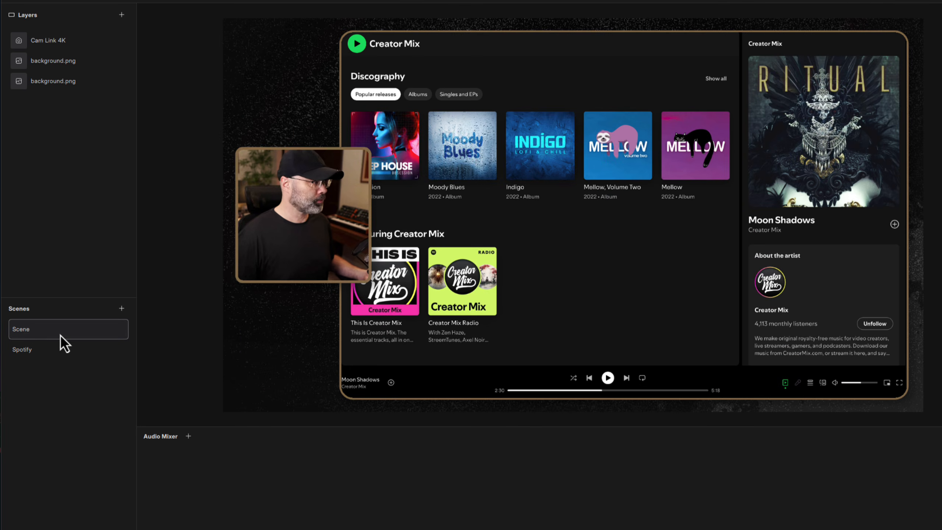
pyautogui.click(63, 347)
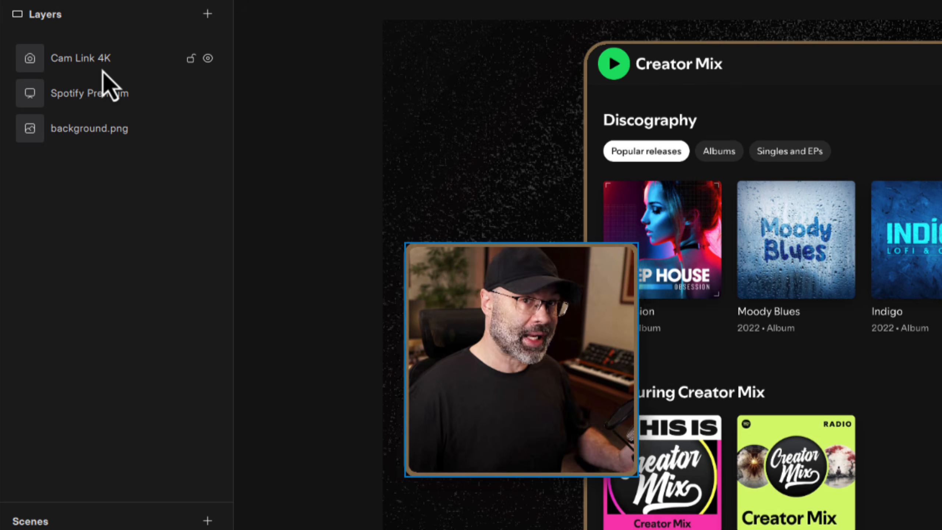
# Look over the options available for the Spotify scene's camera layer, and compare the Scene and Spotify scenes again
pyautogui.rightClick(103, 71)
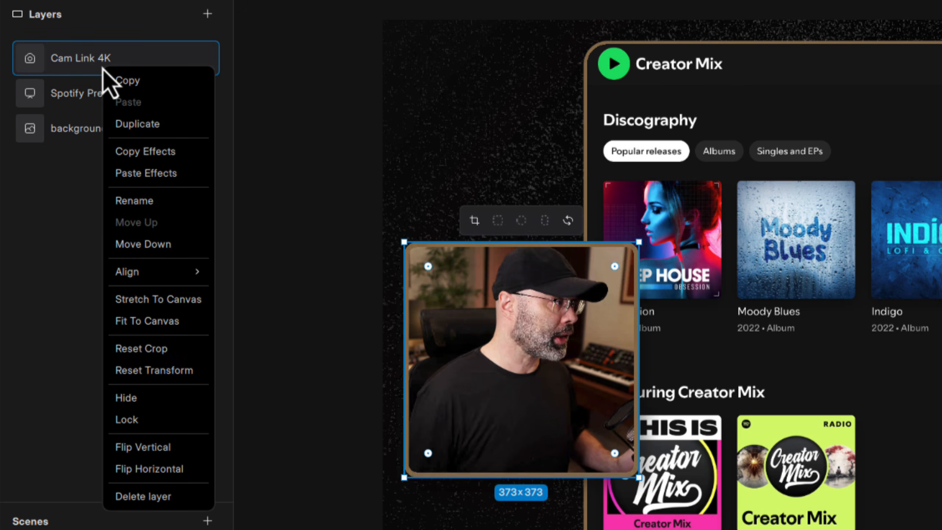
pyautogui.click(60, 228)
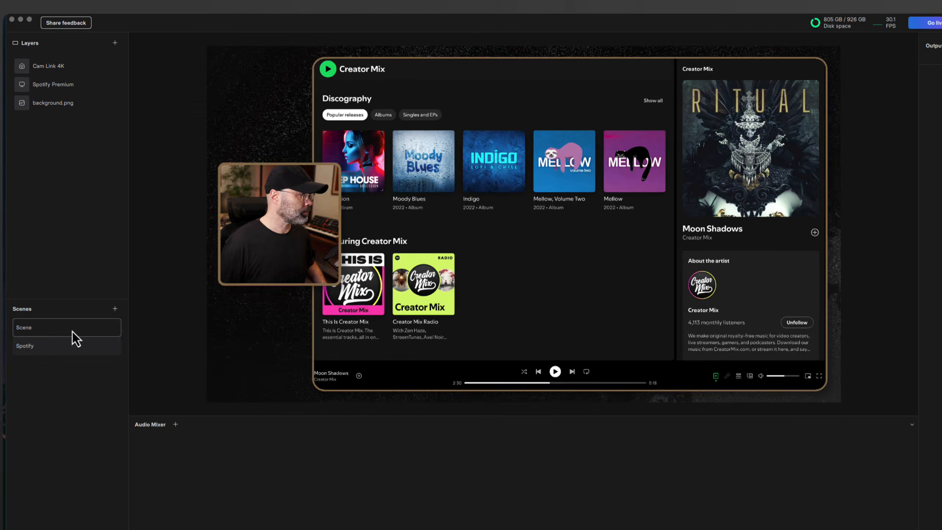
pyautogui.click(115, 519)
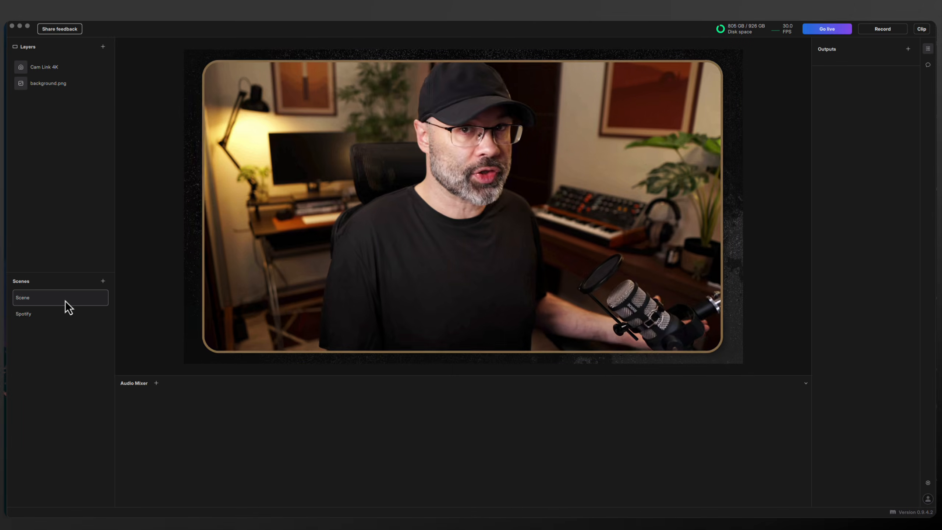
pyautogui.click(68, 317)
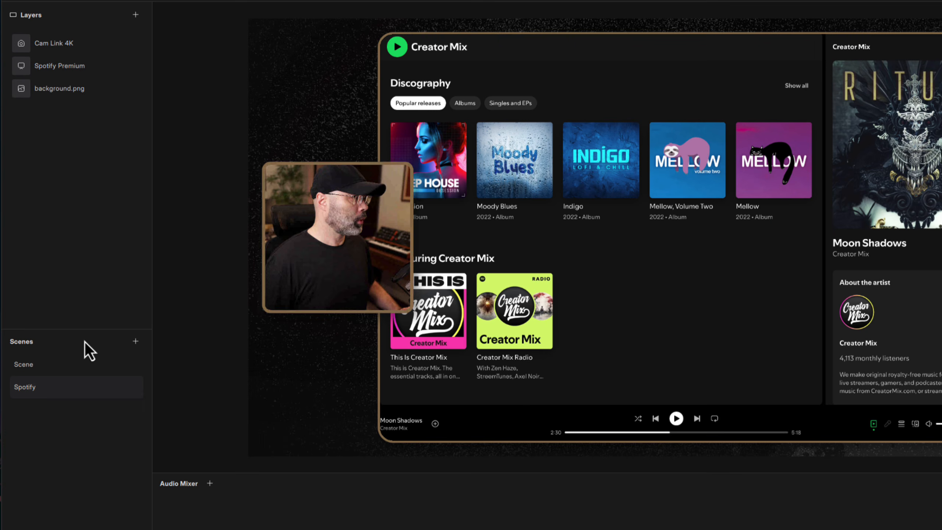
# Add a new scene, move it to the top of the scene list and rename it Starting
pyautogui.click(135, 344)
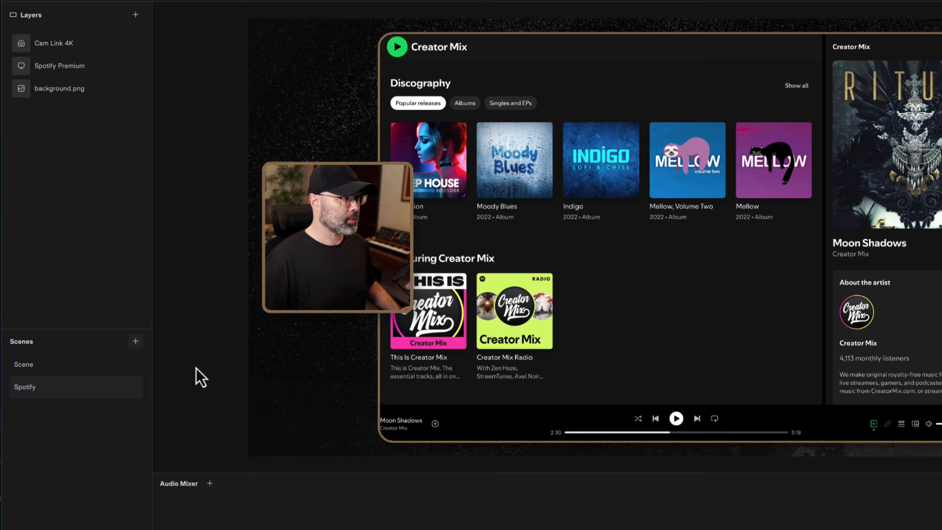
pyautogui.click(115, 409)
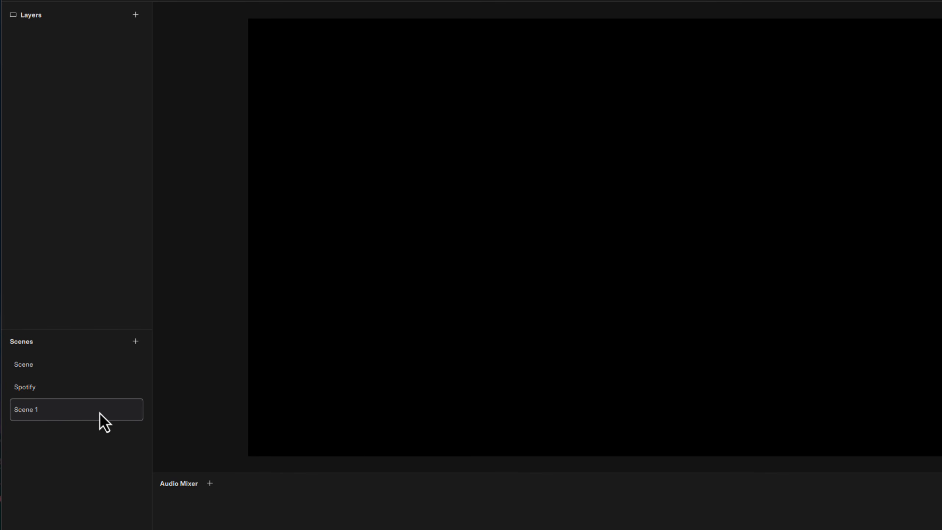
pyautogui.moveTo(78, 415); pyautogui.dragTo(72, 363)
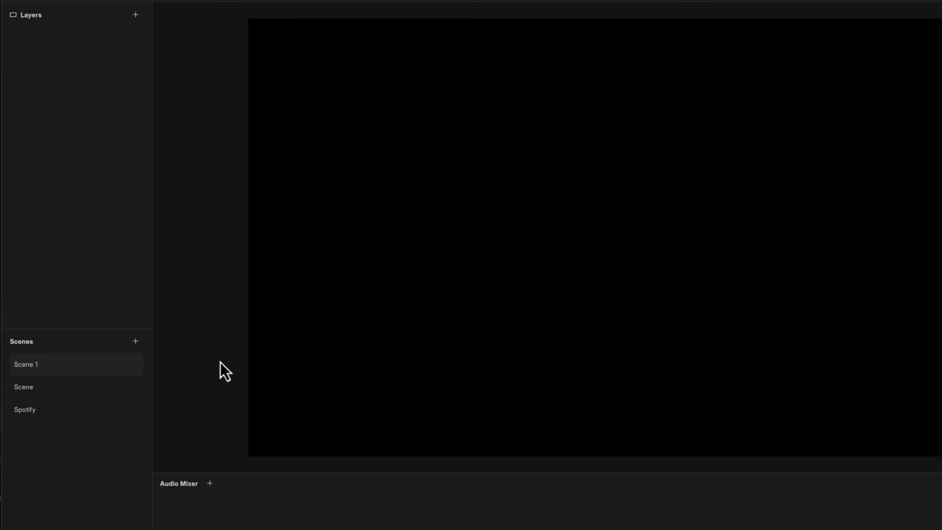
pyautogui.rightClick(80, 367)
pyautogui.click(90, 374)
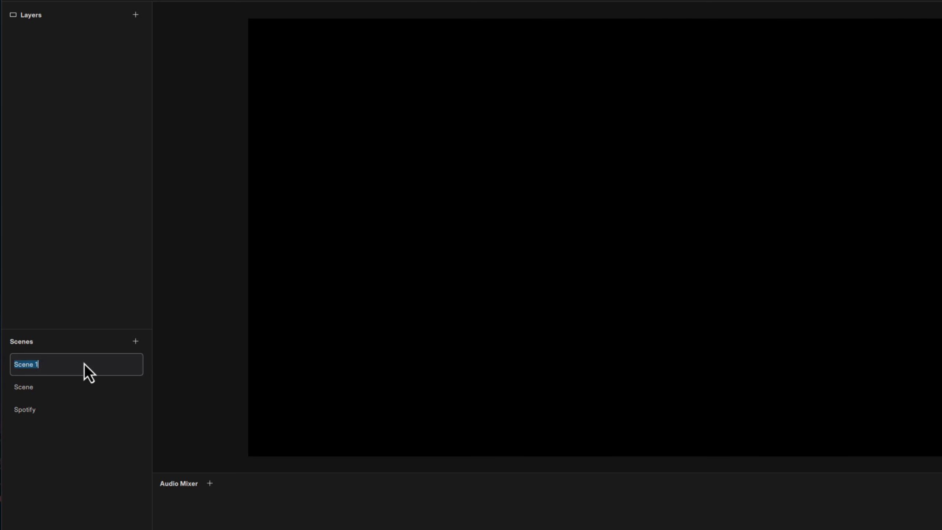
pyautogui.write('Starting')
pyautogui.press('Return')
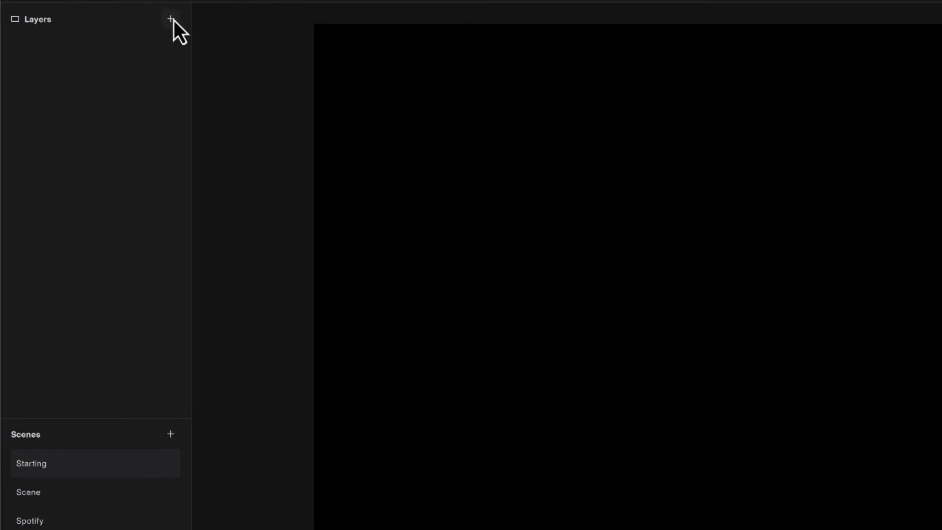
# Add the image starting_soon.png as a layer in the Starting scene
pyautogui.click(171, 20)
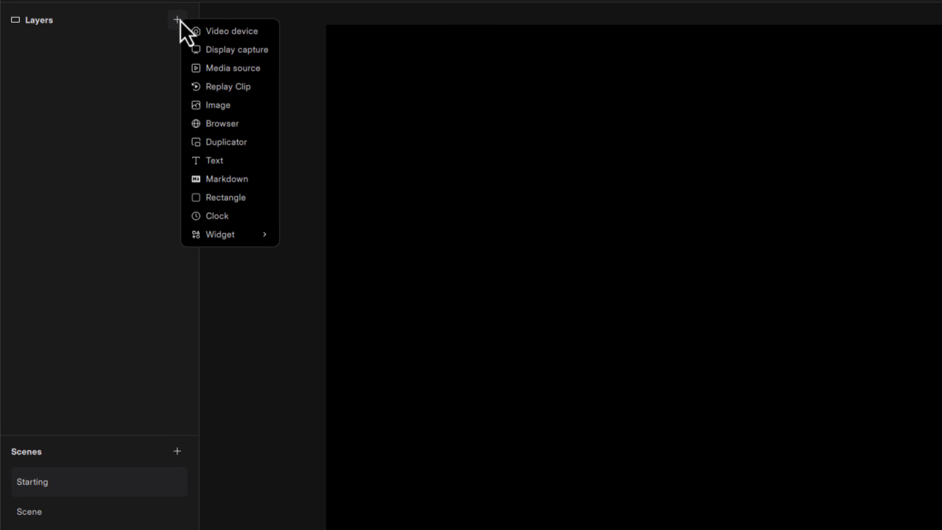
pyautogui.click(227, 105)
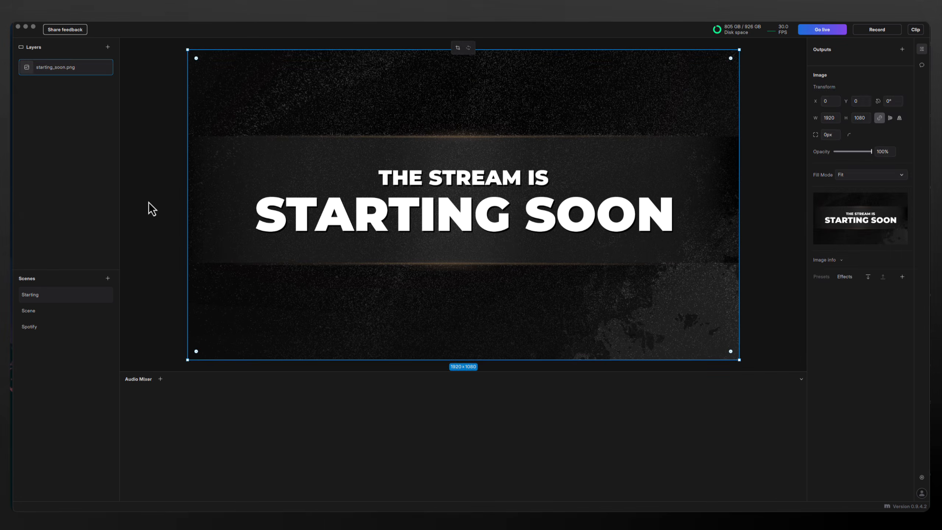
pyautogui.click(254, 309)
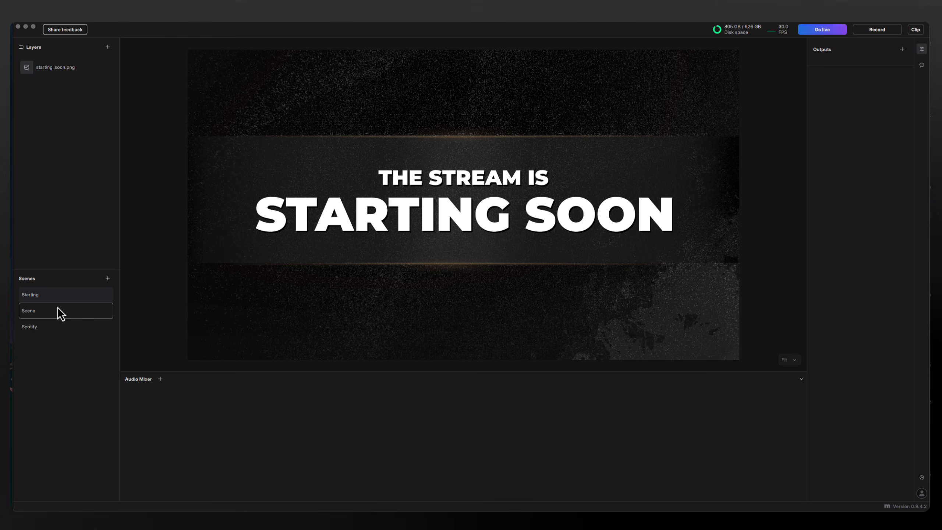
# Duplicate the Spotify scene and rename the copy Marketing
pyautogui.click(55, 315)
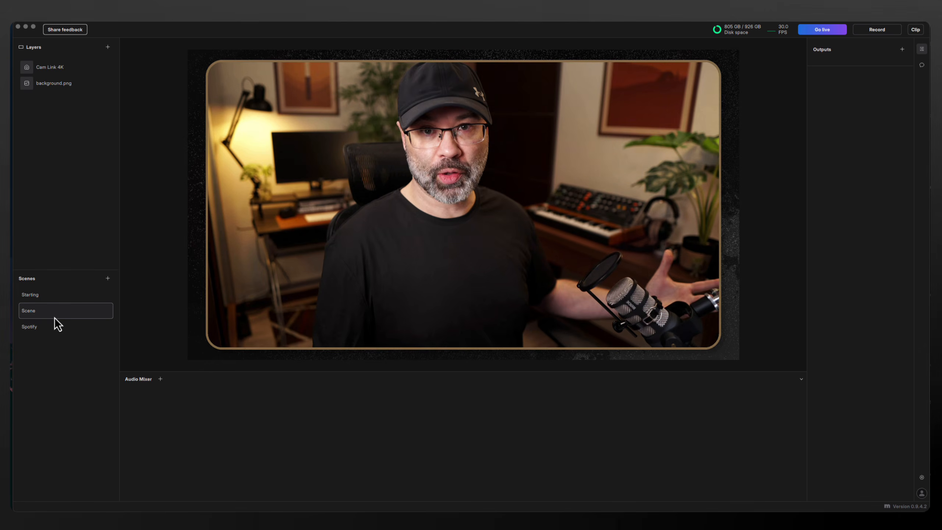
pyautogui.click(58, 329)
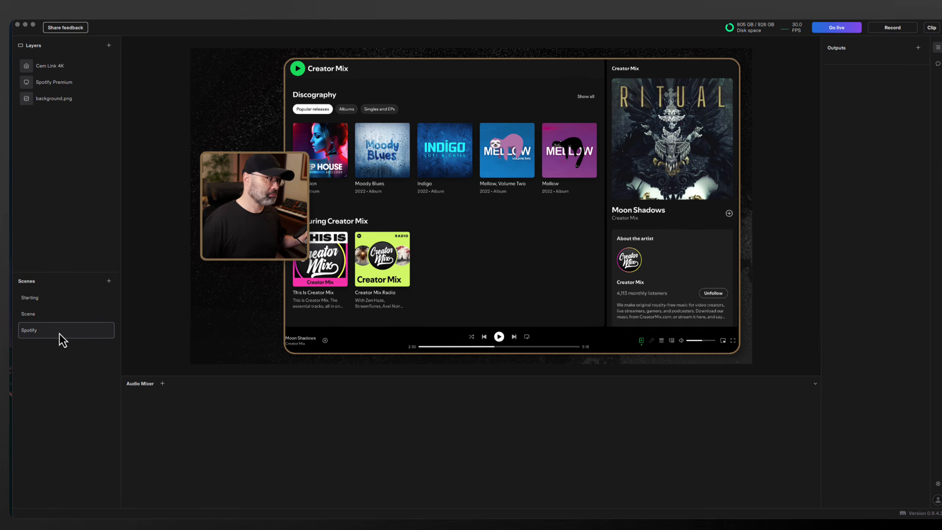
pyautogui.rightClick(58, 330)
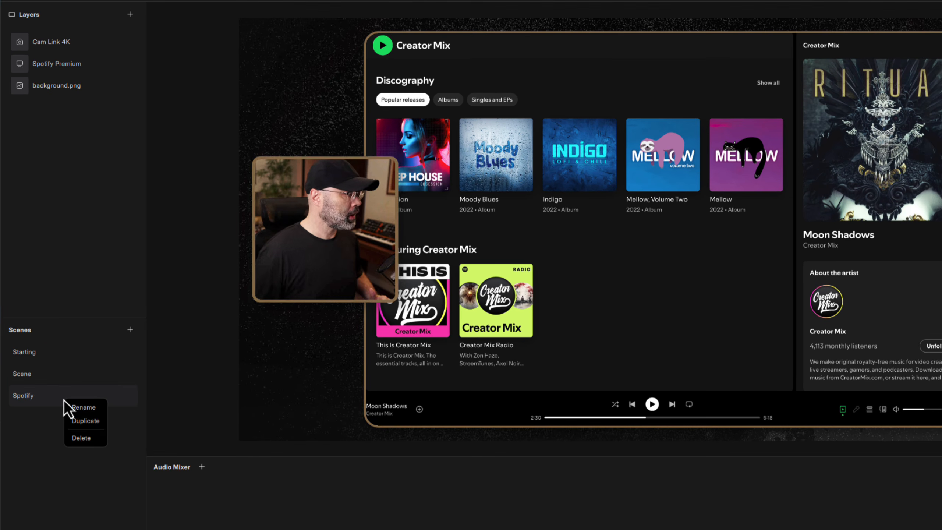
pyautogui.click(79, 422)
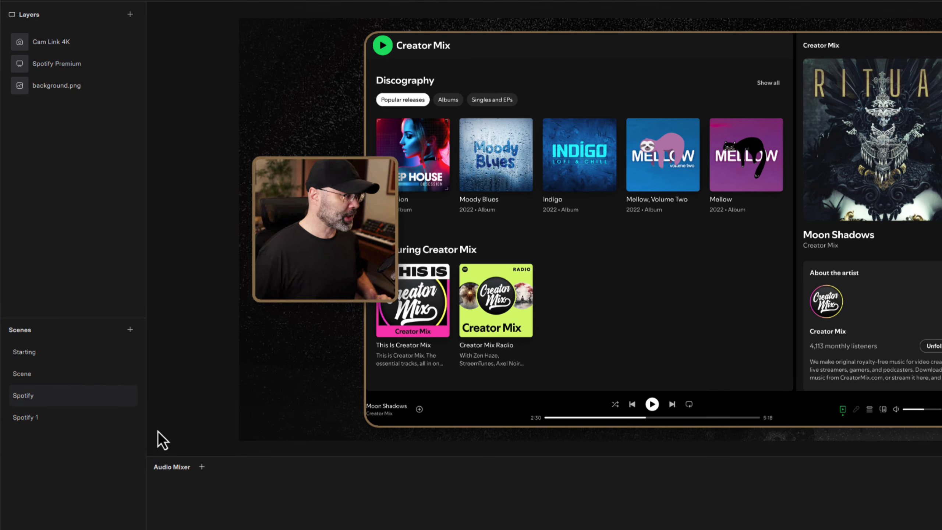
pyautogui.click(66, 419)
pyautogui.rightClick(49, 421)
pyautogui.click(59, 431)
pyautogui.write('Ma')
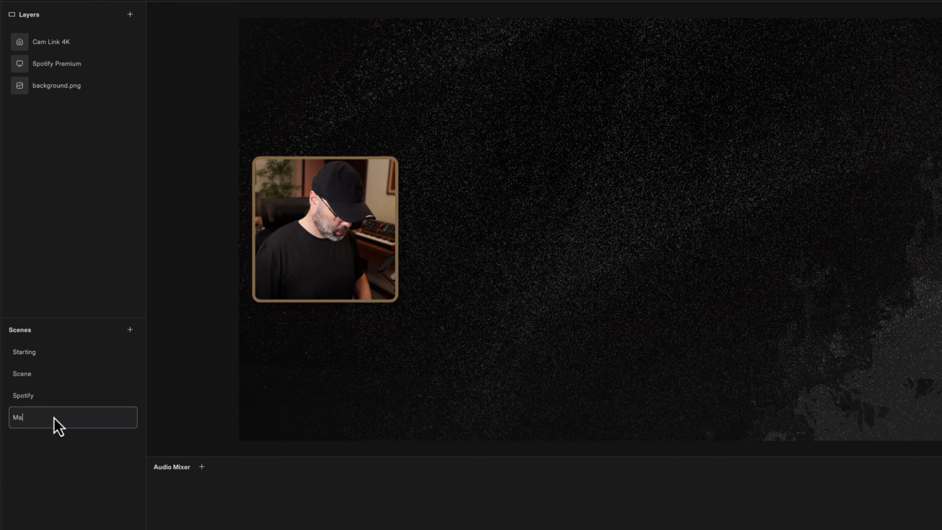
pyautogui.write('rketing')
pyautogui.press('Return')
# Delete the Spotify Premium capture layer from the Marketing scene
pyautogui.click(68, 67)
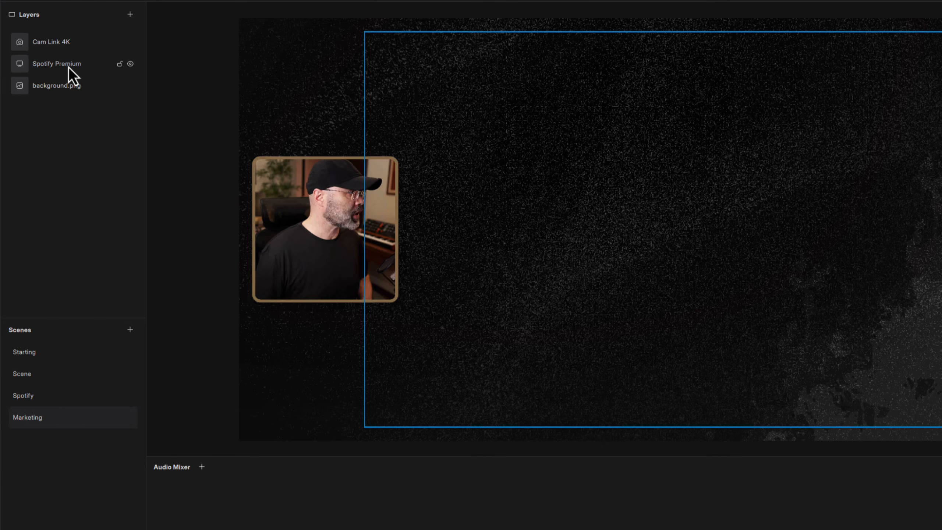
pyautogui.rightClick(68, 67)
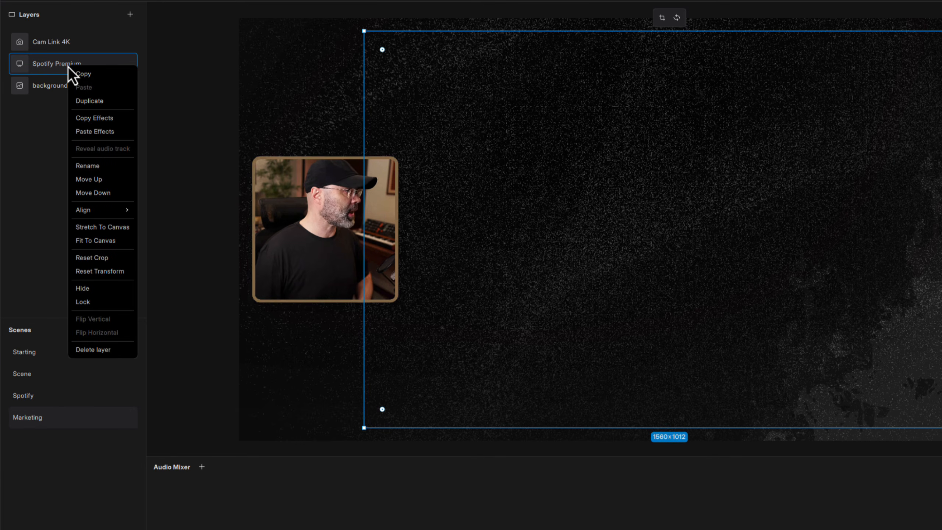
pyautogui.click(95, 350)
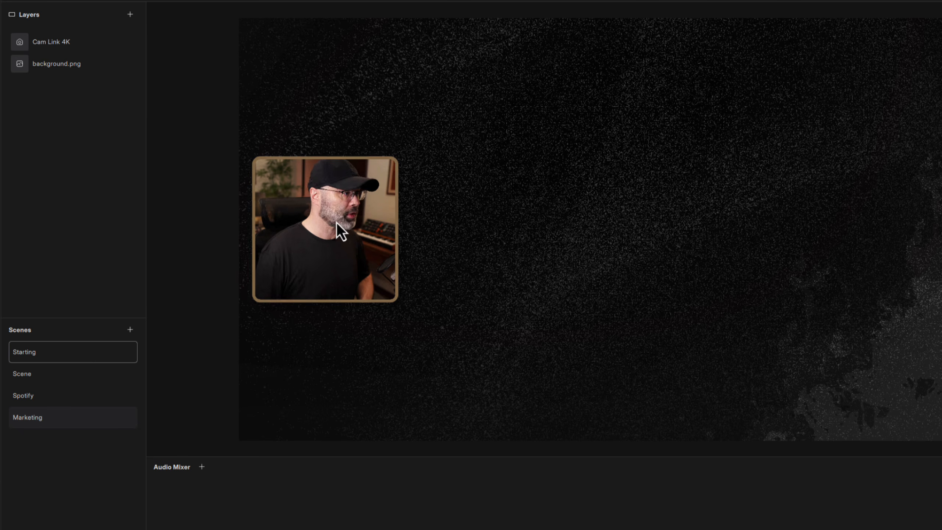
# Add the image marketing.png to the Marketing scene and place its layer between the camera and background layers
pyautogui.click(130, 14)
pyautogui.click(166, 82)
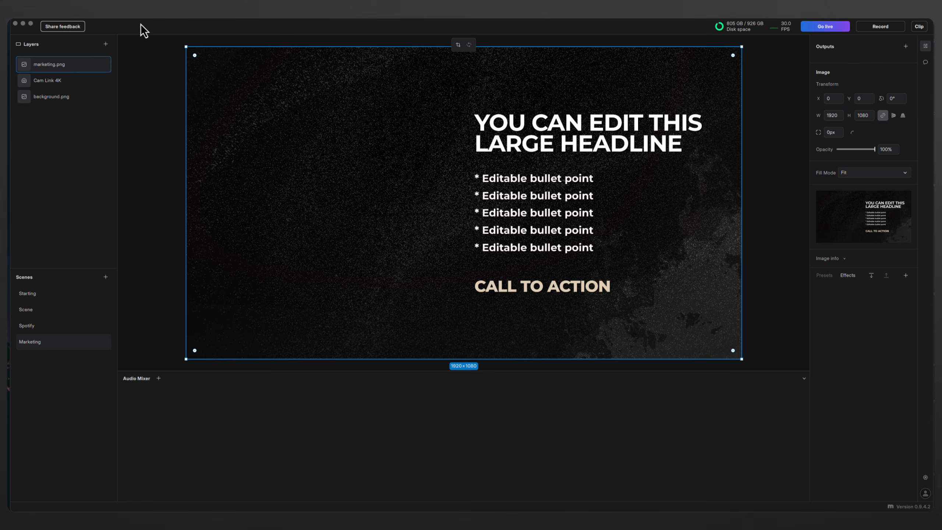
pyautogui.moveTo(68, 65); pyautogui.dragTo(69, 93)
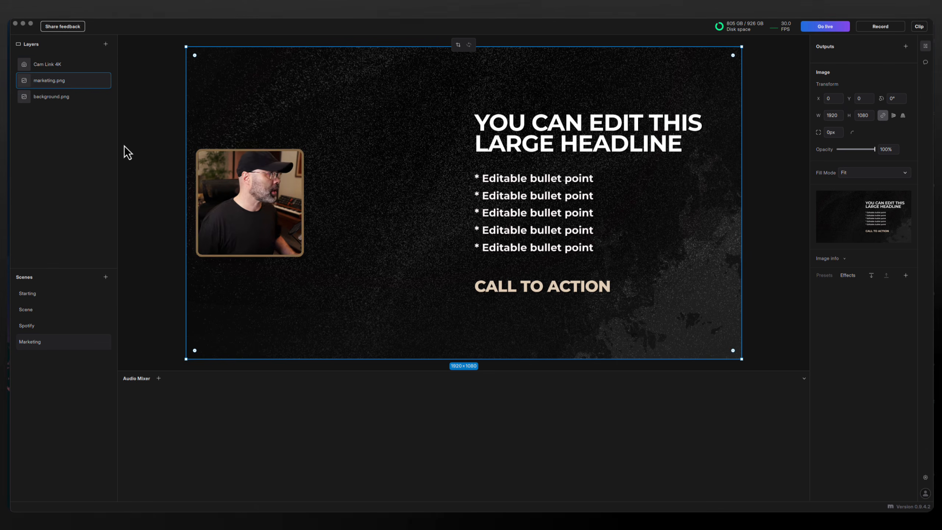
# Move the camera layer to the canvas's upper-left corner and enlarge it to about 974 × 975
pyautogui.moveTo(252, 188); pyautogui.dragTo(255, 104)
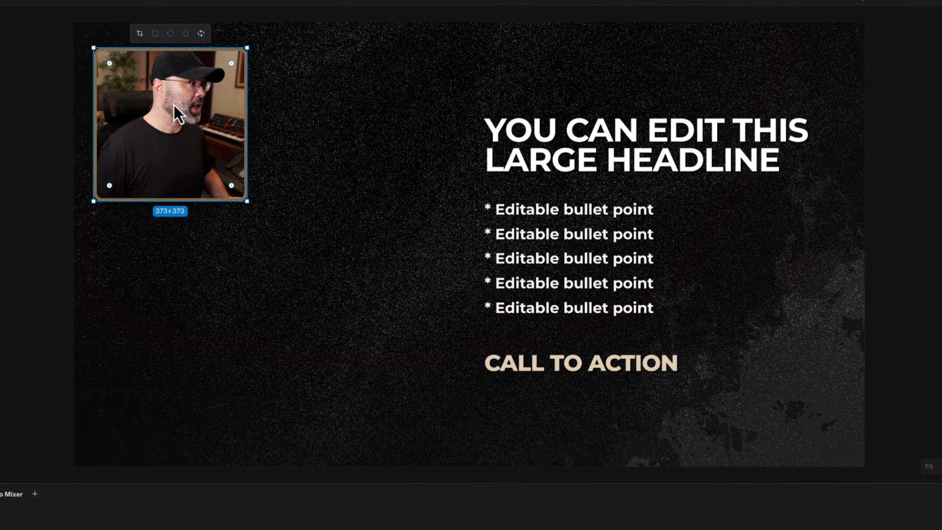
pyautogui.moveTo(246, 201); pyautogui.dragTo(493, 442)
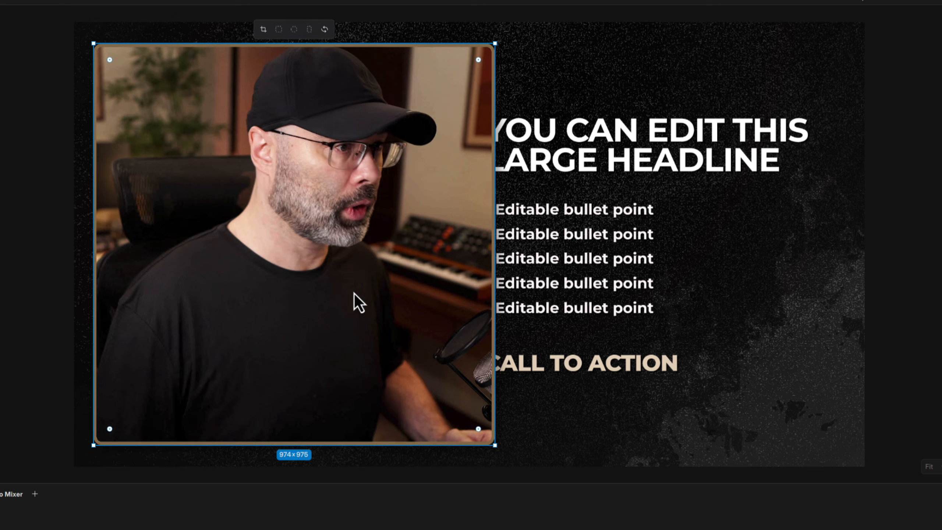
# Crop the camera layer's width to a frame of about 814 × 975 and position it clear of the headline text
pyautogui.click(263, 30)
pyautogui.moveTo(483, 243); pyautogui.dragTo(429, 243)
pyautogui.moveTo(301, 226)
pyautogui.mouseDown()
pyautogui.moveTo(322, 226)
pyautogui.moveTo(312, 227)
pyautogui.mouseUp()
pyautogui.click(758, 210)
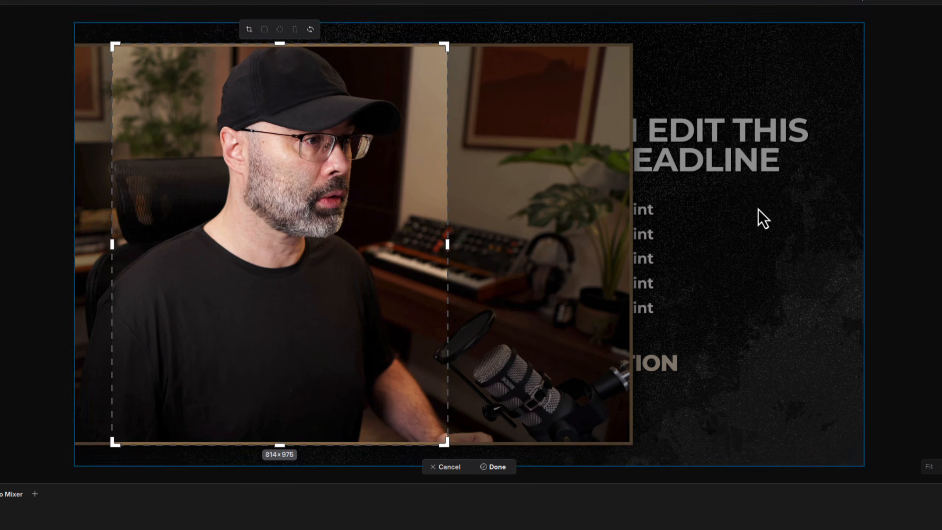
pyautogui.moveTo(377, 225)
pyautogui.mouseDown()
pyautogui.moveTo(365, 225)
pyautogui.moveTo(377, 227)
pyautogui.mouseUp()
pyautogui.moveTo(321, 214); pyautogui.dragTo(304, 215)
pyautogui.click(668, 147)
pyautogui.click(879, 129)
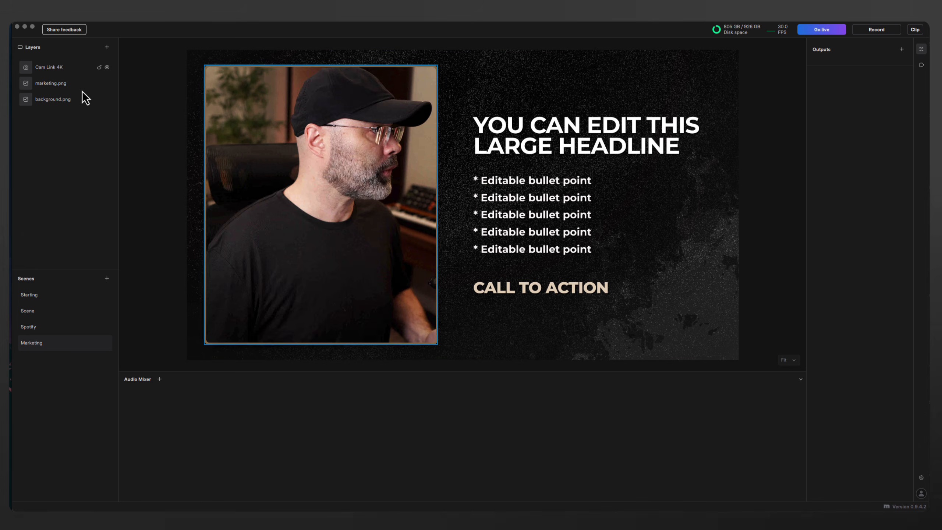
# Hide the marketing.png layer, and add a text layer beside the camera frame at about X 1064, Y 210
pyautogui.click(106, 83)
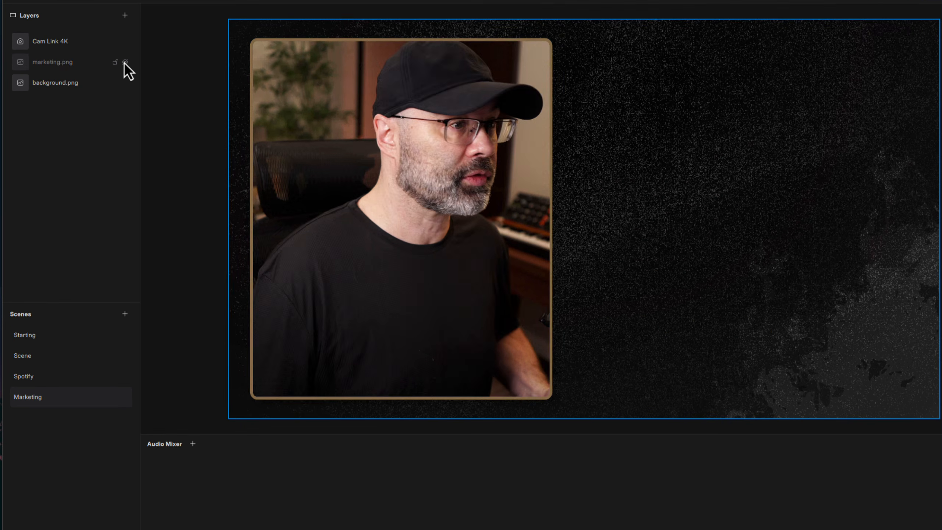
pyautogui.click(125, 15)
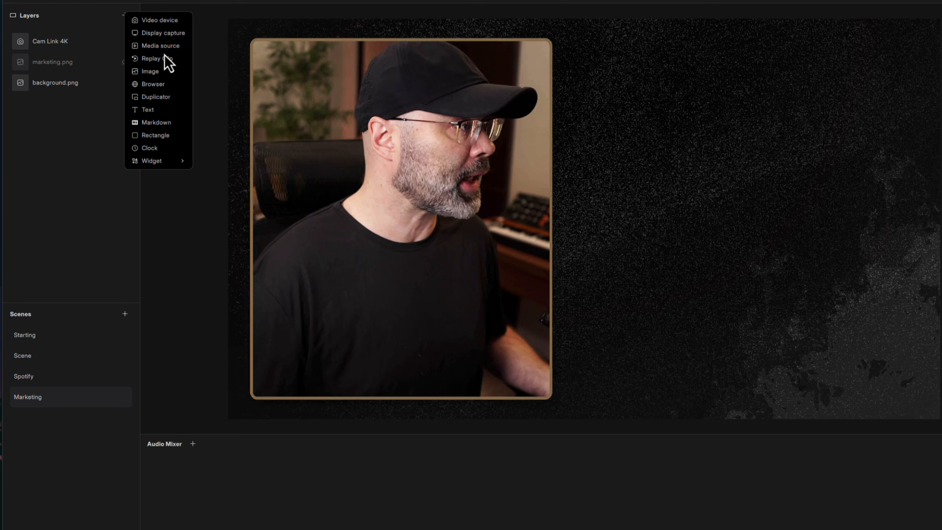
pyautogui.click(152, 109)
pyautogui.moveTo(227, 40); pyautogui.dragTo(739, 118)
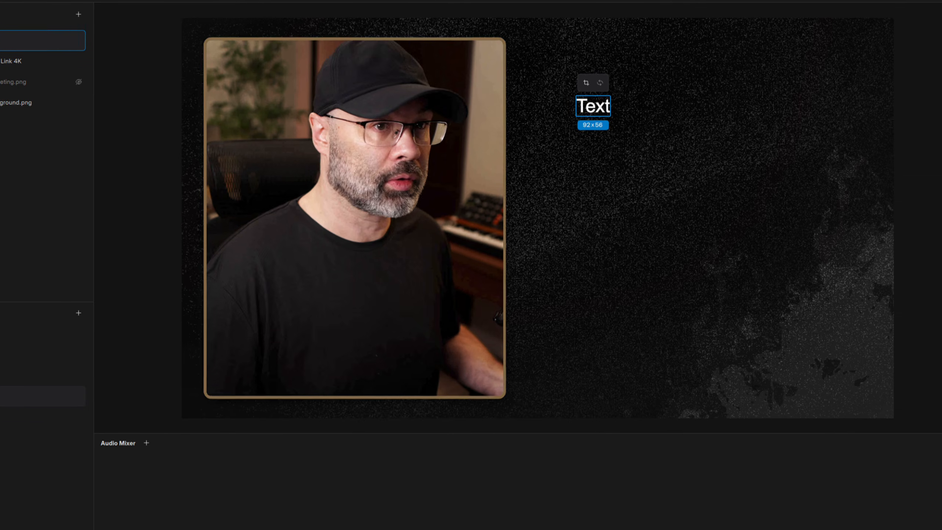
# Replace the new text layer's content with "Marketing text"
pyautogui.click(854, 281)
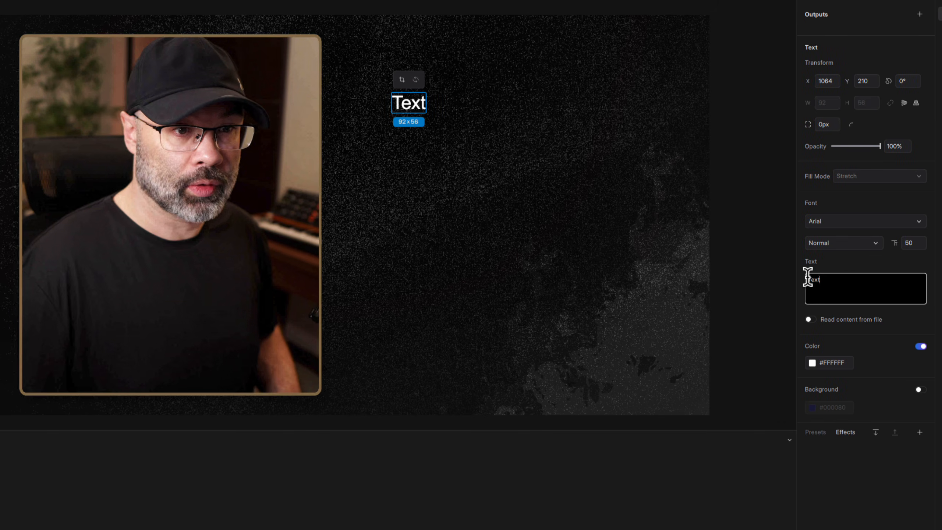
pyautogui.doubleClick(808, 279)
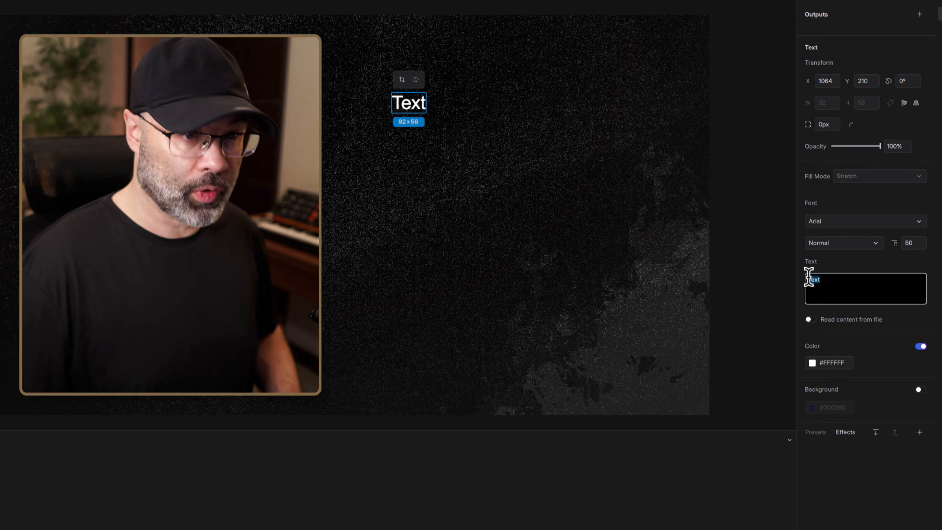
pyautogui.write('Marketing text')
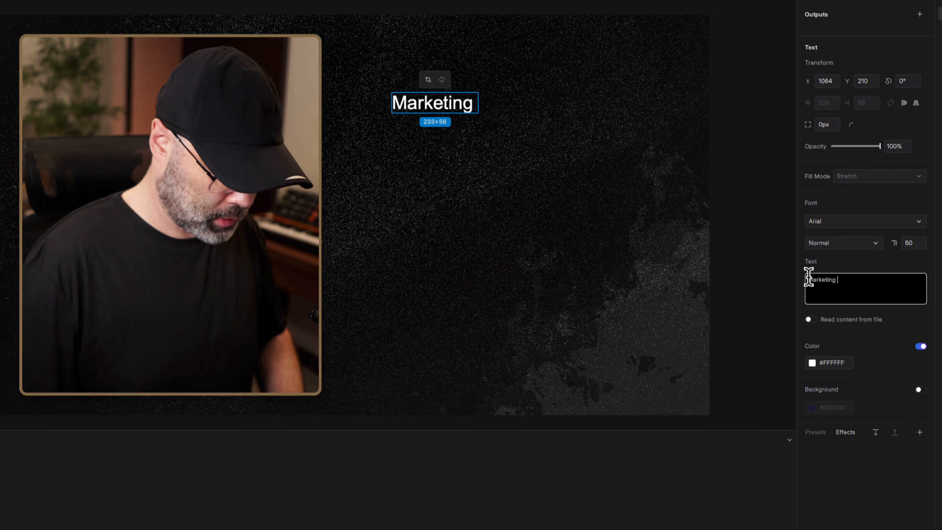
# Set the headline to Montserrat Bold at size 103 and move it to about X 1001, Y 180 beside the camera frame
pyautogui.click(913, 222)
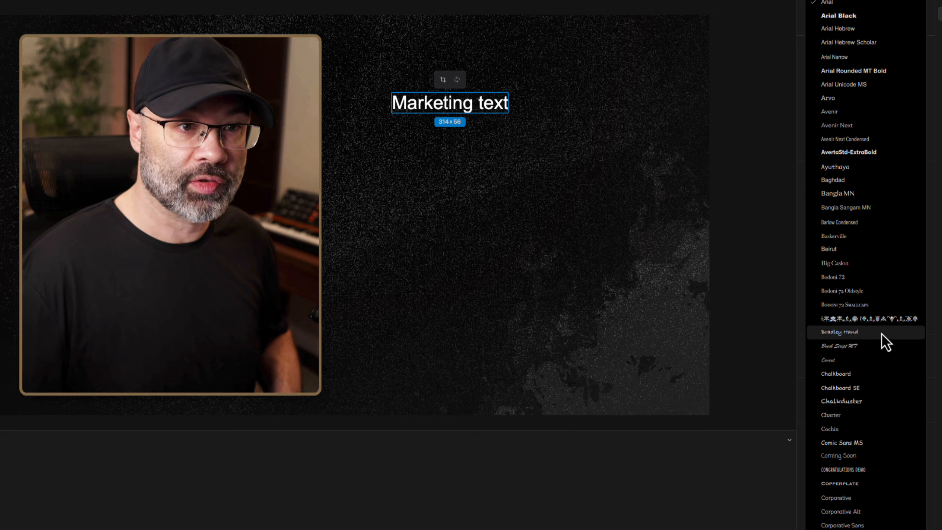
pyautogui.scroll(-5, 881, 334)
pyautogui.scroll(-13, 872, 345)
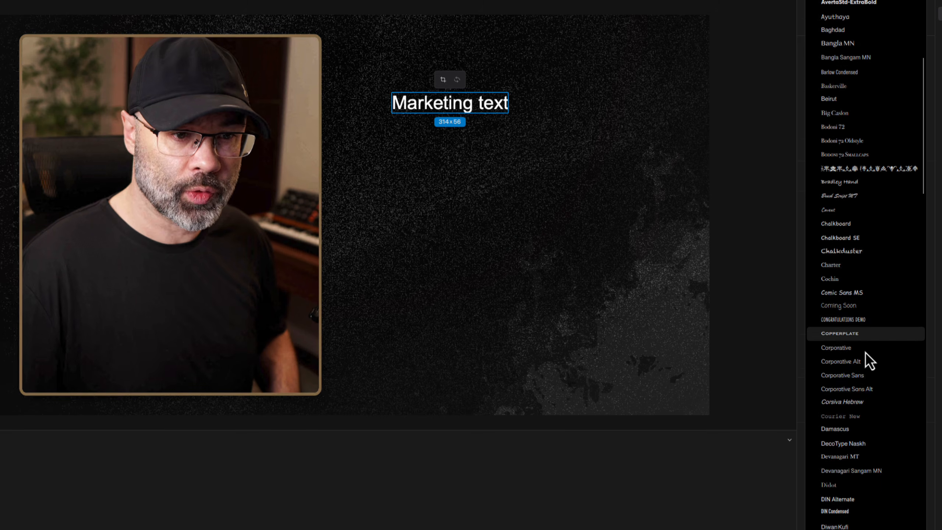
pyautogui.scroll(-20, 856, 415)
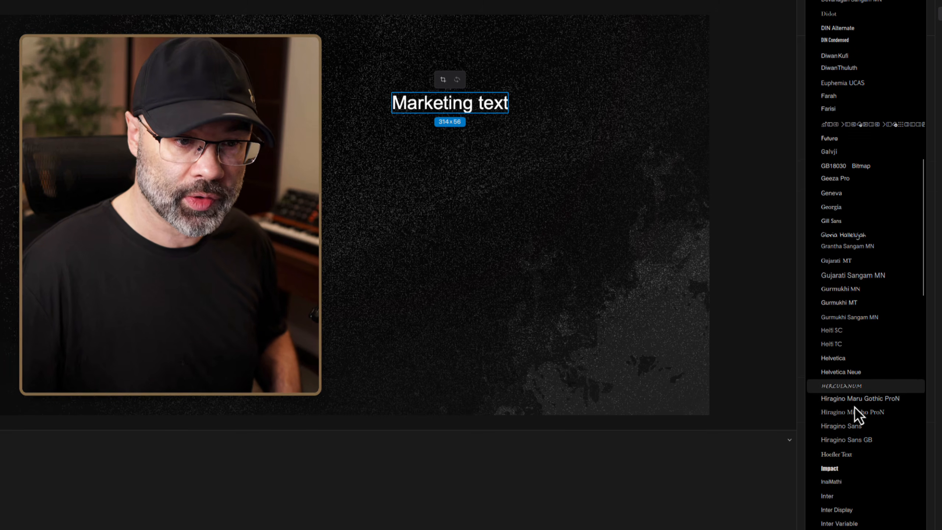
pyautogui.click(844, 449)
pyautogui.click(851, 244)
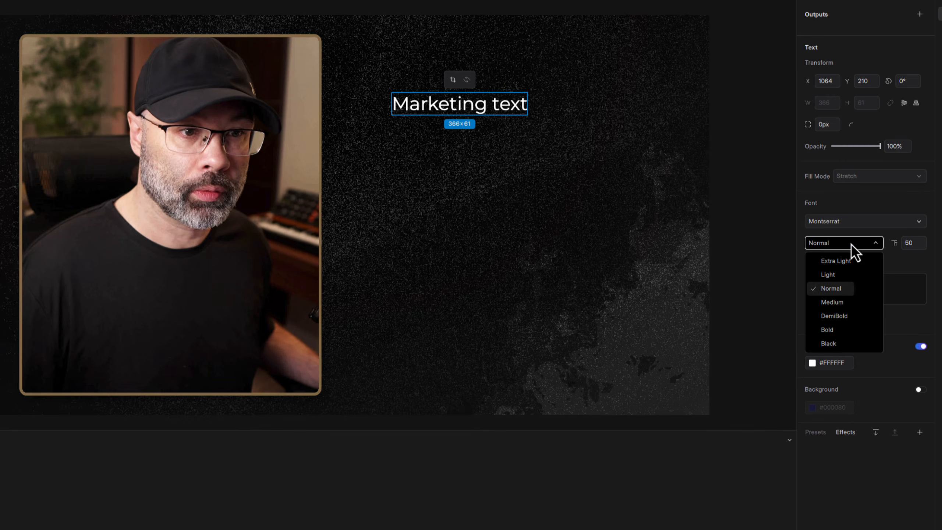
pyautogui.click(832, 331)
pyautogui.moveTo(909, 243); pyautogui.dragTo(933, 239)
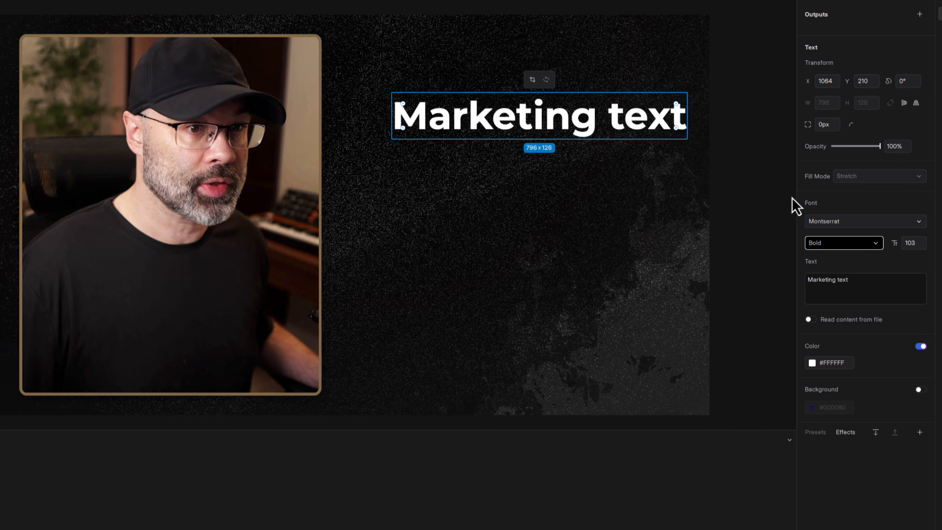
pyautogui.moveTo(542, 95)
pyautogui.mouseDown()
pyautogui.moveTo(543, 109)
pyautogui.moveTo(526, 108)
pyautogui.moveTo(534, 119)
pyautogui.moveTo(531, 107)
pyautogui.mouseUp()
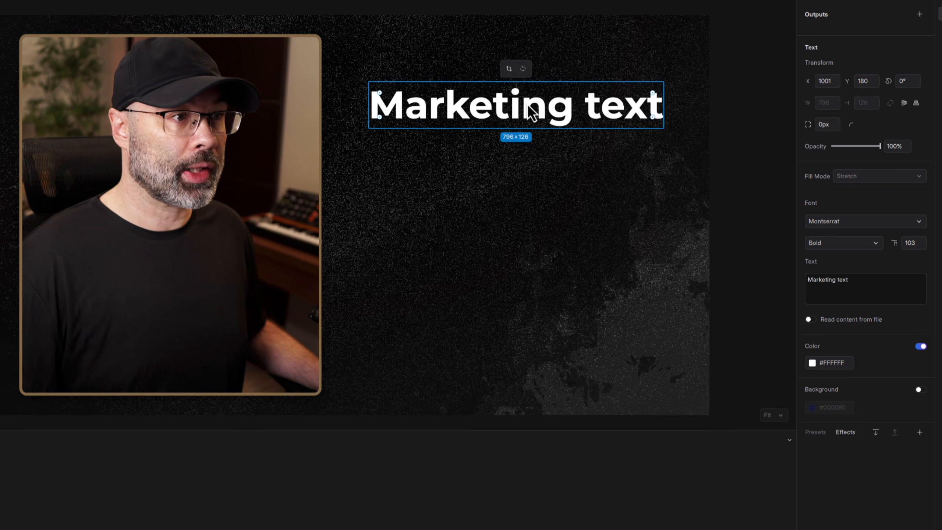
pyautogui.click(744, 154)
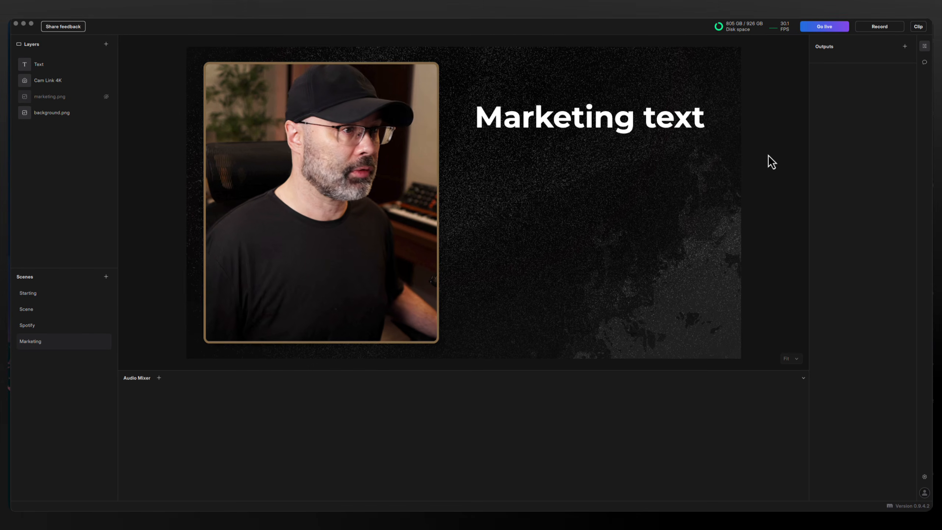
# Switch back and forth between Scene, Spotify and Marketing to review how the scenes change into one another
pyautogui.click(57, 308)
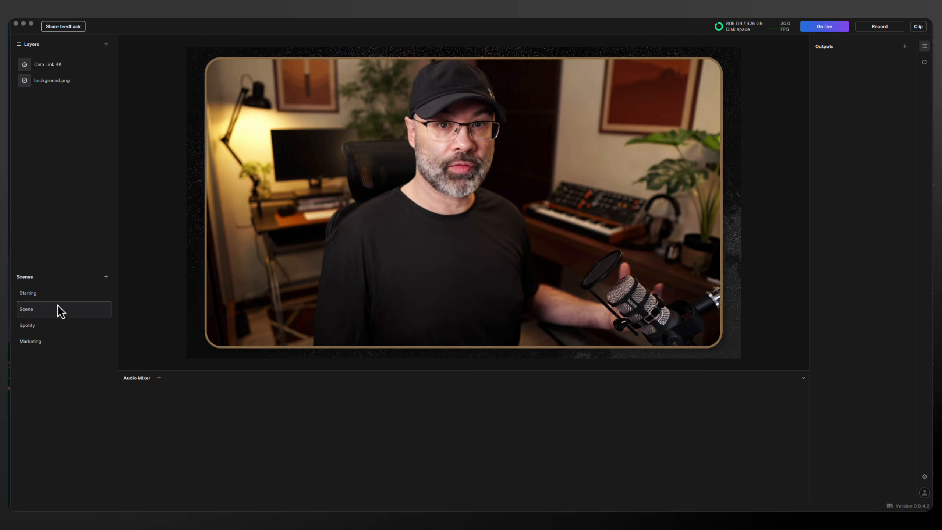
pyautogui.click(54, 326)
pyautogui.click(51, 342)
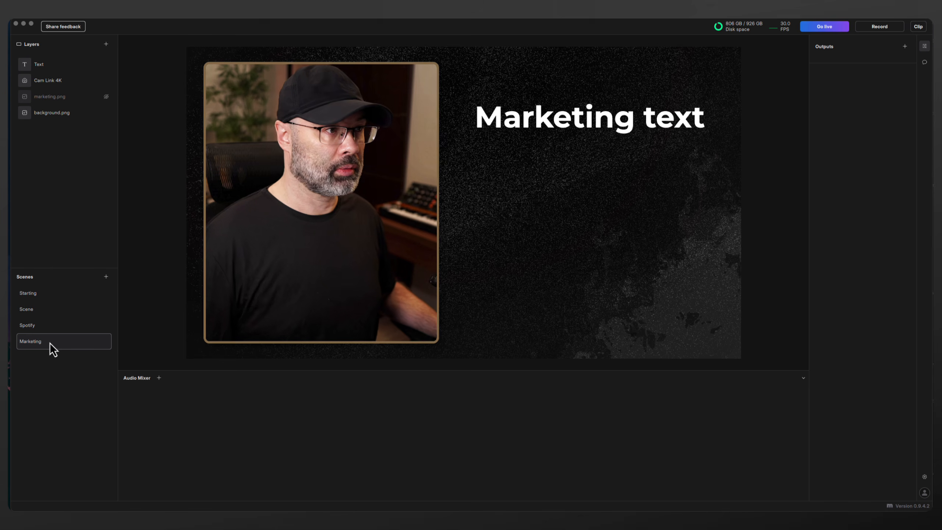
pyautogui.click(56, 308)
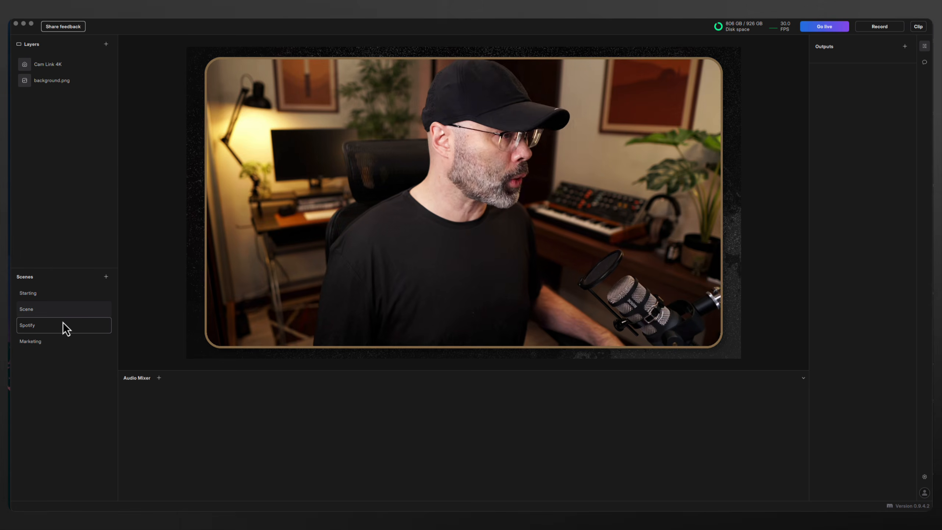
pyautogui.click(64, 326)
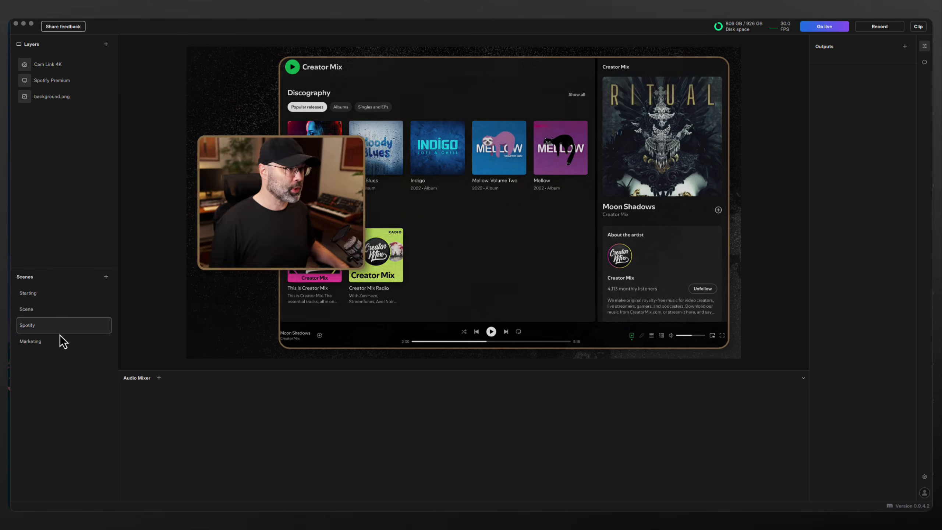
pyautogui.click(64, 339)
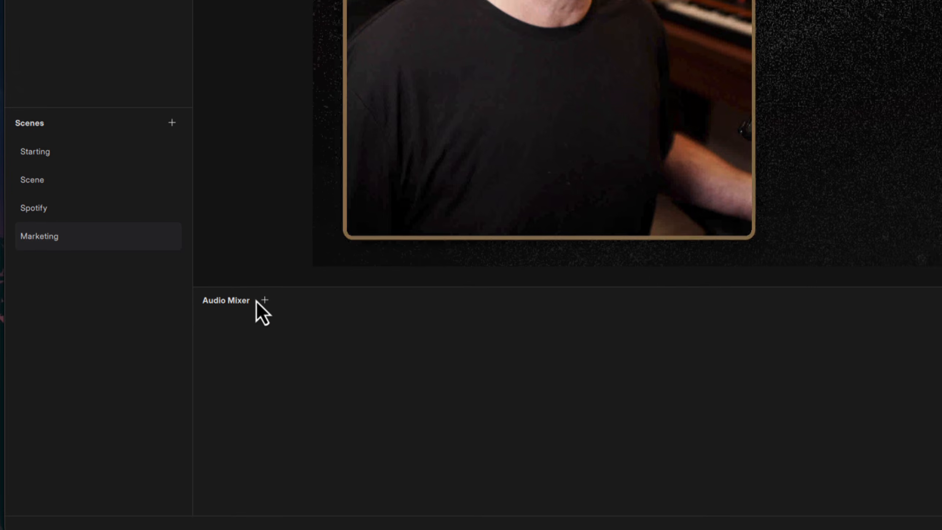
# Add an audio mixer track with the Audient iD4 (2708:0009) as its source, and leave it muted after testing the mute
pyautogui.click(265, 300)
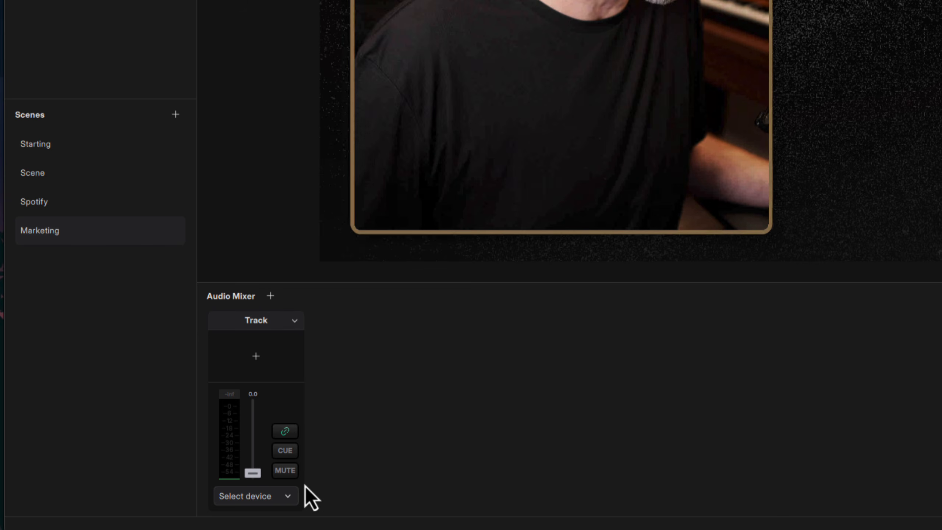
pyautogui.click(285, 497)
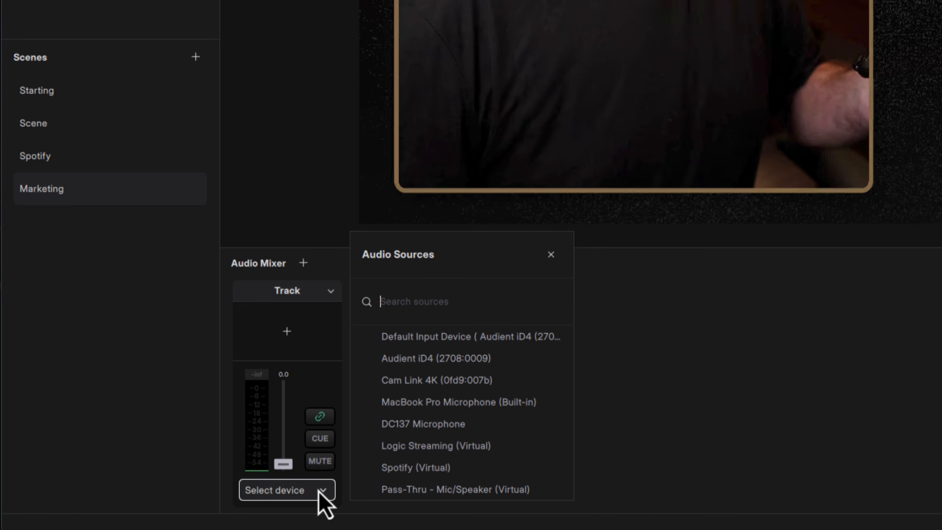
pyautogui.click(482, 360)
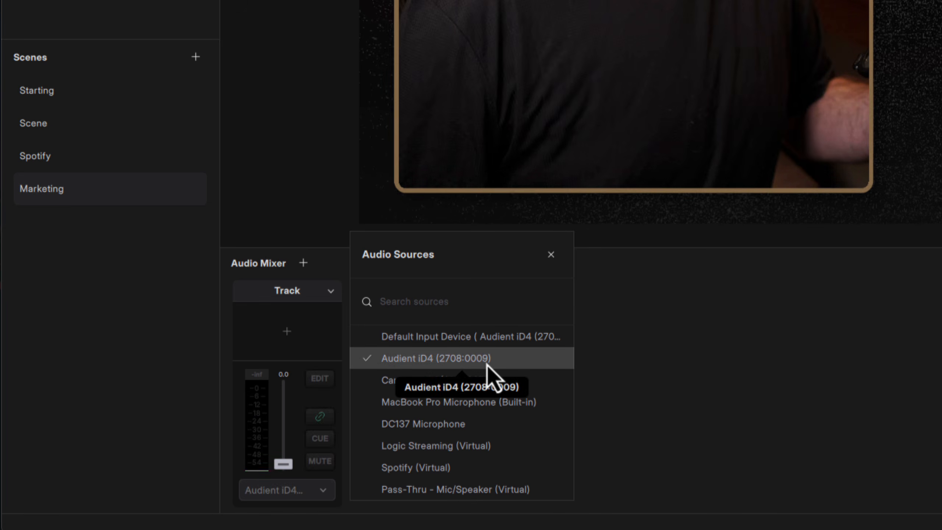
pyautogui.click(814, 372)
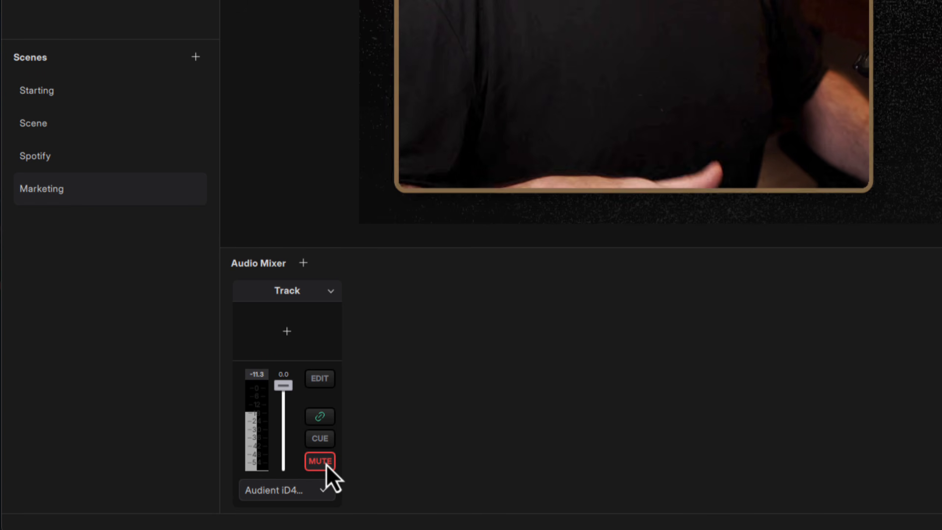
pyautogui.click(326, 462)
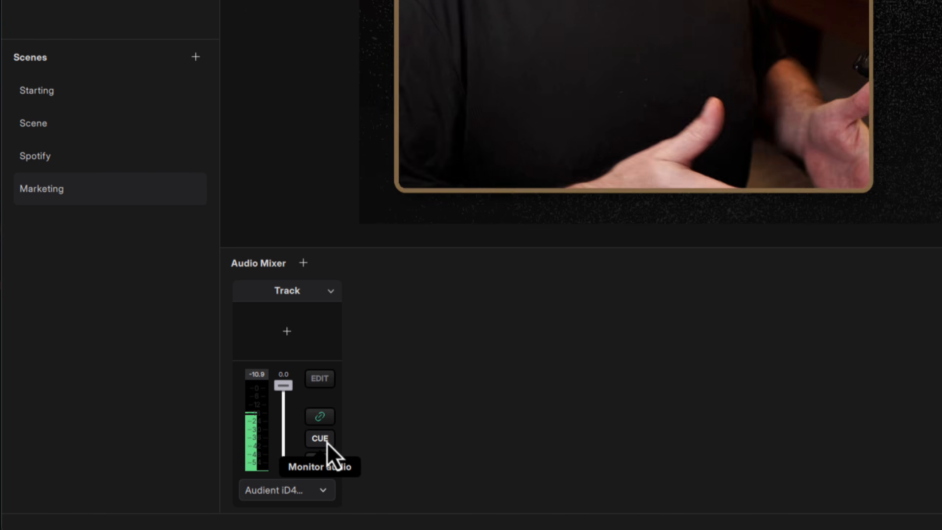
pyautogui.click(324, 463)
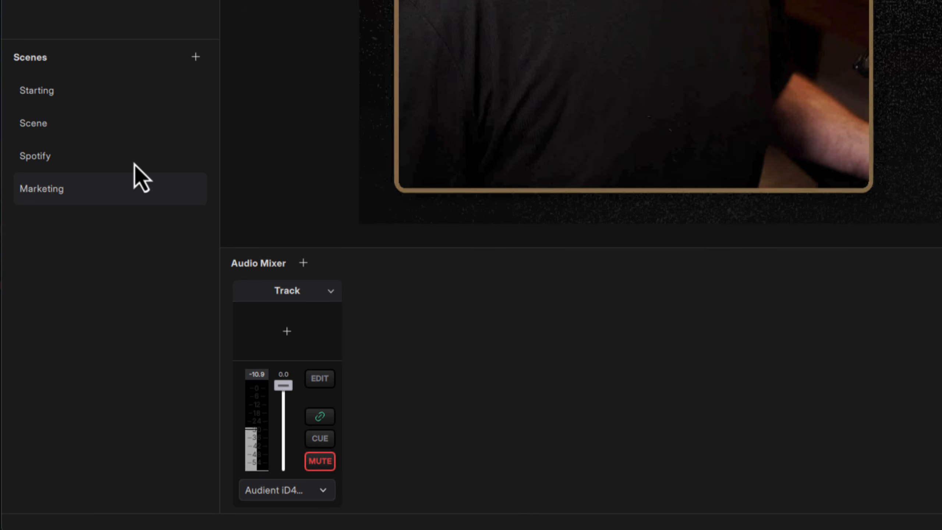
# Cycle through the Spotify, Starting and Scene scenes to check the audio track across them, ending on Spotify
pyautogui.click(109, 166)
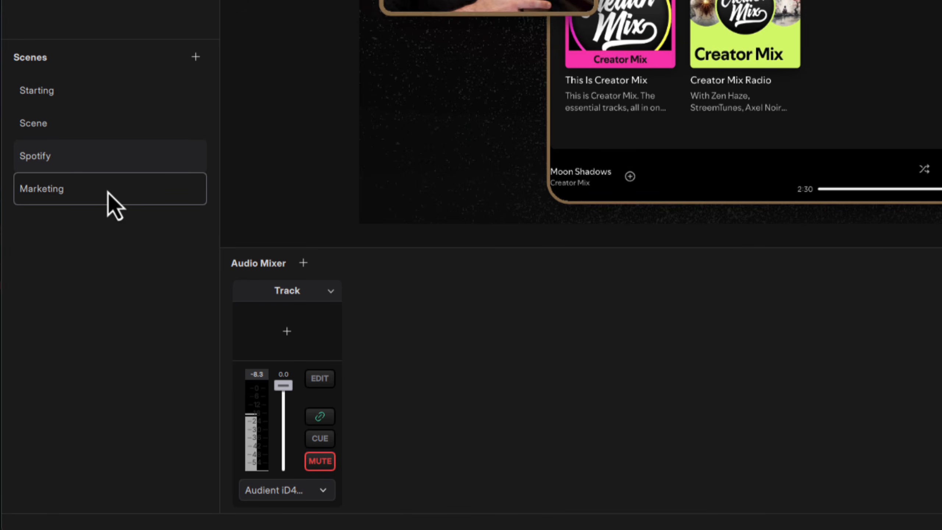
pyautogui.click(100, 97)
pyautogui.click(96, 123)
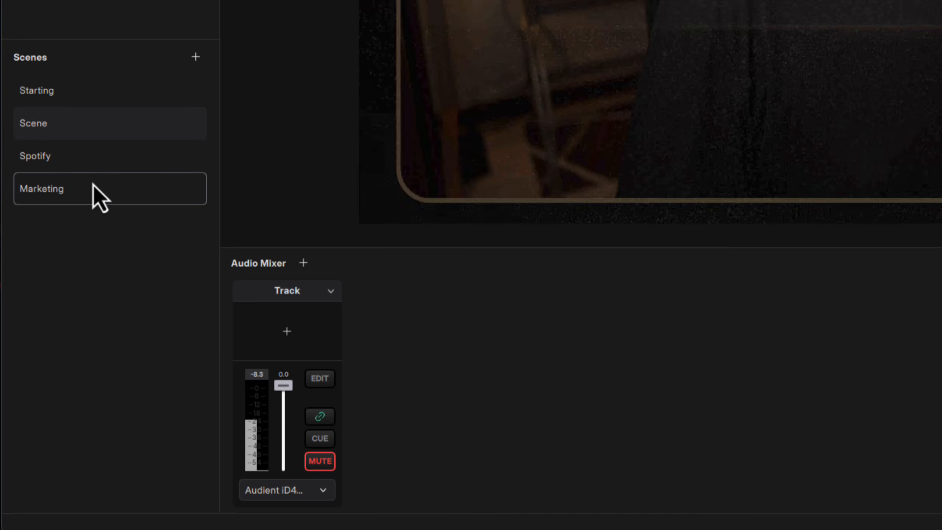
pyautogui.click(99, 165)
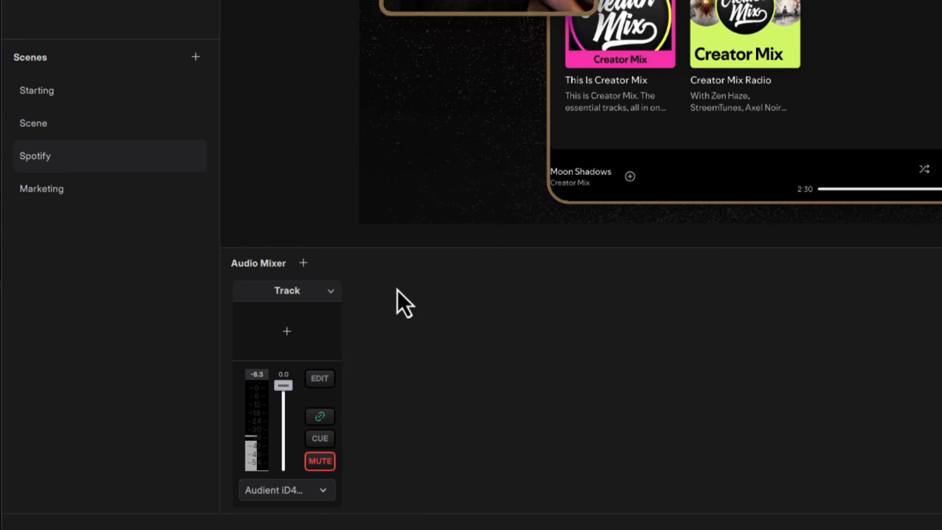
# Add a mixer track for Spotify (Virtual), lower its volume while Moon Shadows plays, and check the mixer in the Marketing and Scene scenes
pyautogui.click(303, 264)
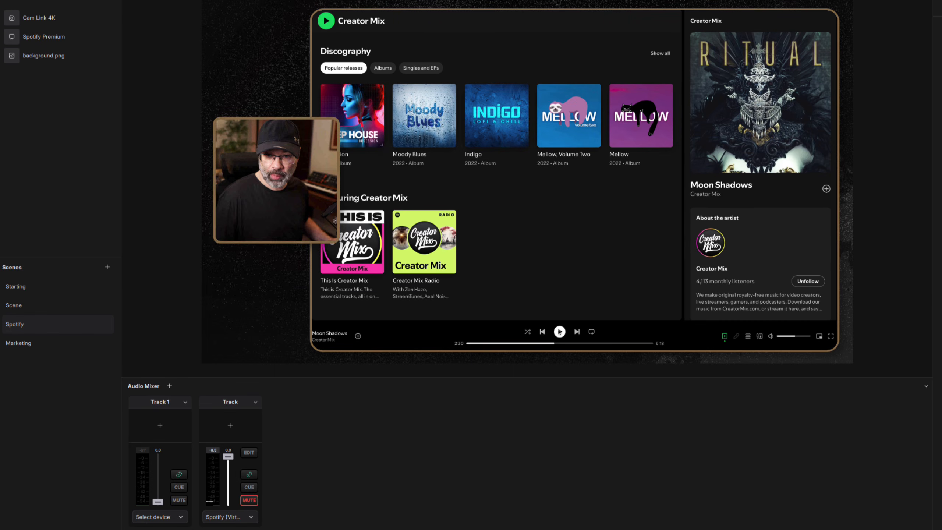
pyautogui.click(561, 334)
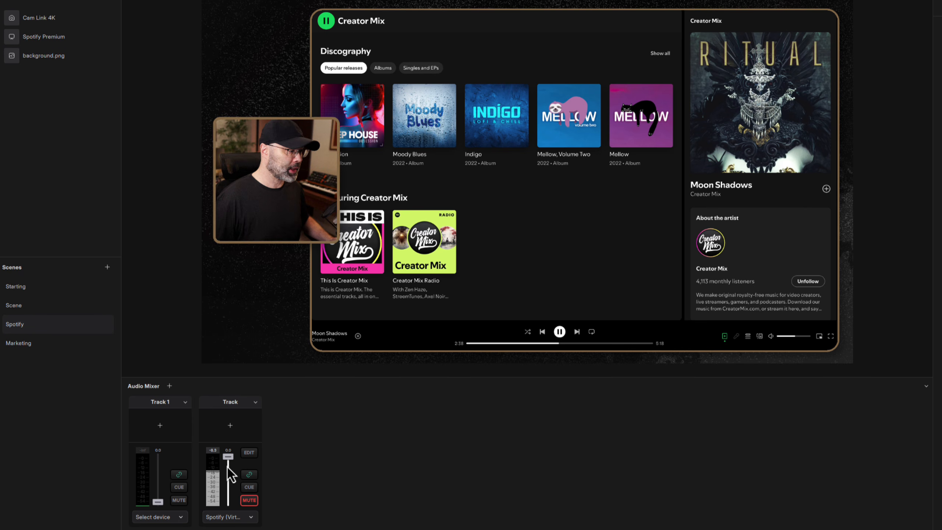
pyautogui.moveTo(228, 468); pyautogui.dragTo(231, 478)
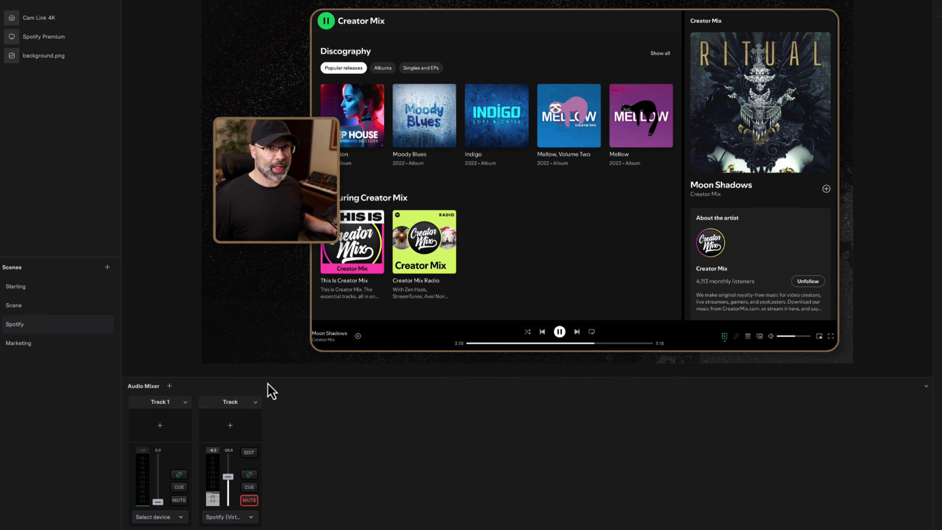
pyautogui.click(38, 344)
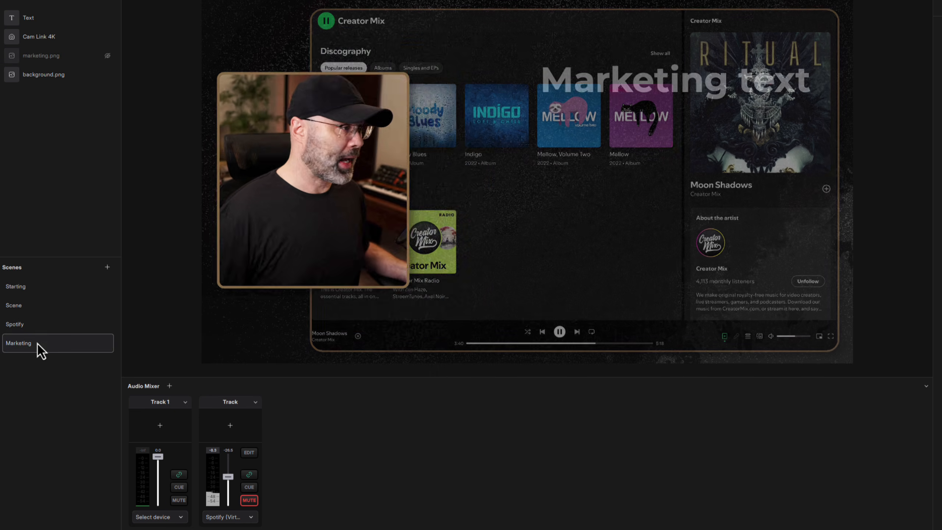
pyautogui.click(36, 313)
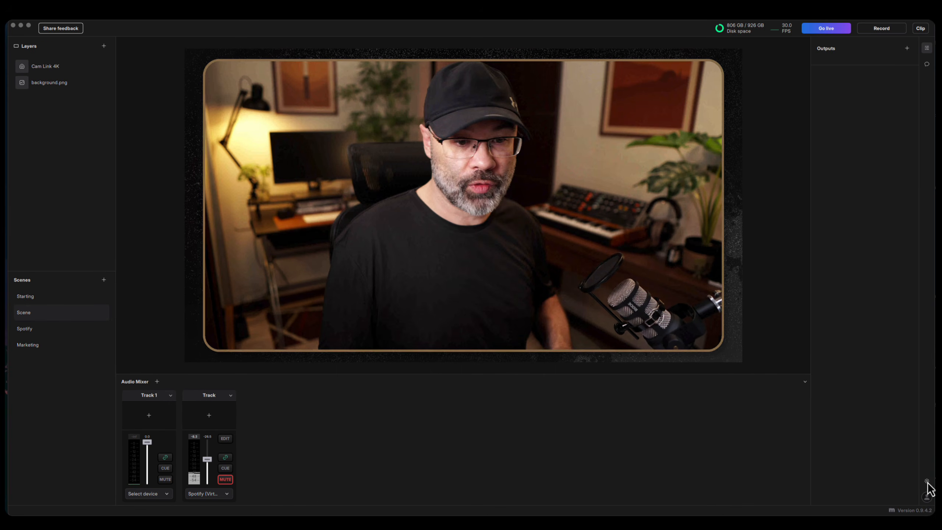
# Add a YouTube stream output in the general settings
pyautogui.click(927, 481)
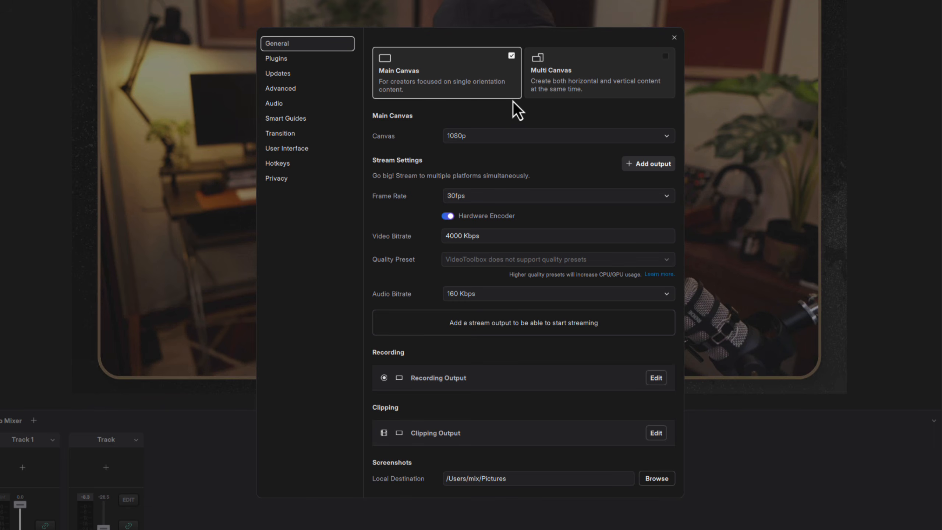
pyautogui.click(653, 163)
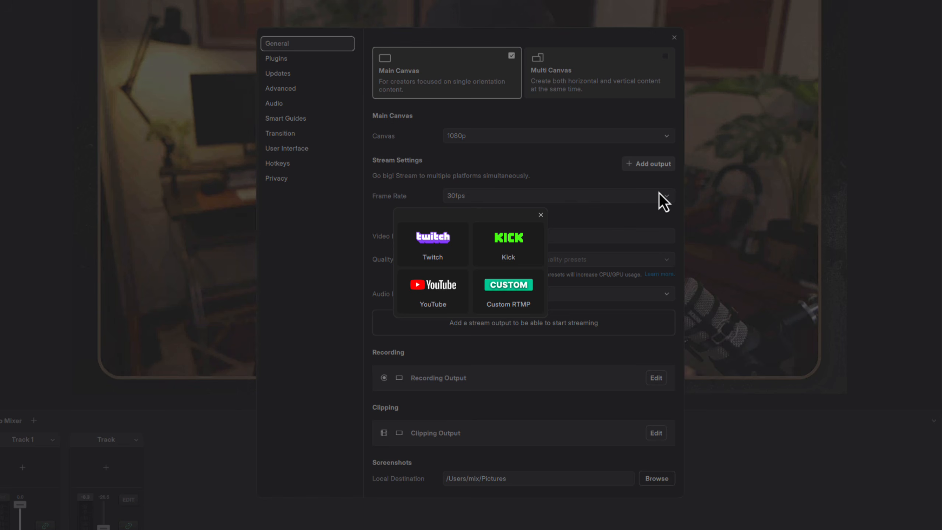
pyautogui.click(441, 300)
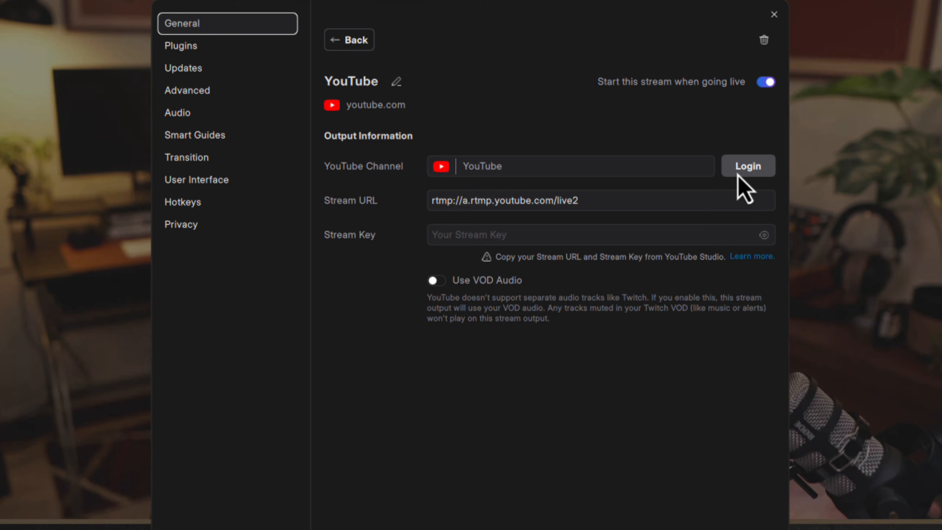
# Open YouTube's Go live page, fill in the YouTube output's stream key, and close the settings
pyautogui.click(601, 235)
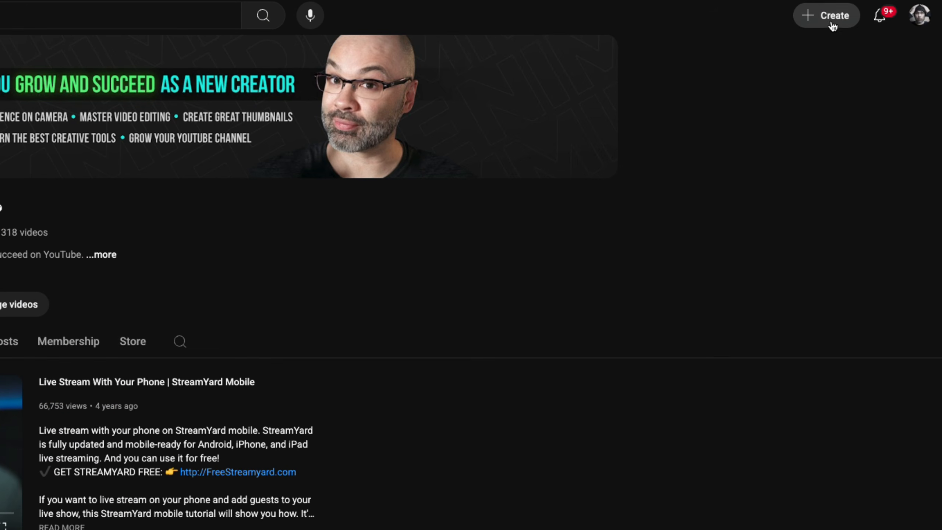
pyautogui.click(832, 23)
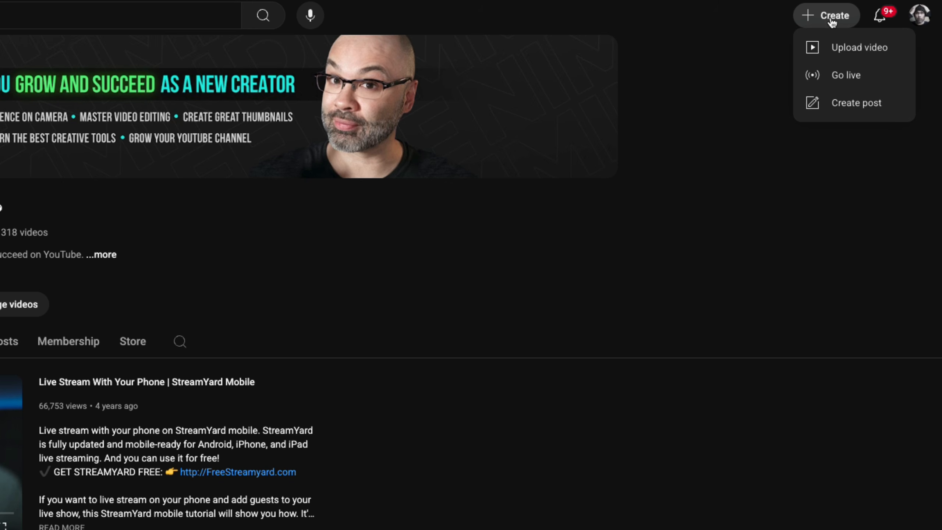
pyautogui.click(838, 74)
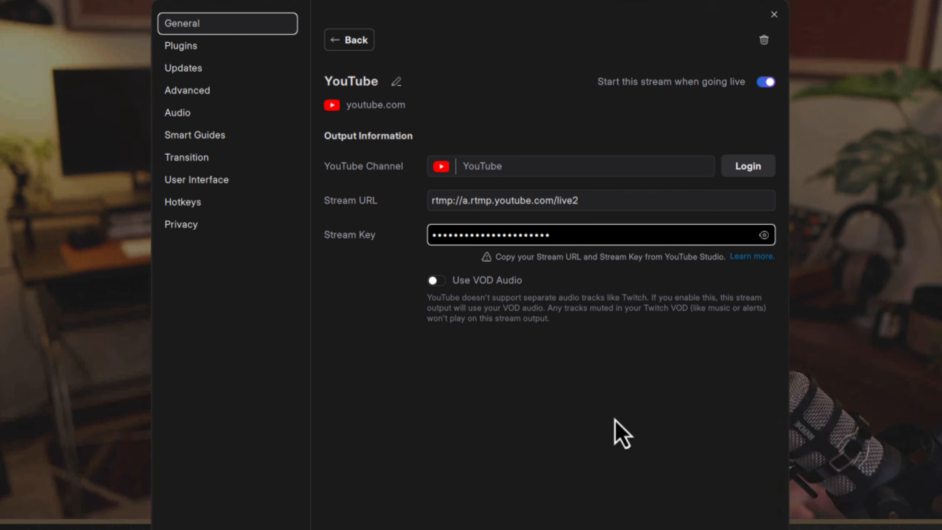
pyautogui.click(348, 39)
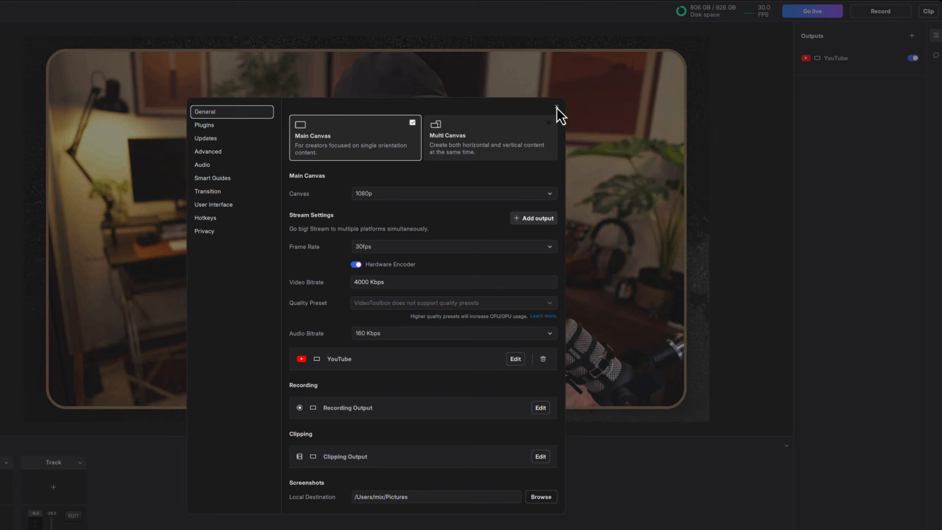
pyautogui.click(556, 107)
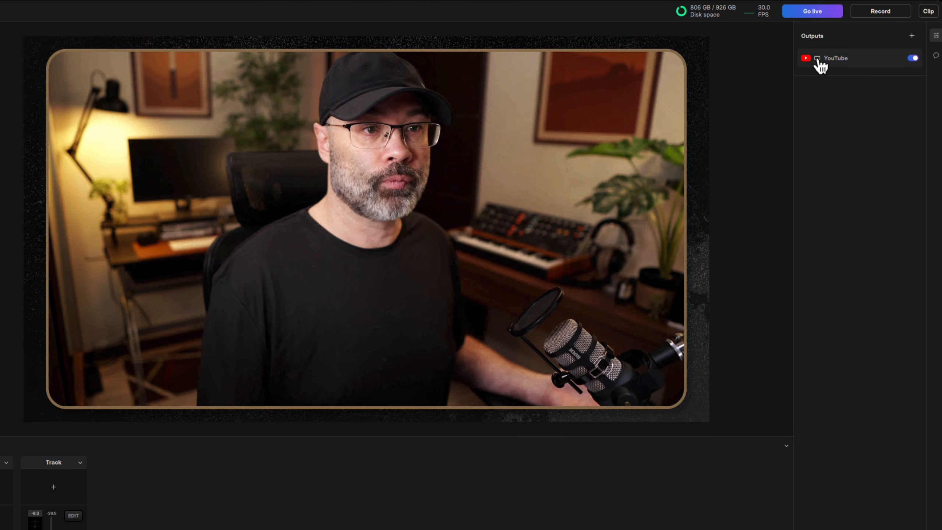